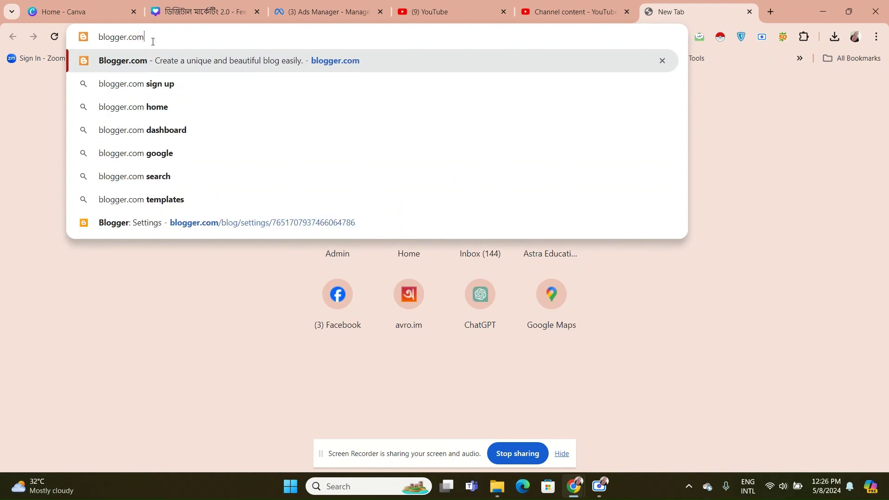
Load the blogger.com website in the new browser tab.
{"action": "left_click", "coordinate": [2, 186]}
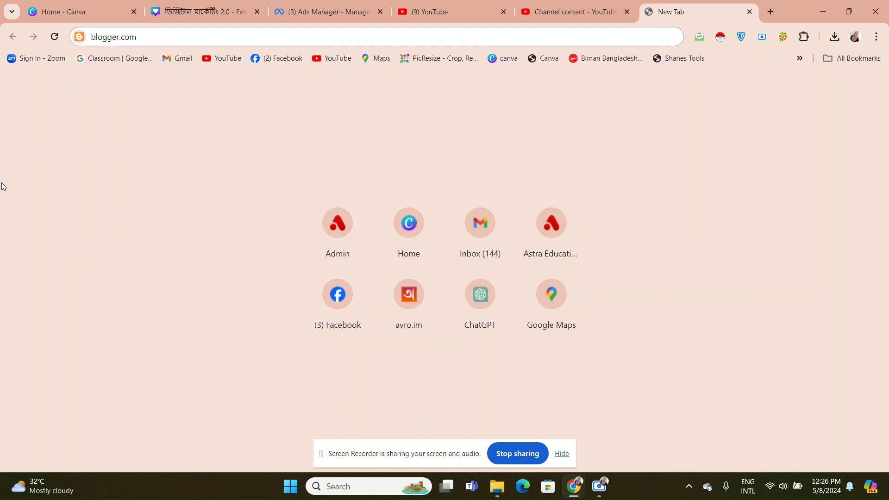
{"action": "left_click", "coordinate": [213, 39]}
{"action": "key", "text": "Return"}
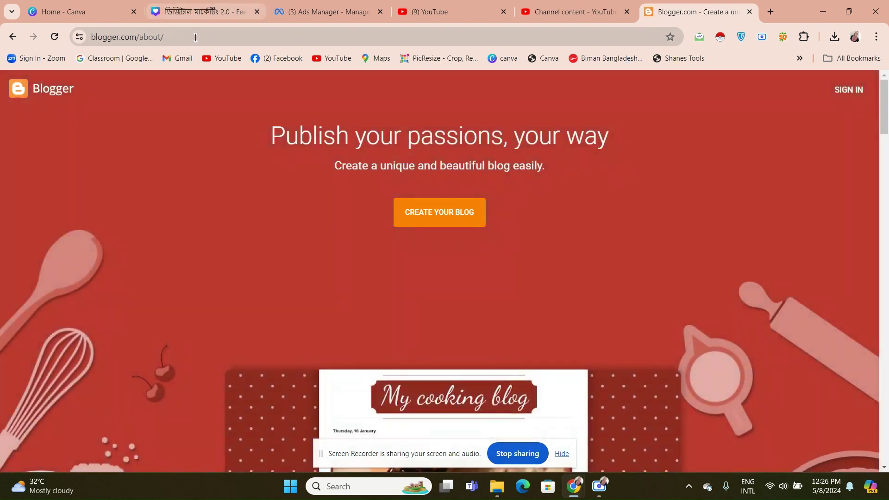
{"action": "left_click", "coordinate": [195, 37]}
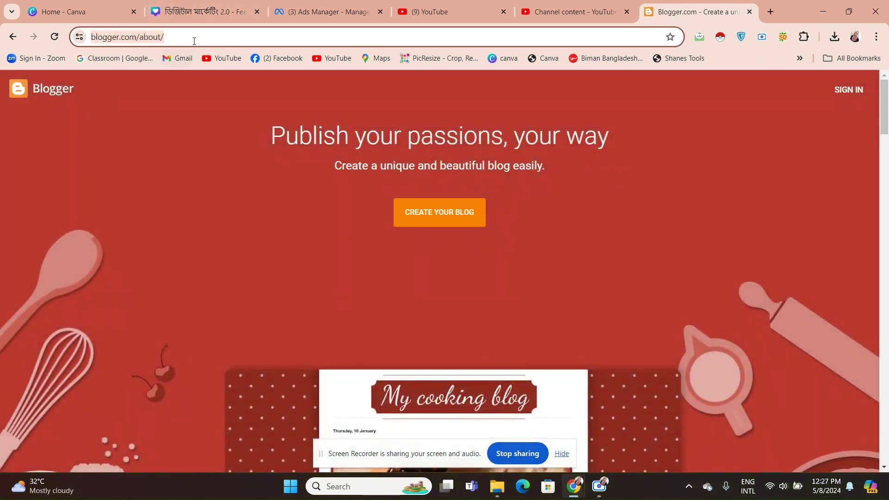
{"action": "left_click", "coordinate": [225, 180]}
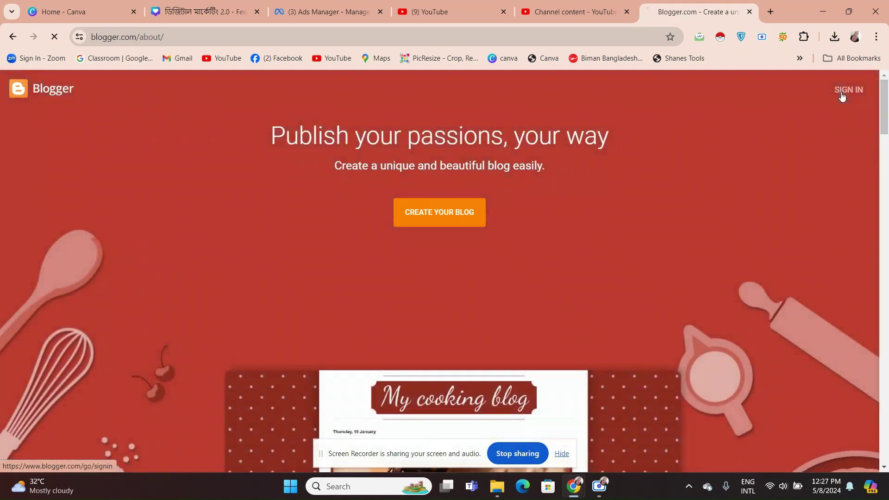
Sign in to Blogger with the first listed Google account, entering the account password to verify the identity.
{"action": "left_click", "coordinate": [842, 92]}
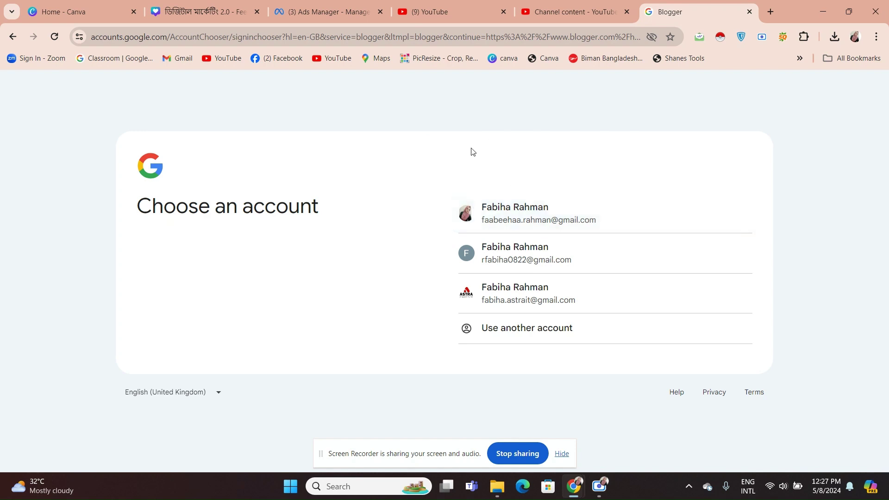
{"action": "left_click", "coordinate": [465, 221]}
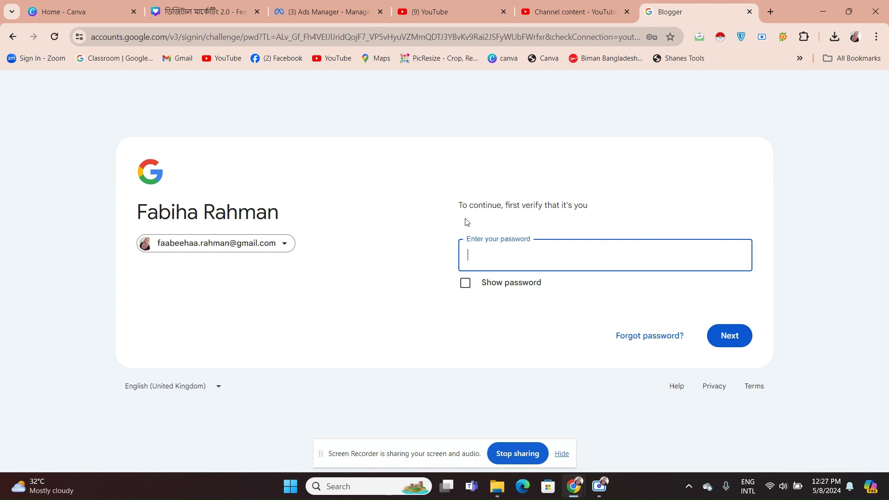
{"action": "left_click", "coordinate": [481, 257]}
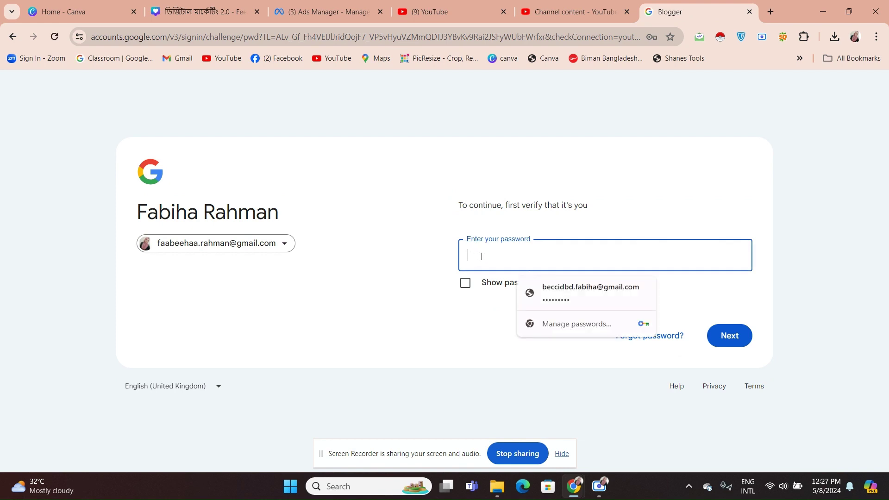
{"action": "type", "text": "•"}
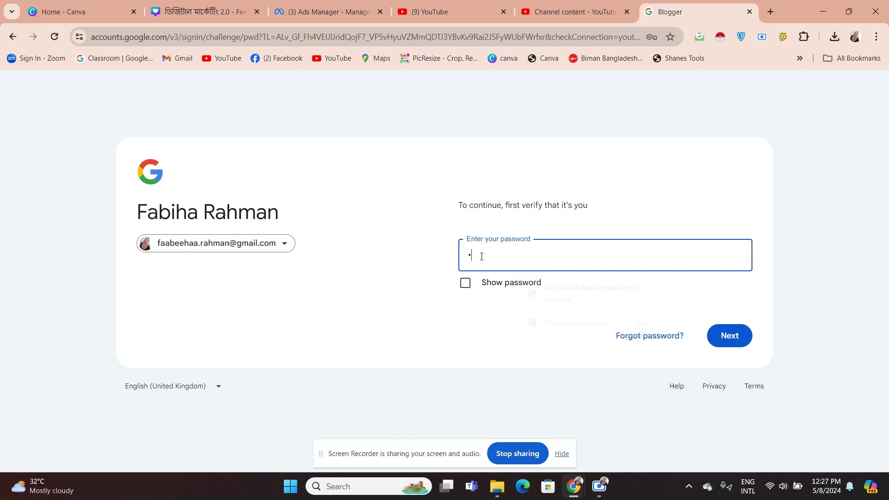
{"action": "type", "text": "••••"}
{"action": "key", "text": "Return"}
{"action": "left_click", "coordinate": [720, 166]}
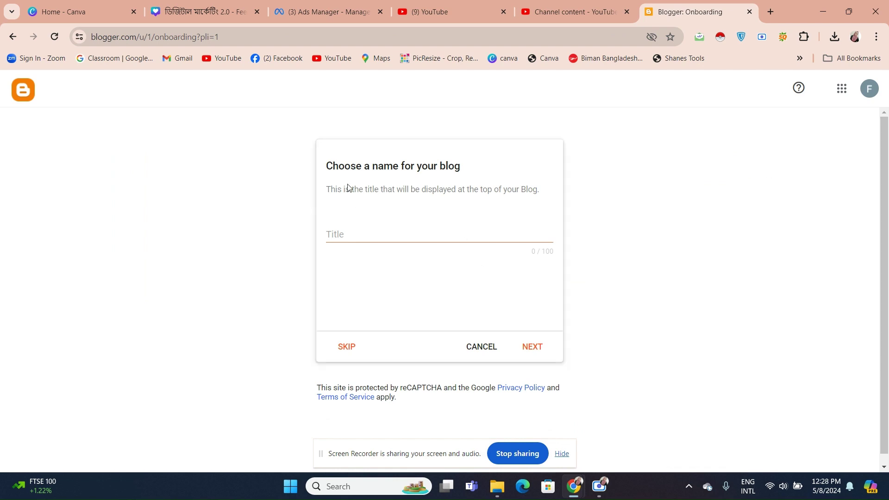
Title the blog with the owner's first name in the possessive followed by "Daily Blog", and continue to the URL choice.
{"action": "left_click", "coordinate": [364, 232]}
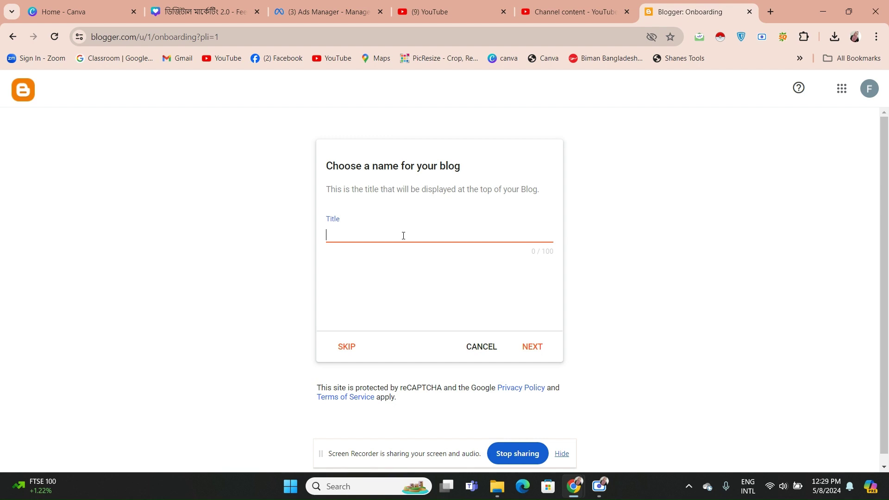
{"action": "type", "text": "F"}
{"action": "type", "text": "A"}
{"action": "key", "text": "BackSpace"}
{"action": "type", "text": "abiha's Daily "}
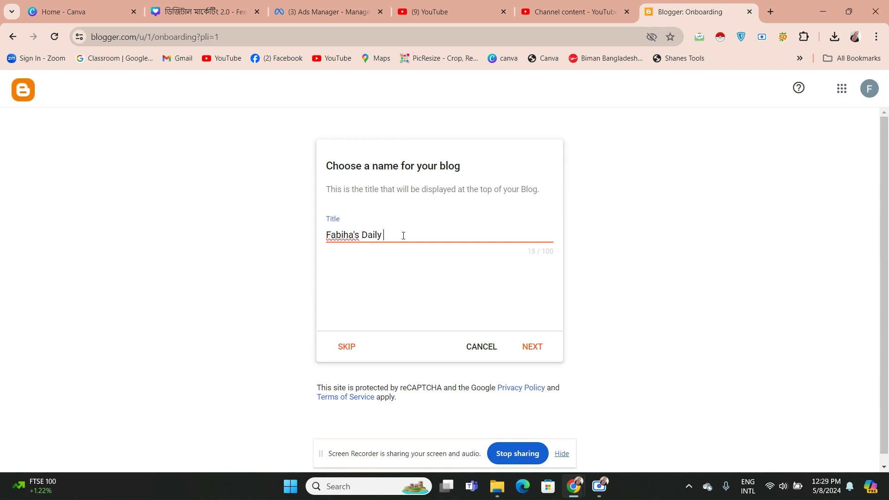
{"action": "type", "text": "Blog"}
{"action": "left_click_drag", "start_coordinate": [410, 235], "coordinate": [326, 235]}
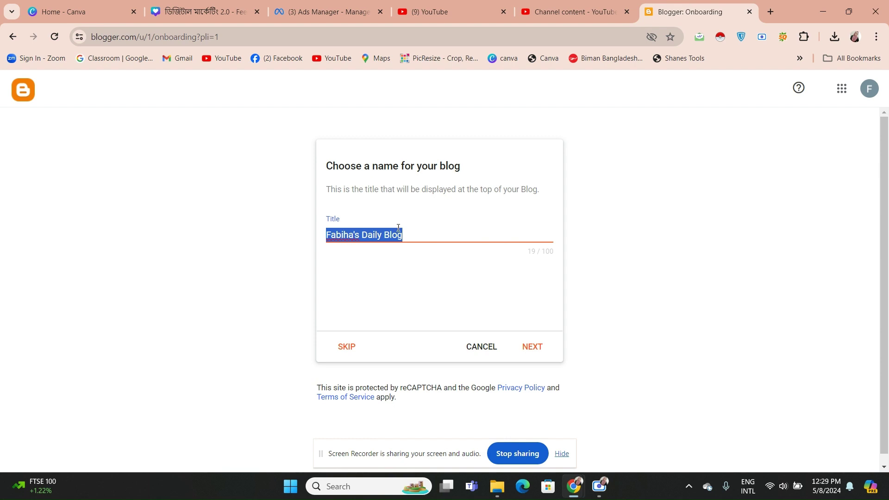
{"action": "left_click", "coordinate": [409, 236]}
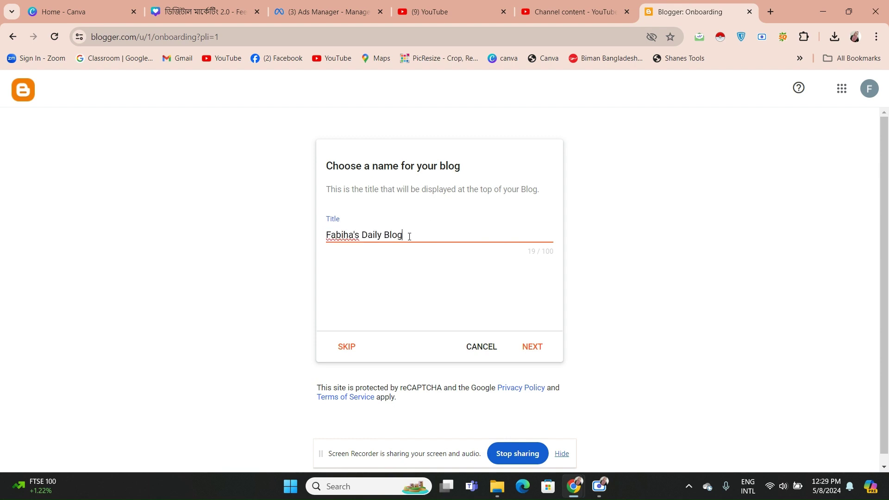
{"action": "left_click", "coordinate": [532, 346]}
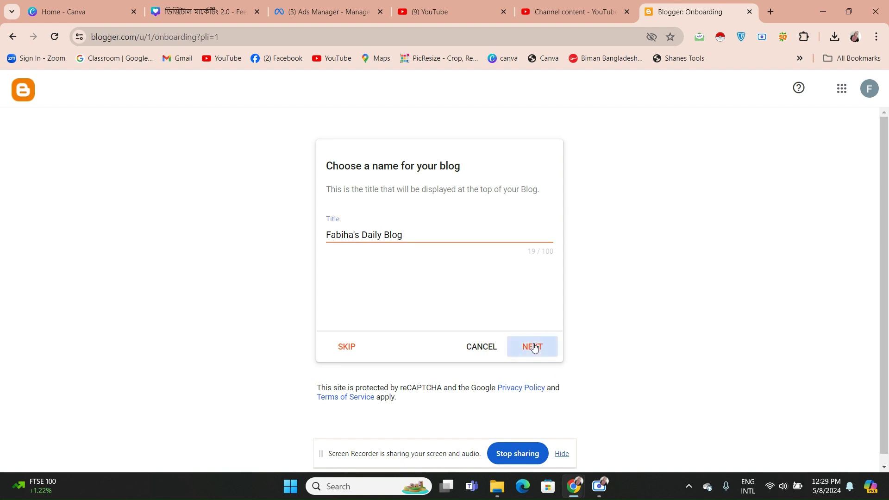
Set the blogspot.com address to the owner's first name followed by "sdailyblog", in lowercase without an apostrophe or spaces.
{"action": "left_click", "coordinate": [373, 234]}
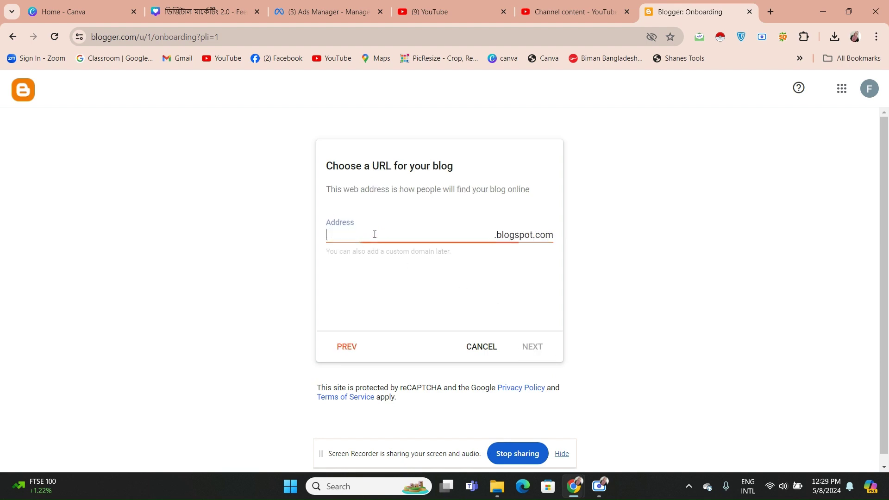
{"action": "left_click", "coordinate": [499, 239]}
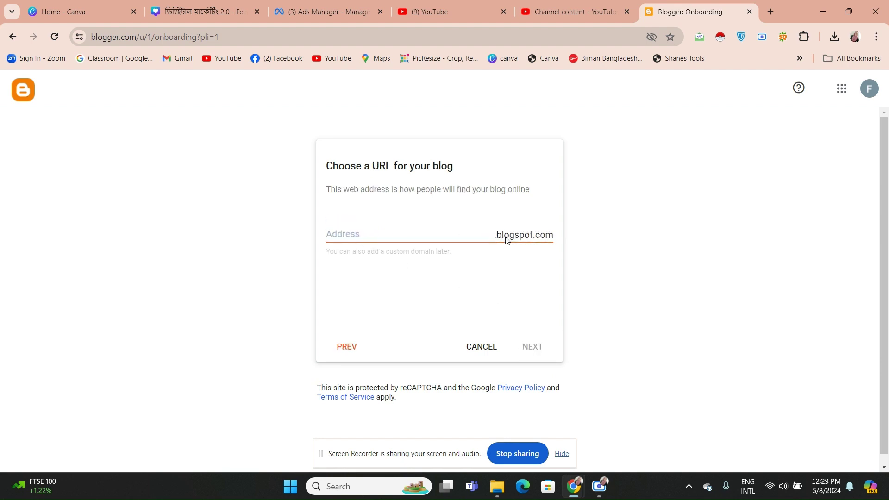
{"action": "left_click", "coordinate": [434, 240]}
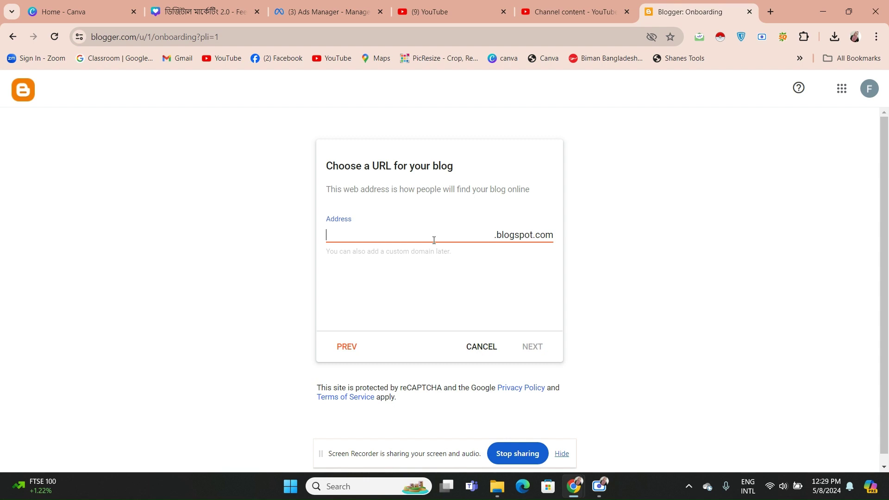
{"action": "type", "text": "fabiha"}
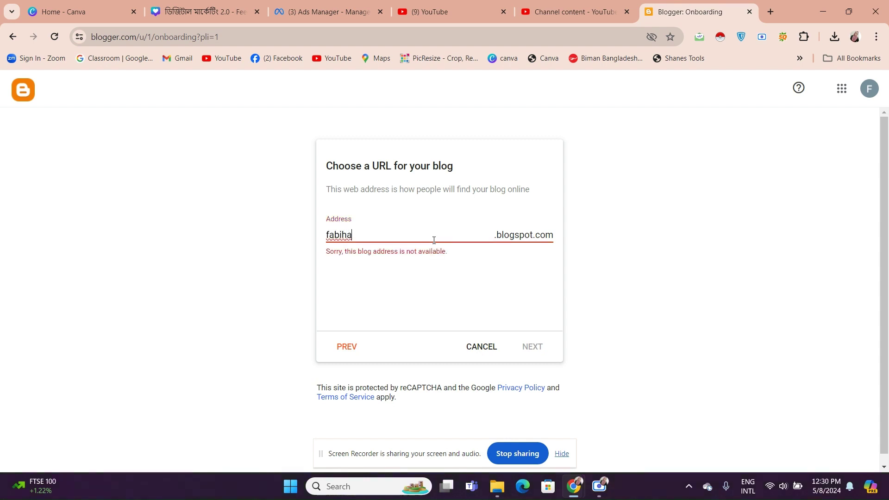
{"action": "type", "text": "\""}
{"action": "type", "text": "s"}
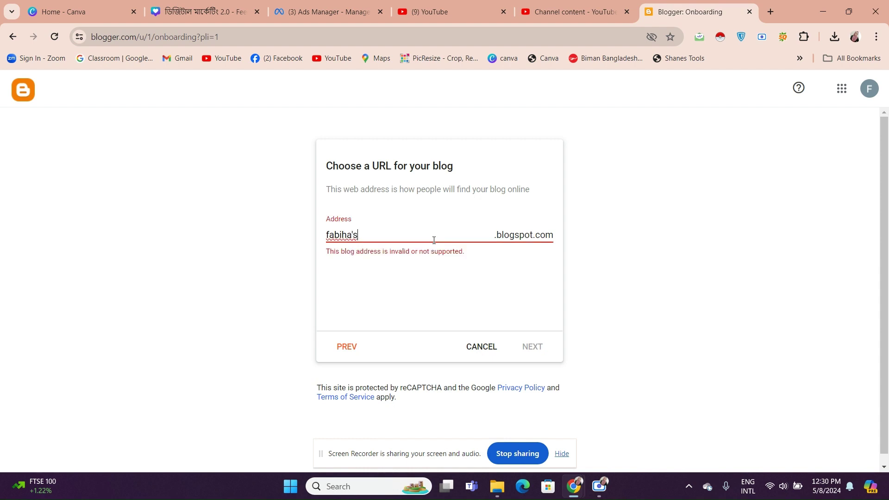
{"action": "type", "text": "d"}
{"action": "key", "text": "BackSpace"}
{"action": "type", "text": "dailybloh"}
{"action": "key", "text": "BackSpace"}
{"action": "type", "text": "g"}
{"action": "left_click", "coordinate": [355, 234]}
{"action": "key", "text": "BackSpace"}
{"action": "left_click", "coordinate": [411, 238]}
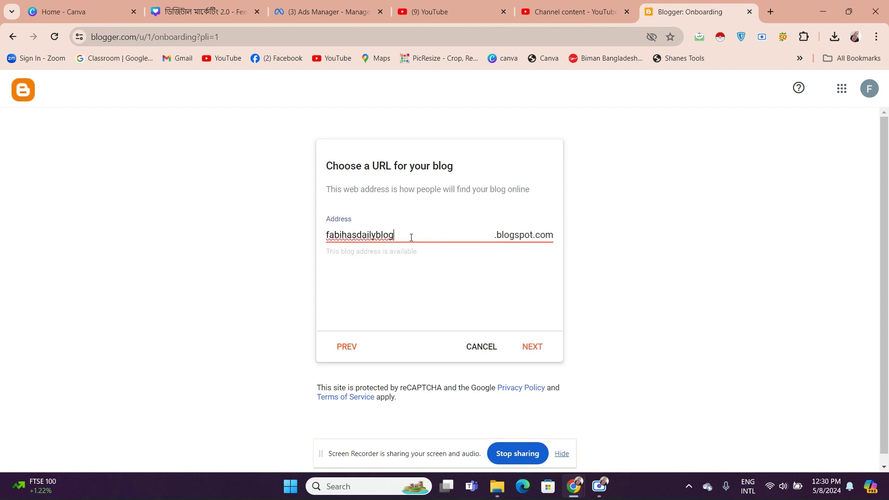
{"action": "left_click", "coordinate": [352, 234]}
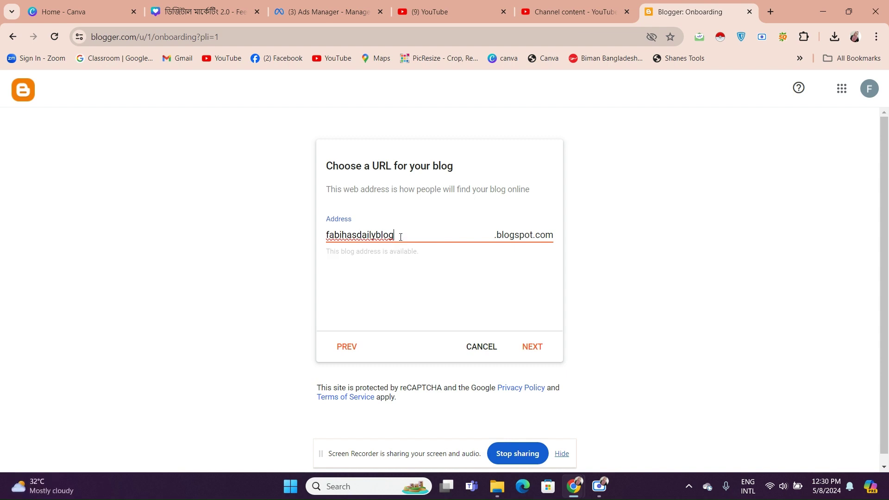
{"action": "left_click_drag", "start_coordinate": [397, 237], "coordinate": [312, 234]}
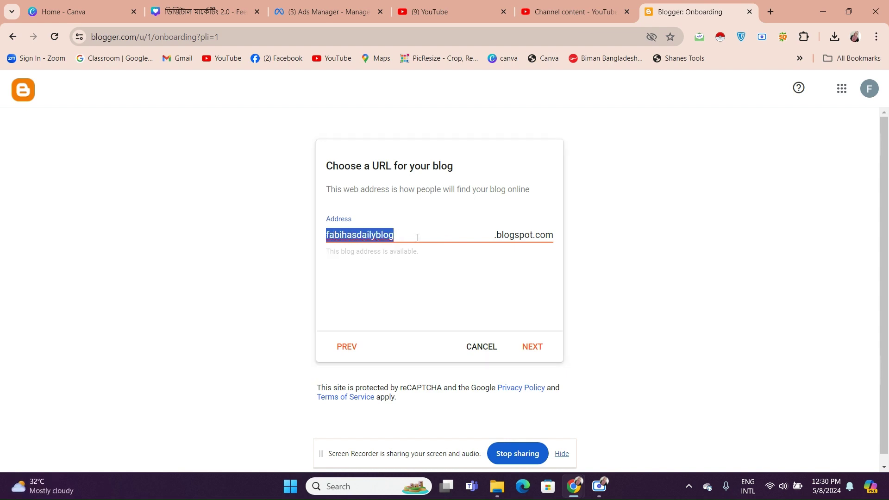
{"action": "left_click", "coordinate": [401, 238]}
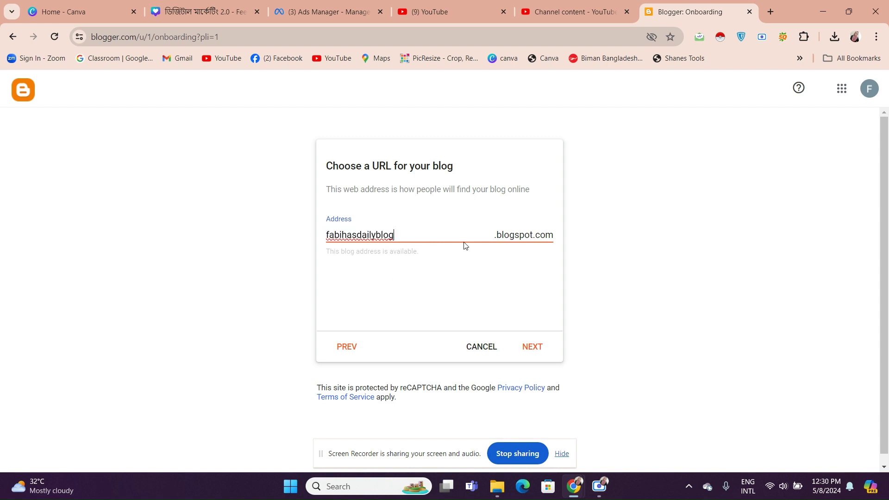
{"action": "left_click_drag", "start_coordinate": [395, 235], "coordinate": [321, 237]}
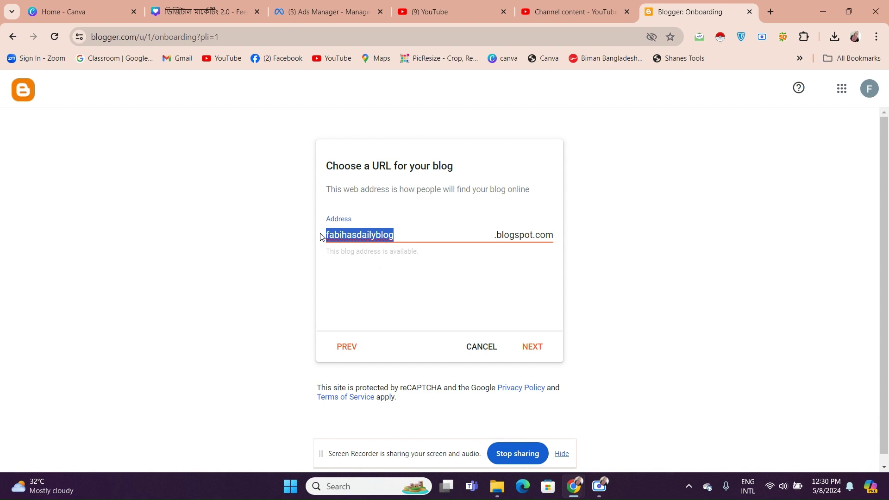
{"action": "left_click", "coordinate": [425, 233]}
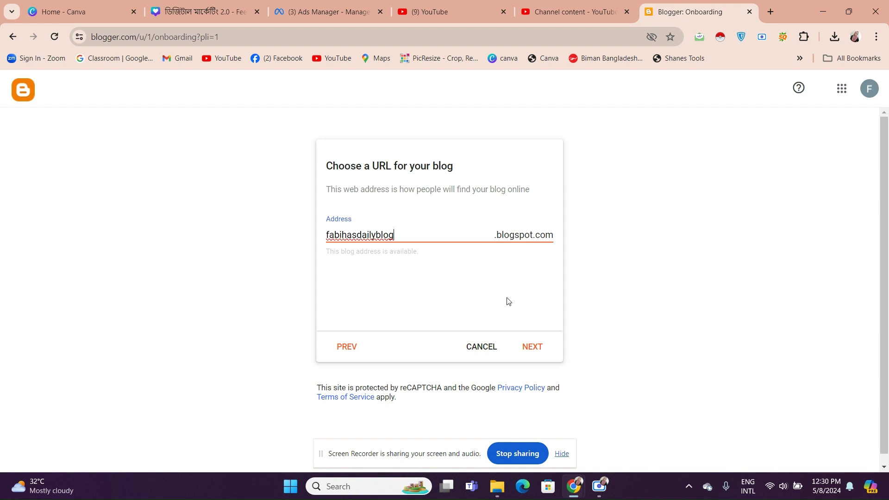
{"action": "left_click_drag", "start_coordinate": [394, 234], "coordinate": [327, 245]}
{"action": "left_click", "coordinate": [438, 269]}
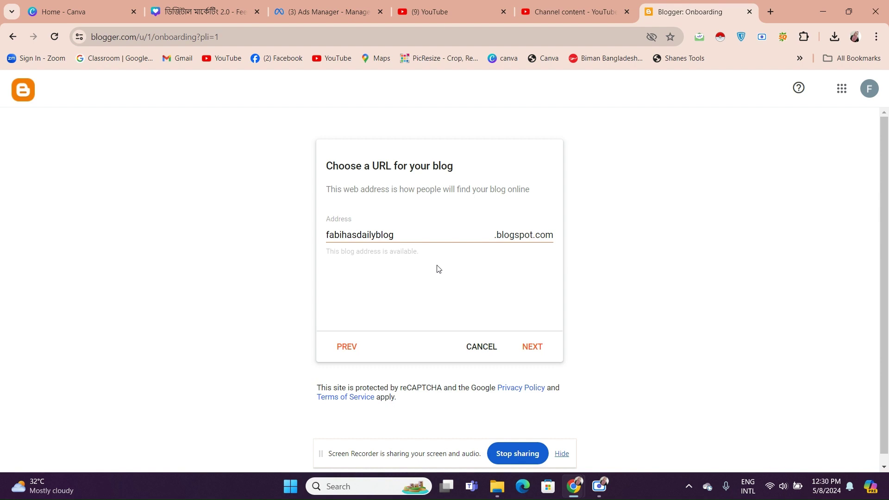
{"action": "left_click", "coordinate": [457, 238]}
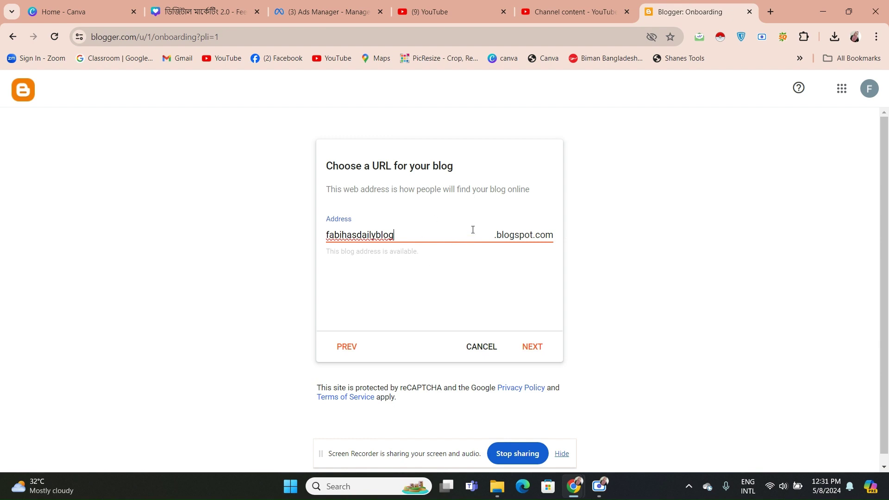
{"action": "left_click_drag", "start_coordinate": [407, 234], "coordinate": [307, 246]}
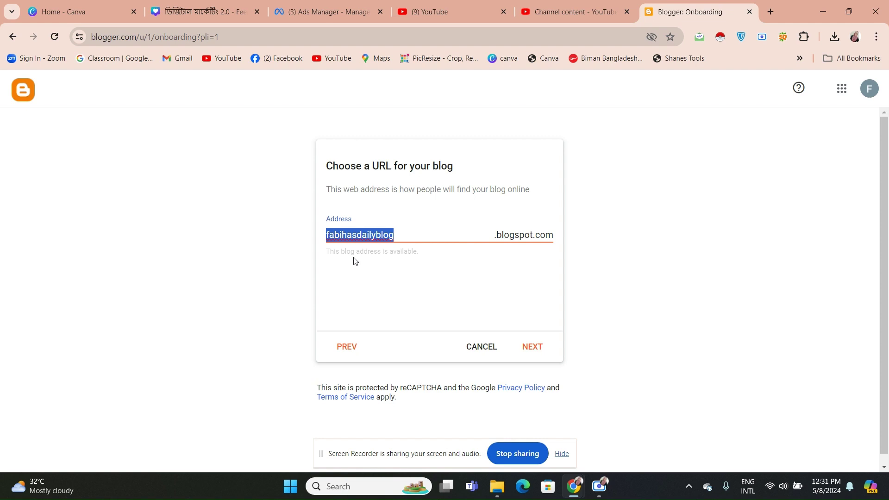
{"action": "left_click", "coordinate": [419, 238]}
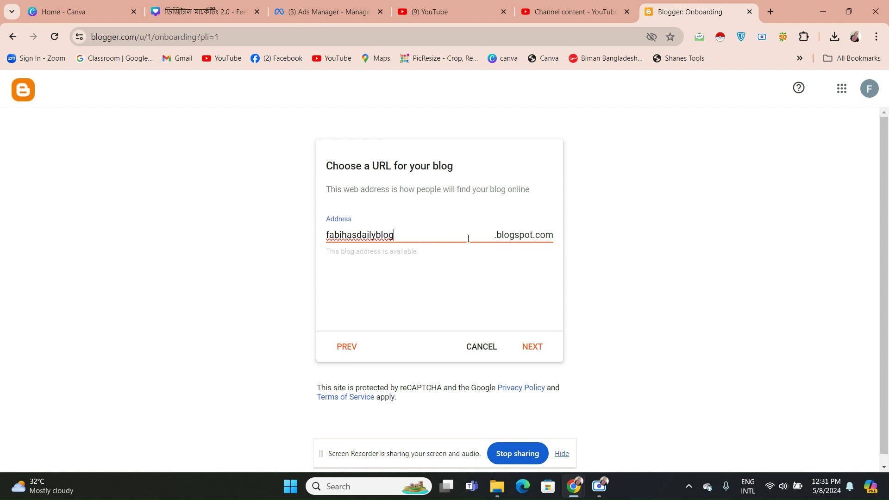
{"action": "left_click", "coordinate": [505, 238]}
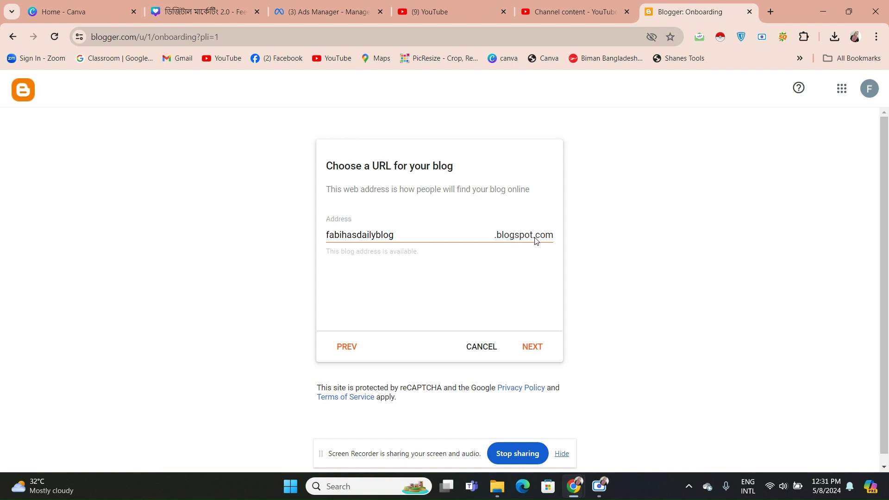
{"action": "left_click", "coordinate": [446, 236]}
{"action": "left_click", "coordinate": [439, 258]}
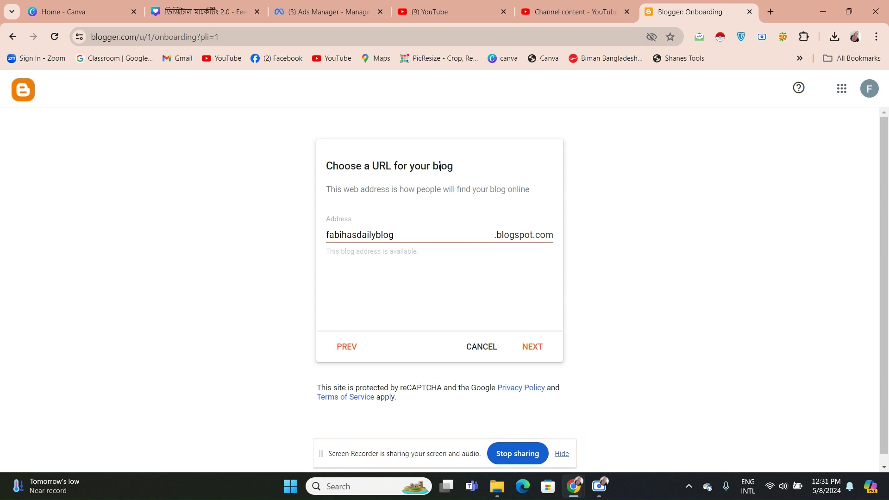
{"action": "left_click_drag", "start_coordinate": [393, 236], "coordinate": [337, 241]}
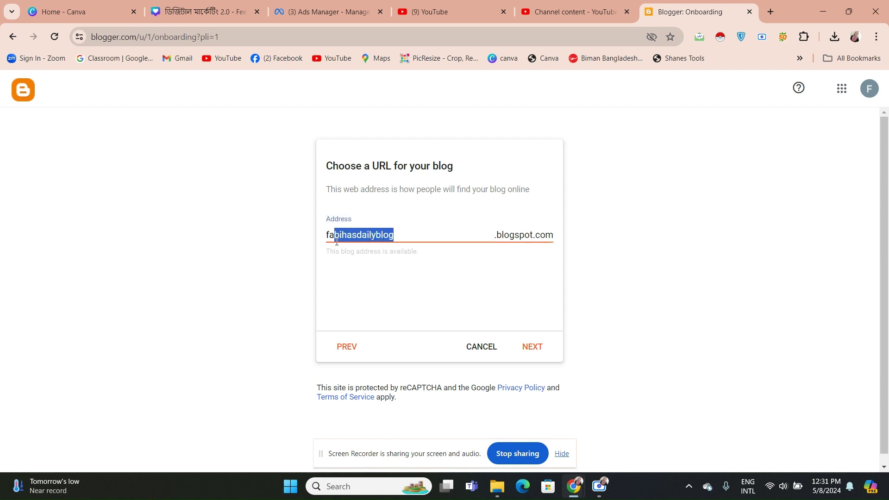
{"action": "left_click", "coordinate": [411, 237]}
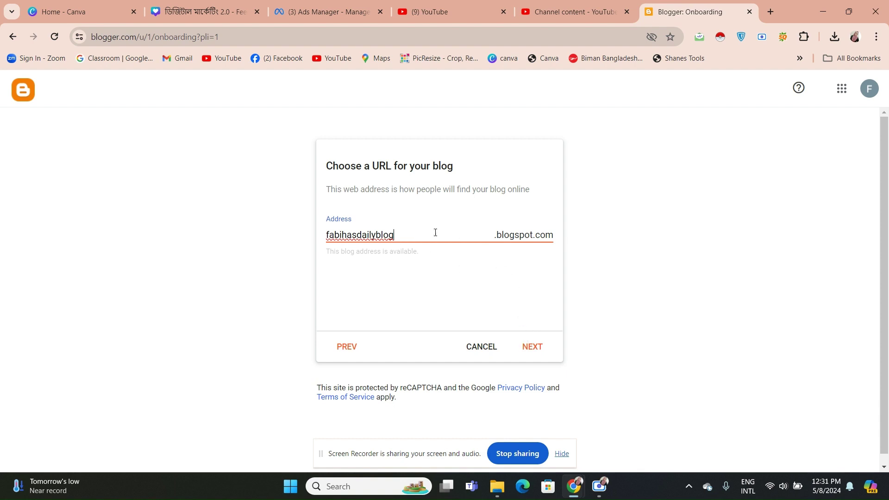
Accept the blog address, enter the owner's full name as the display name and finish creating the blog.
{"action": "left_click", "coordinate": [538, 350]}
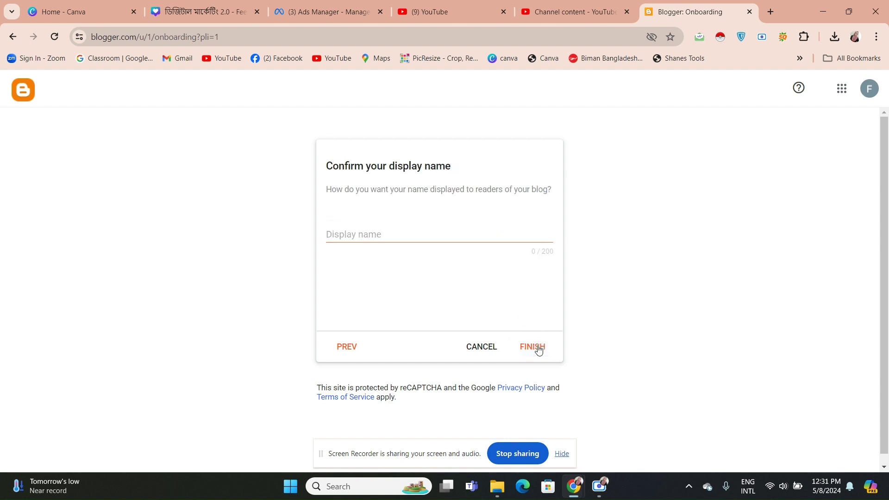
{"action": "left_click", "coordinate": [408, 240]}
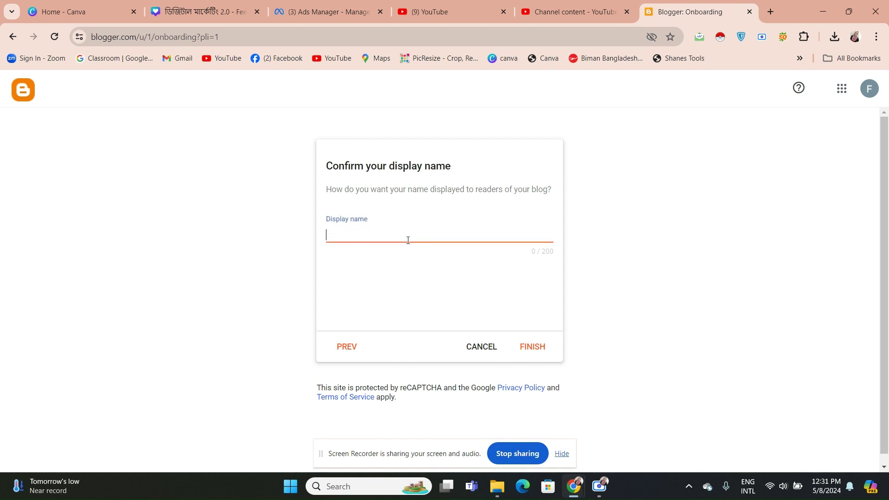
{"action": "type", "text": "Fabigh"}
{"action": "key", "text": "BackSpace"}
{"action": "key", "text": "BackSpace"}
{"action": "type", "text": "ha Rahman"}
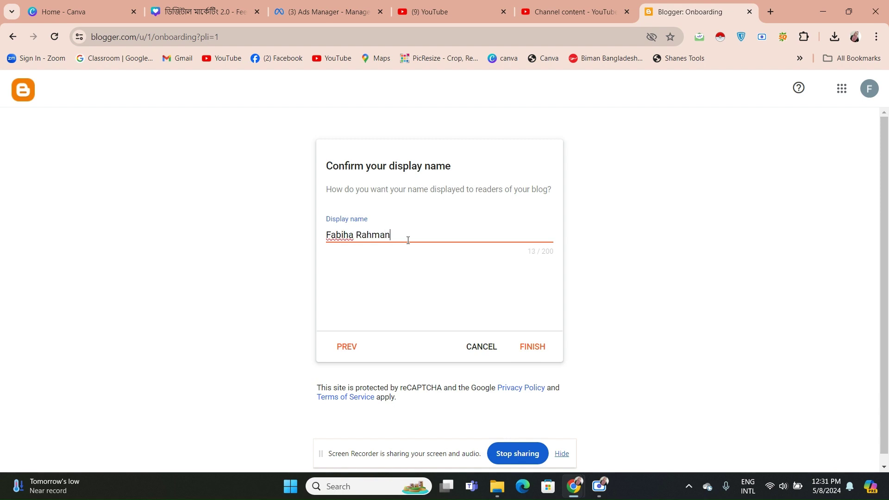
{"action": "left_click", "coordinate": [533, 348]}
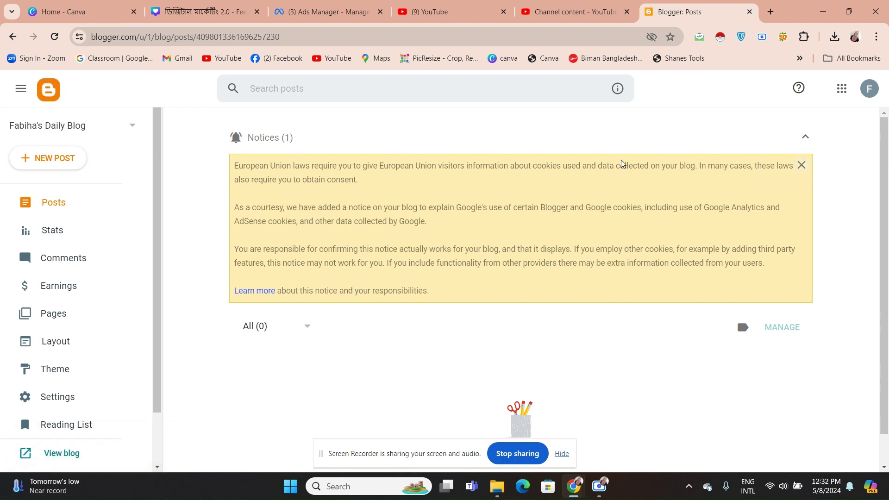
Dismiss the European Union cookie notice and open the blog's Description for editing in the settings.
{"action": "left_click", "coordinate": [801, 167]}
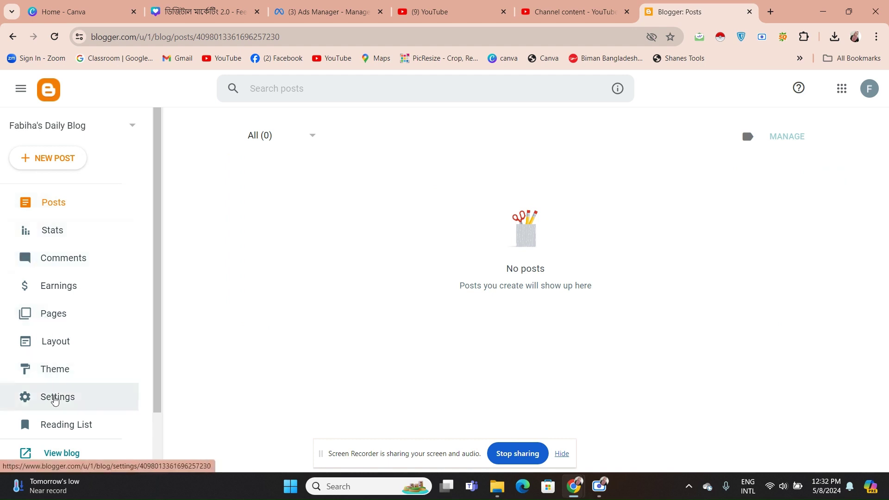
{"action": "left_click", "coordinate": [55, 398]}
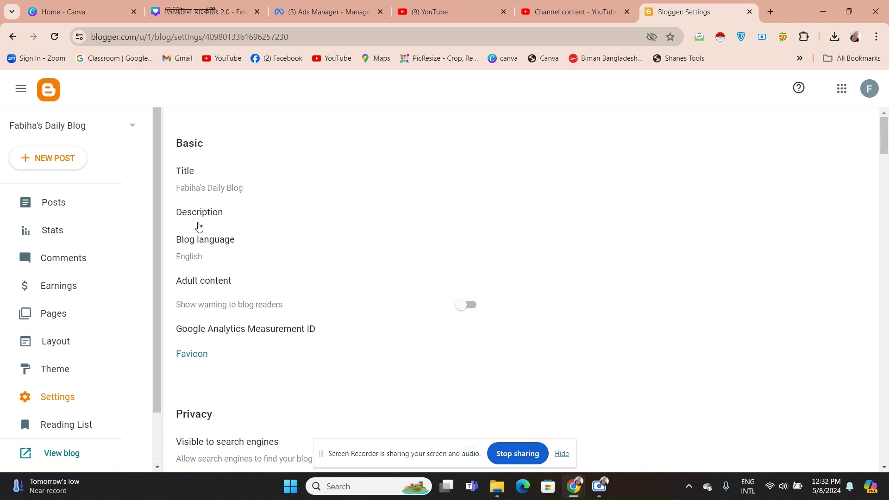
{"action": "left_click", "coordinate": [224, 218]}
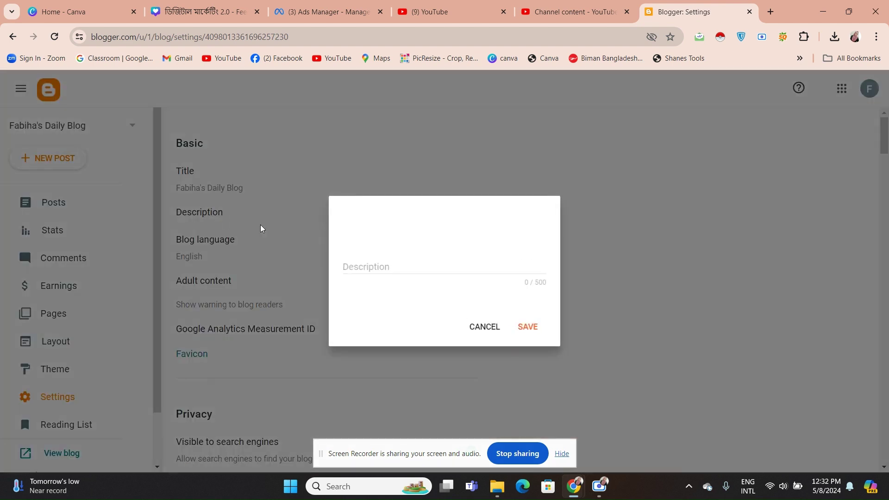
{"action": "left_click", "coordinate": [405, 265]}
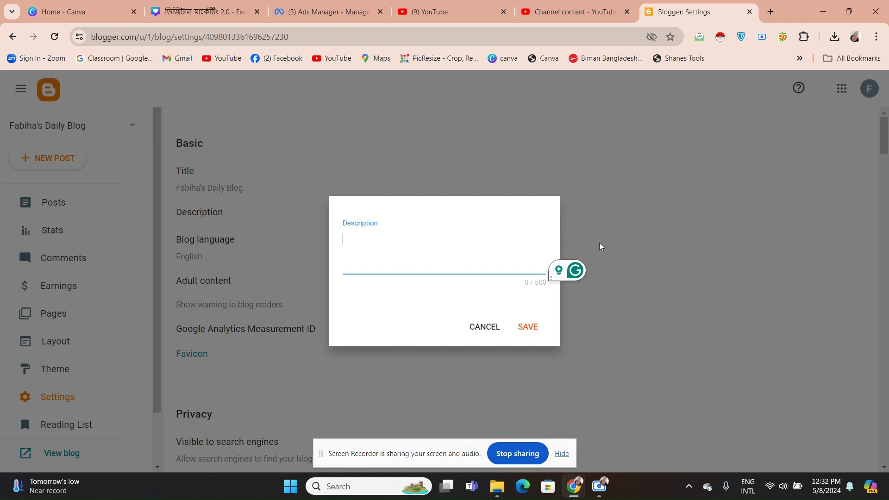
Open ChatGPT in a new tab, request "Suggest me a short self intro description for my daily blog site" and copy the reply.
{"action": "left_click", "coordinate": [770, 12]}
{"action": "left_click", "coordinate": [479, 319]}
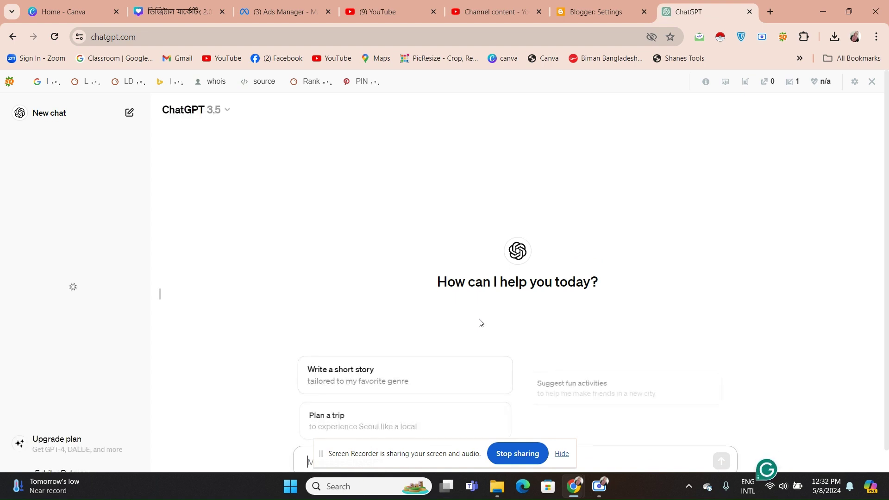
{"action": "left_click", "coordinate": [562, 454]}
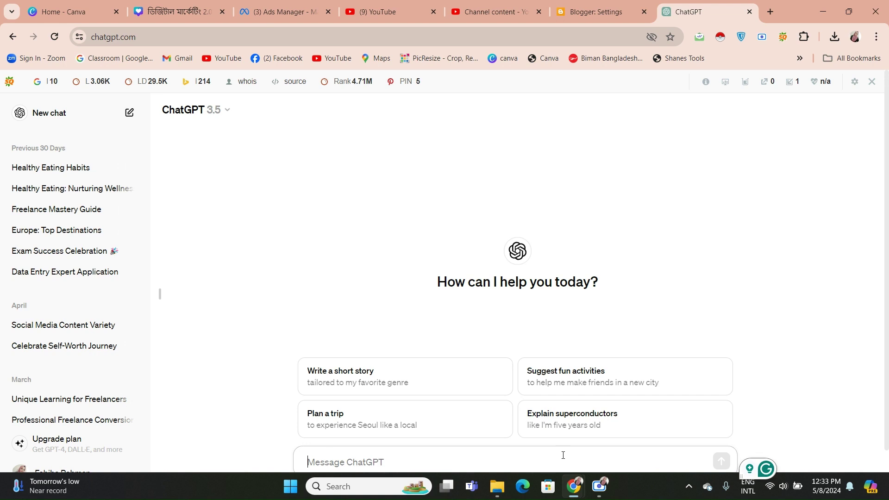
{"action": "type", "text": "Sugg"}
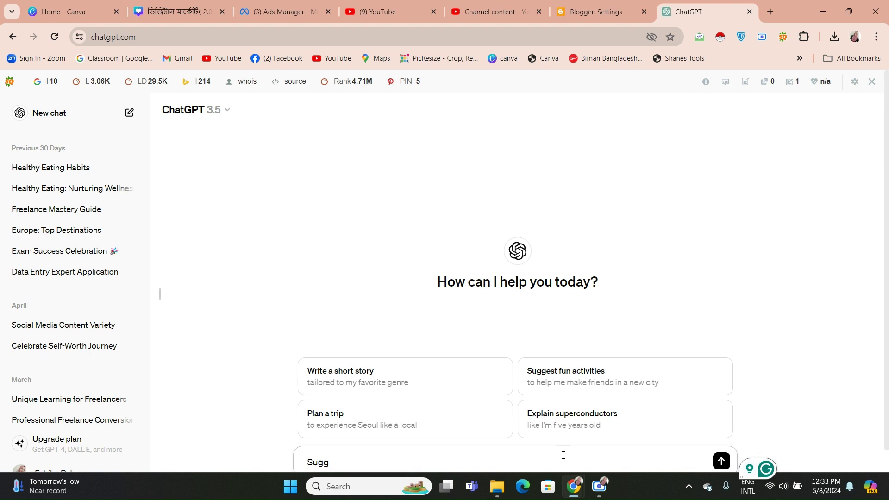
{"action": "type", "text": "est me "}
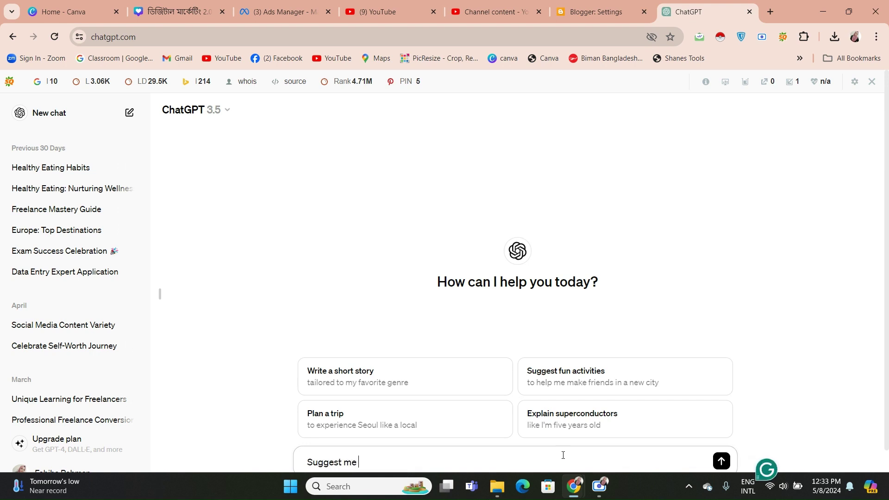
{"action": "type", "text": "a short self intro de"}
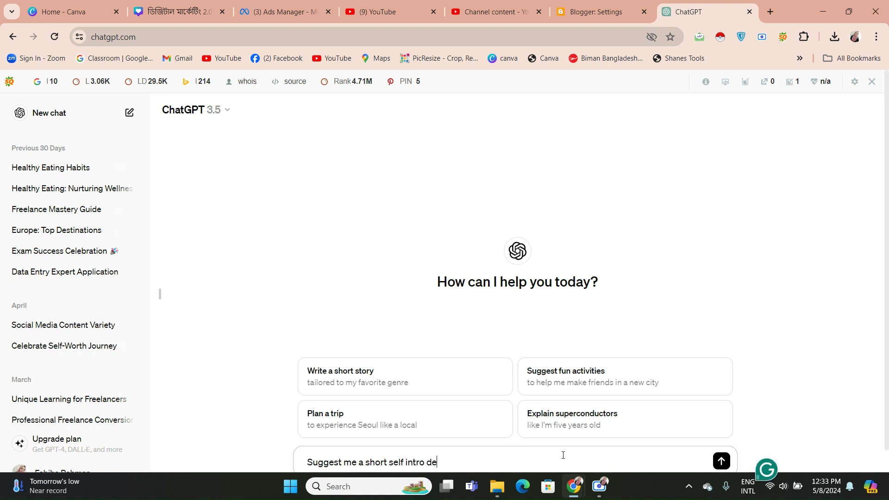
{"action": "type", "text": "scription for my daily blog site"}
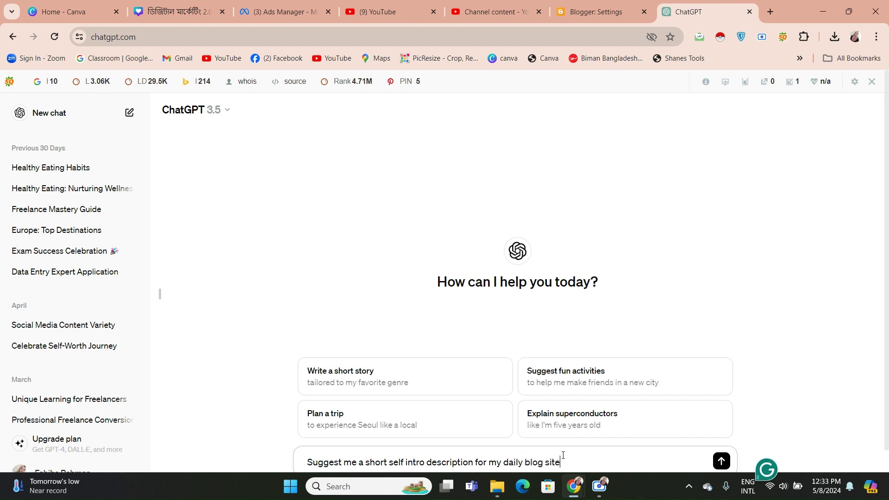
{"action": "key", "text": "Return"}
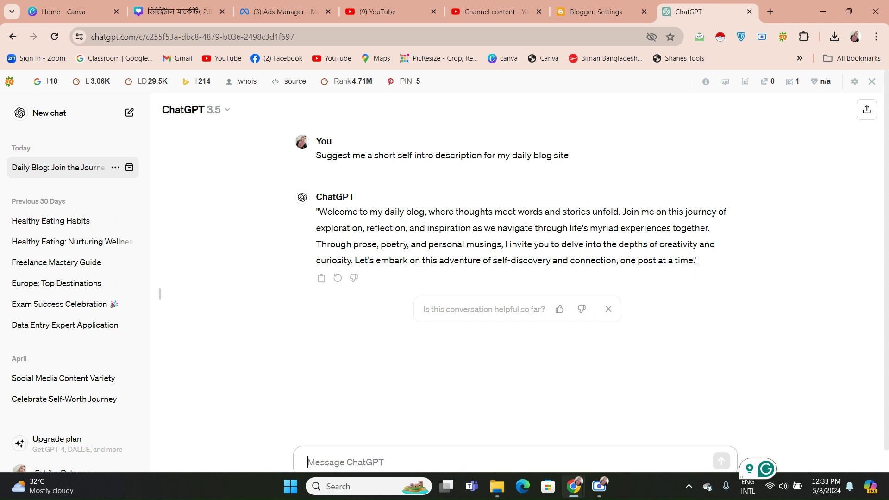
{"action": "left_click_drag", "start_coordinate": [696, 261], "coordinate": [314, 219]}
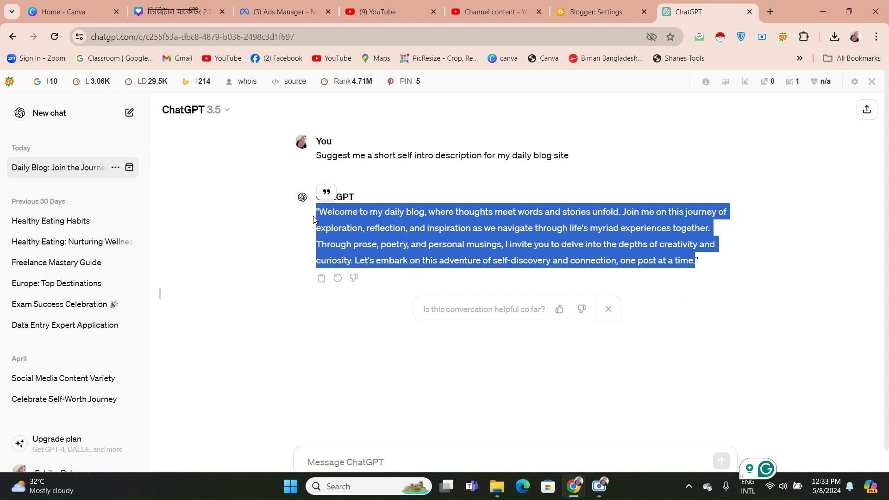
{"action": "left_click", "coordinate": [771, 11]}
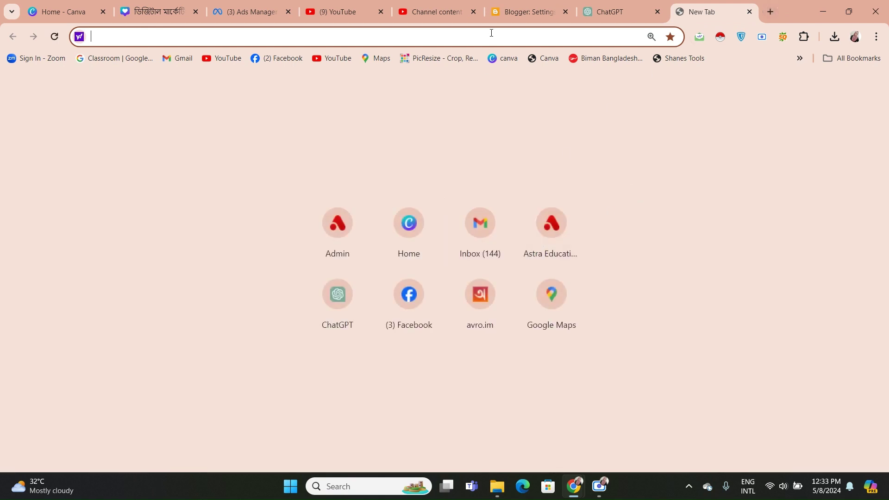
{"action": "type", "text": "qyil"}
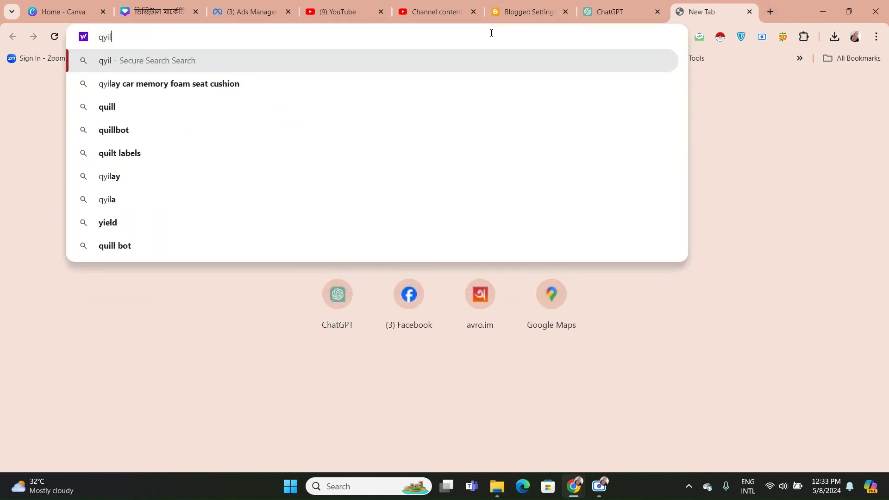
{"action": "key", "text": "BackSpace"}
{"action": "key", "text": "BackSpace"}
{"action": "key", "text": "BackSpace"}
{"action": "key", "text": "BackSpace"}
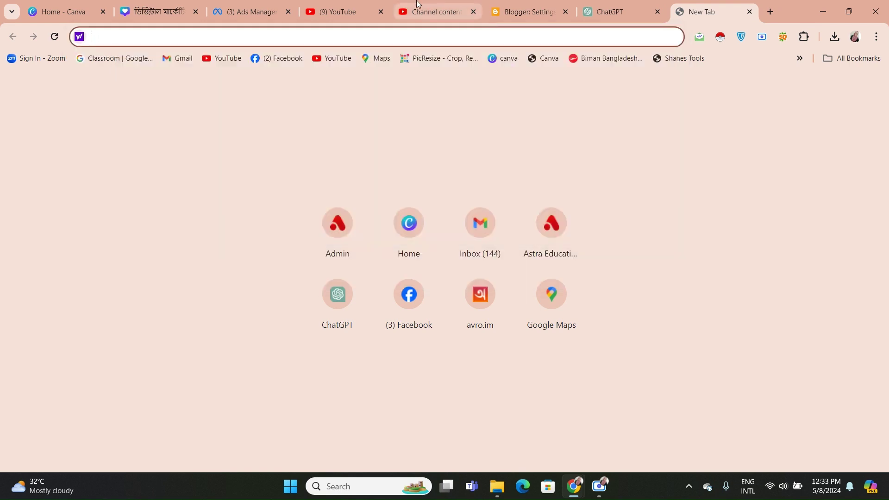
Return to the Blogger settings, paste the copied ChatGPT intro as the blog description and read it through.
{"action": "left_click", "coordinate": [533, 11]}
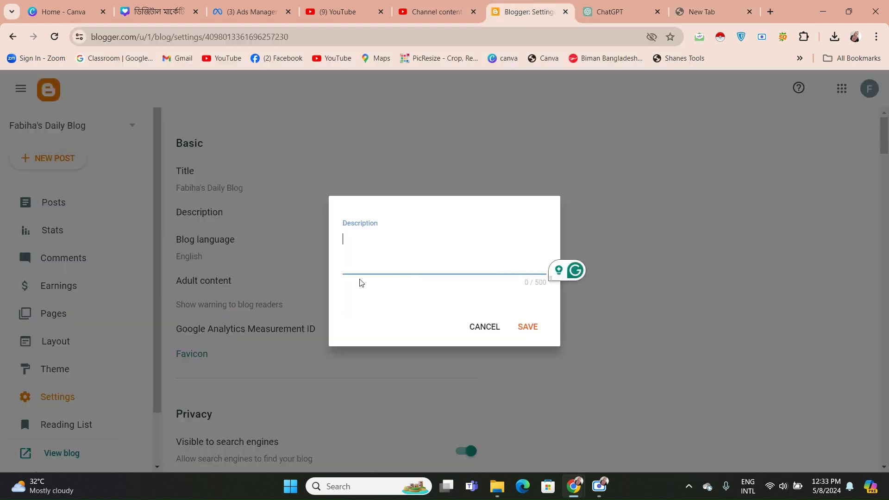
{"action": "key", "text": "ctrl+v"}
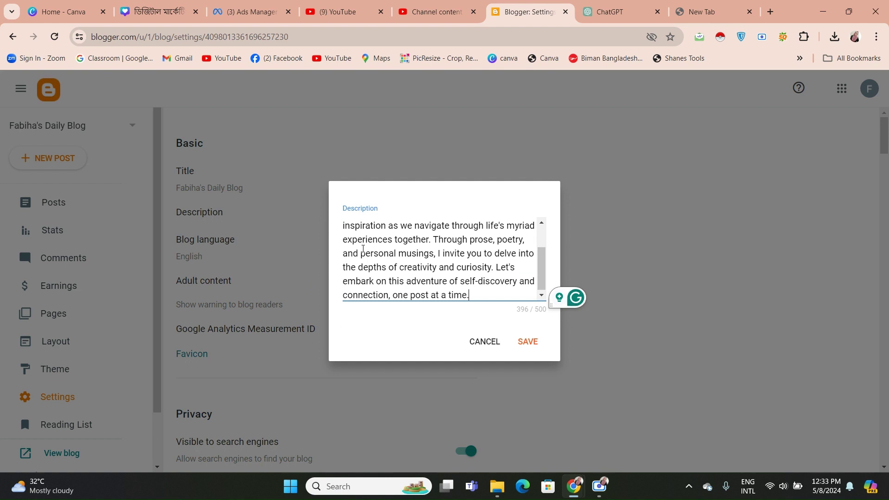
{"action": "scroll", "coordinate": [509, 278], "scroll_direction": "up", "scroll_amount": 1}
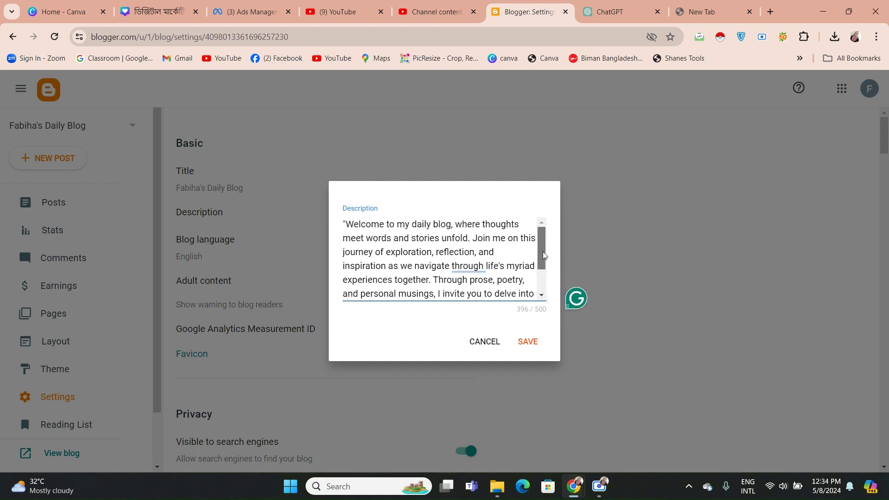
{"action": "scroll", "coordinate": [491, 296], "scroll_direction": "down", "scroll_amount": 1}
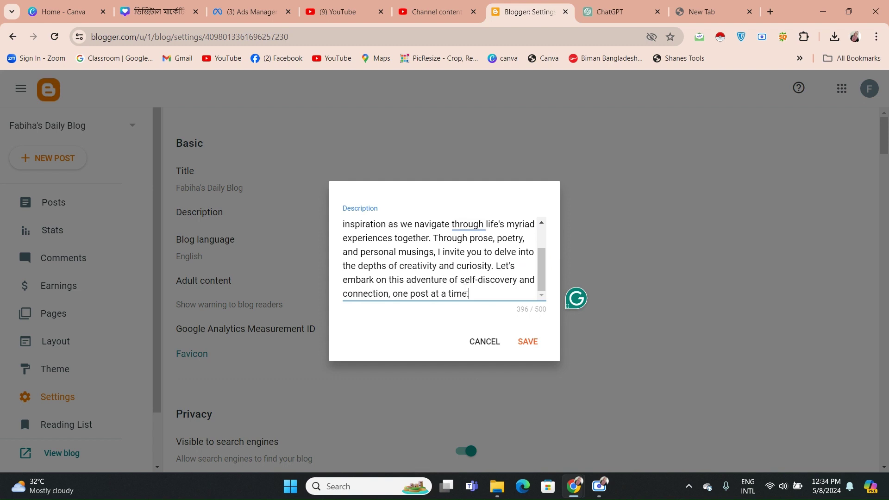
Copy the whole description text and load duplichecker.com in the empty browser tab.
{"action": "left_click_drag", "start_coordinate": [465, 288], "coordinate": [333, 224]}
{"action": "key", "text": "ctrl+c"}
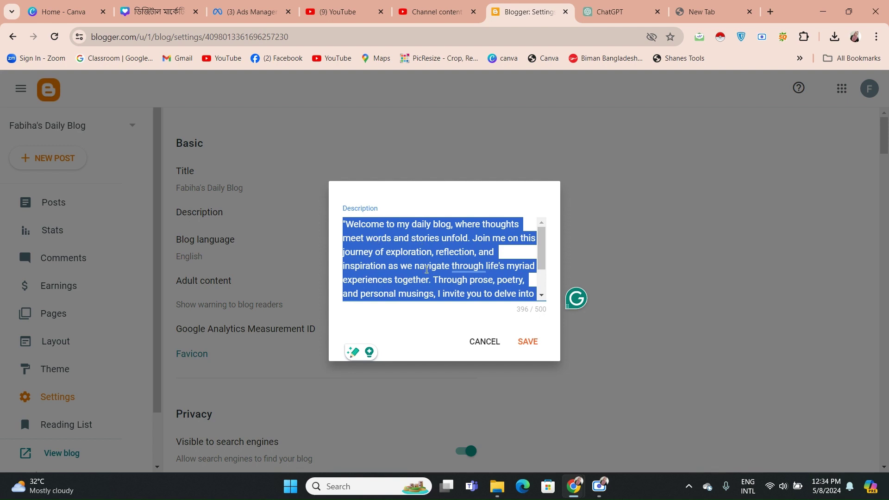
{"action": "left_click", "coordinate": [687, 5]}
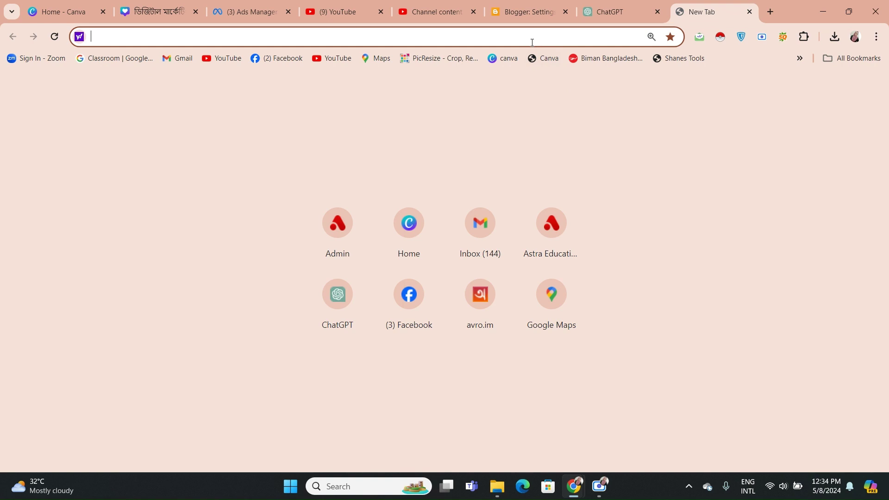
{"action": "type", "text": "du"}
{"action": "key", "text": "BackSpace"}
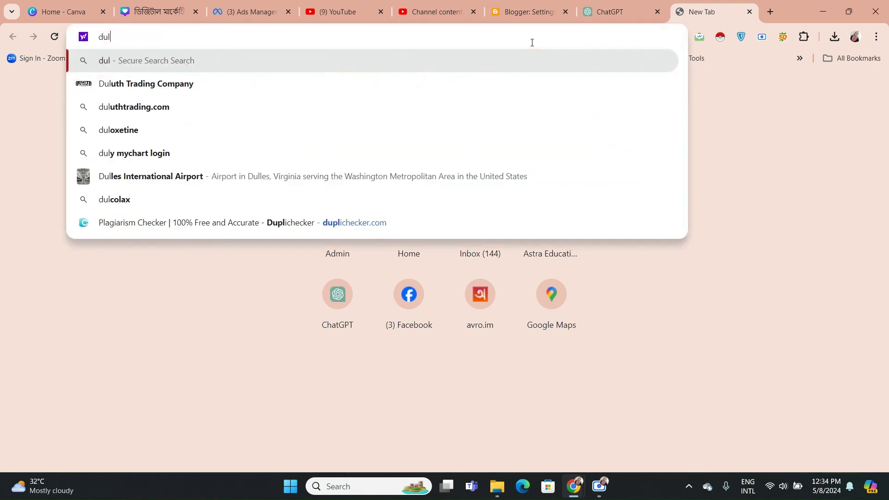
{"action": "type", "text": "pl"}
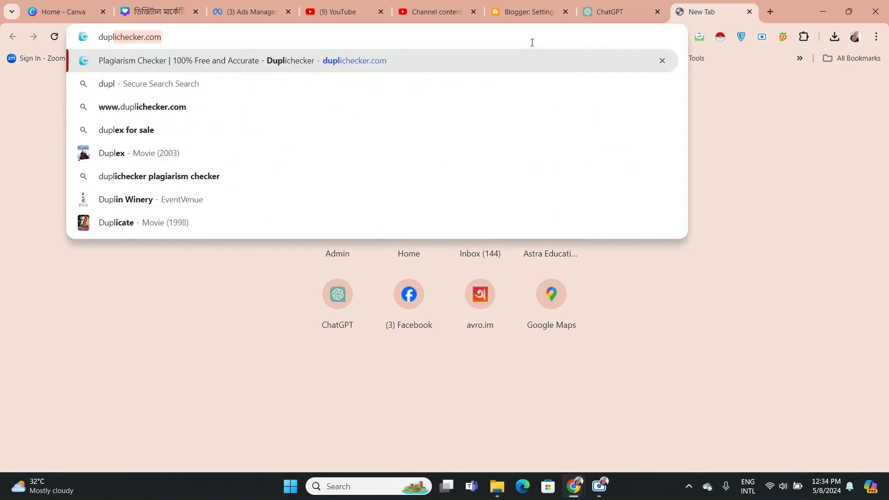
{"action": "key", "text": "Return"}
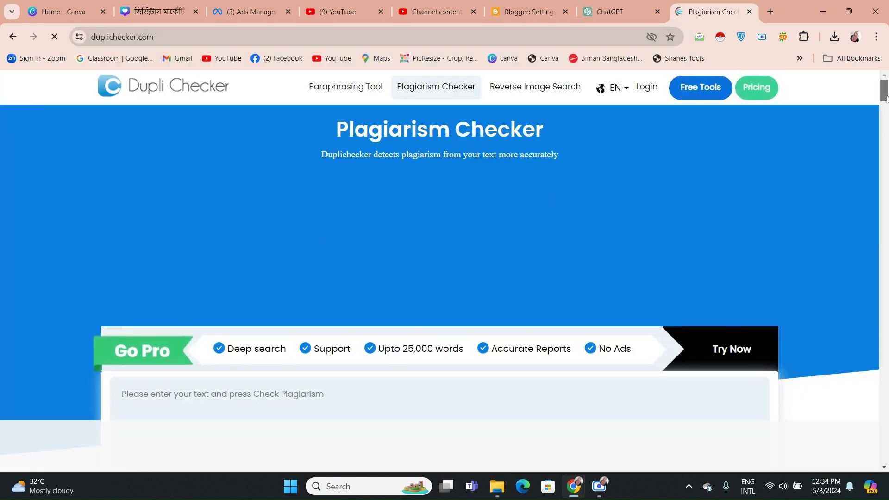
Paste the description into the plagiarism checker's text area and remove the opening quotation mark.
{"action": "left_click_drag", "start_coordinate": [884, 94], "coordinate": [886, 109]}
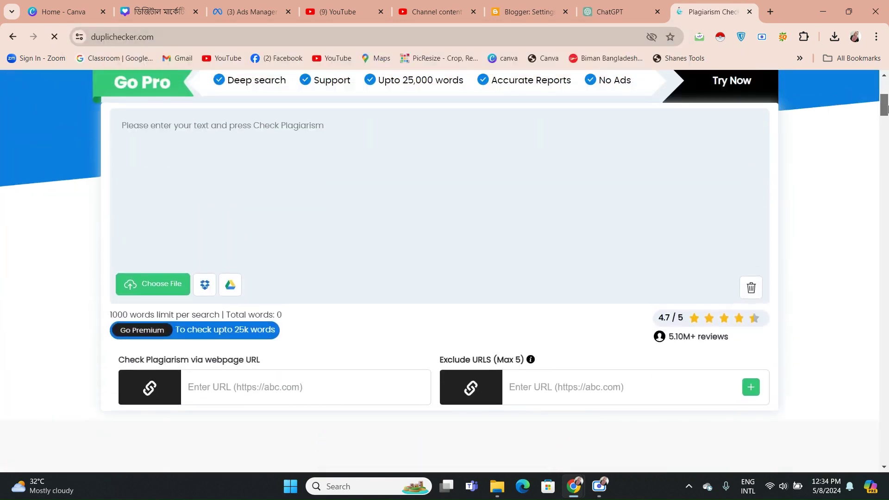
{"action": "left_click", "coordinate": [390, 145]}
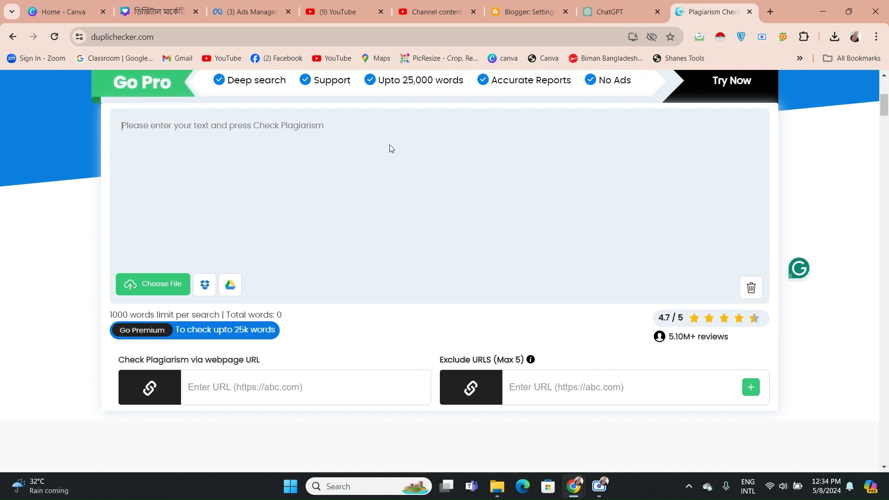
{"action": "key", "text": "ctrl+v"}
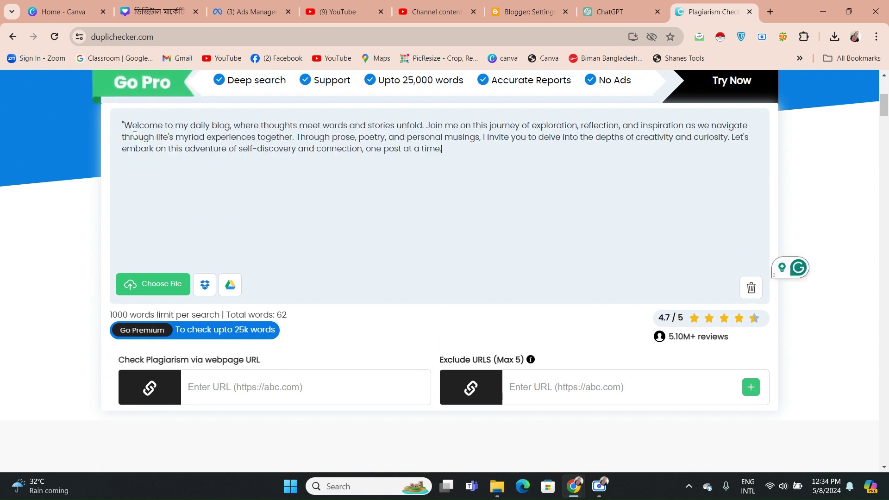
{"action": "left_click", "coordinate": [124, 126]}
{"action": "key", "text": "BackSpace"}
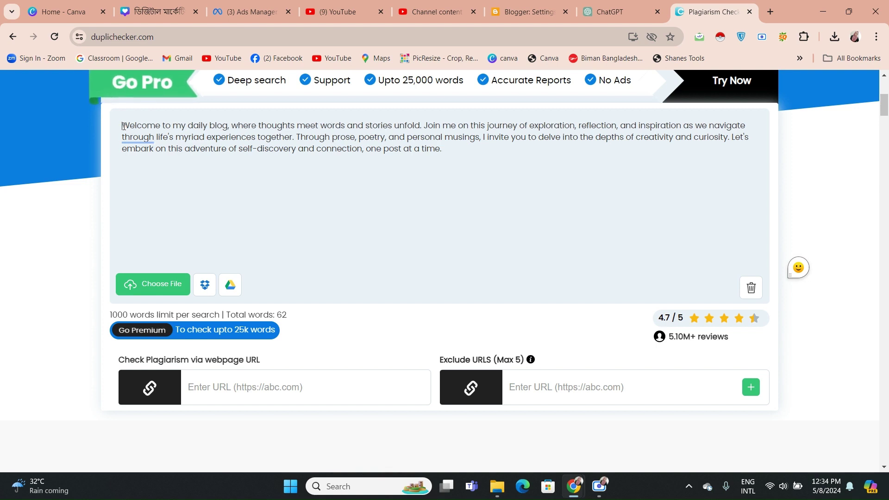
{"action": "left_click", "coordinate": [494, 161]}
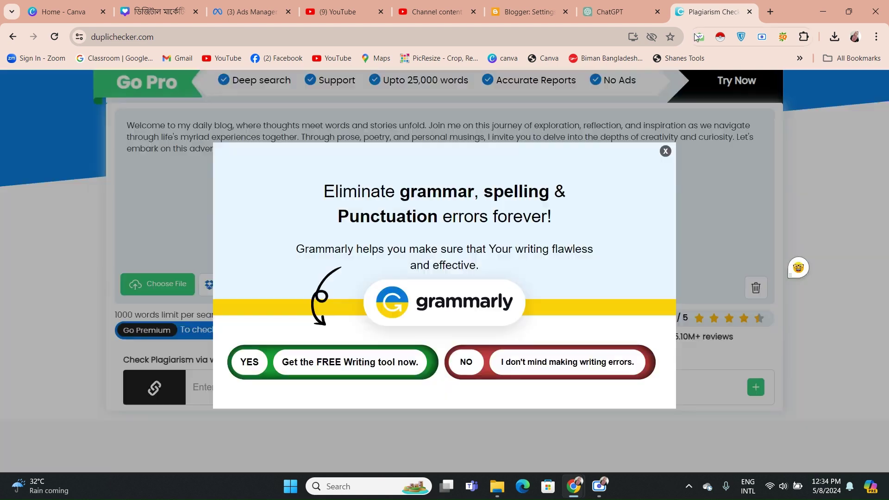
Close the Grammarly ad, pass the reCAPTCHA by selecting the bus squares, and run the plagiarism check on the pasted description.
{"action": "left_click", "coordinate": [665, 151]}
{"action": "scroll", "coordinate": [879, 104], "scroll_direction": "down", "scroll_amount": 5}
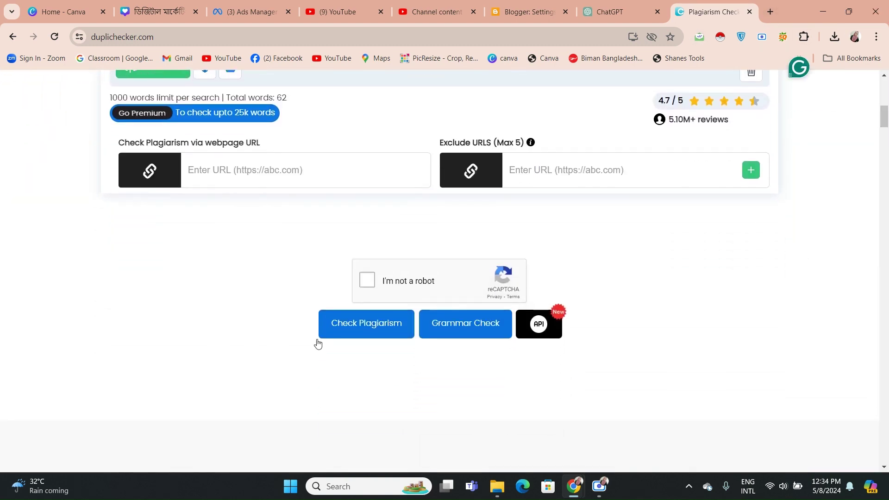
{"action": "left_click", "coordinate": [368, 282]}
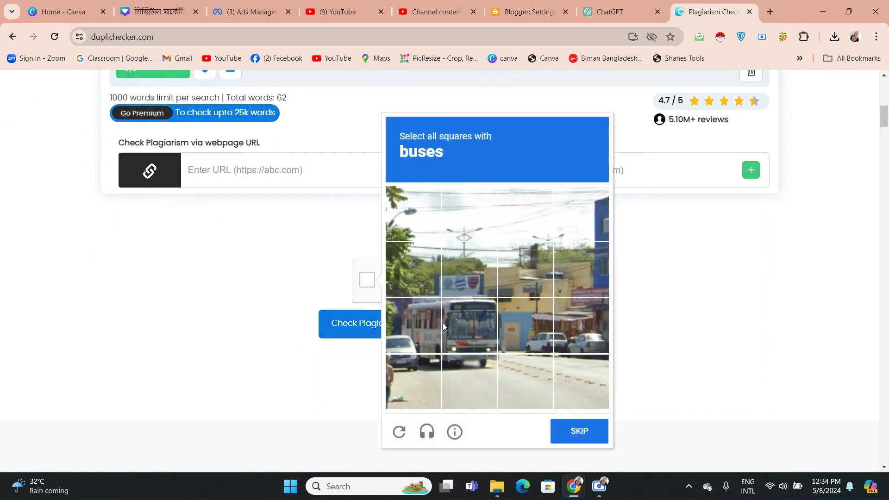
{"action": "left_click", "coordinate": [424, 329]}
{"action": "left_click", "coordinate": [476, 324]}
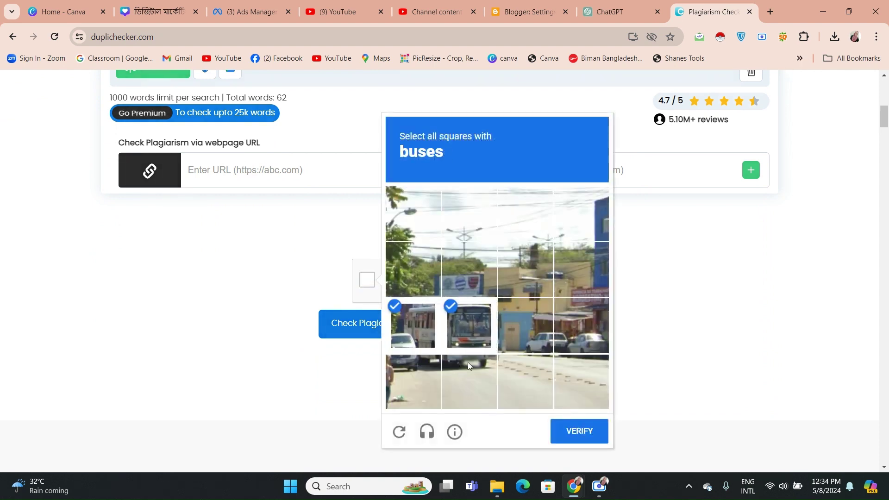
{"action": "left_click", "coordinate": [467, 362]}
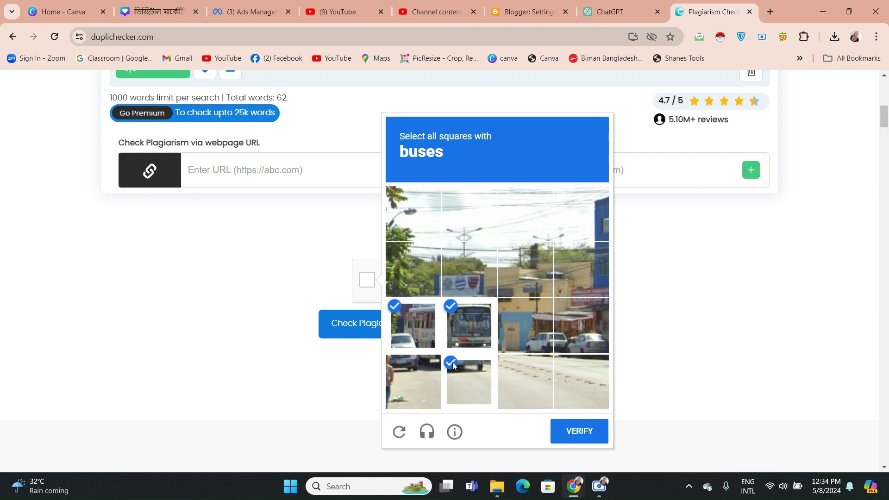
{"action": "left_click", "coordinate": [556, 431]}
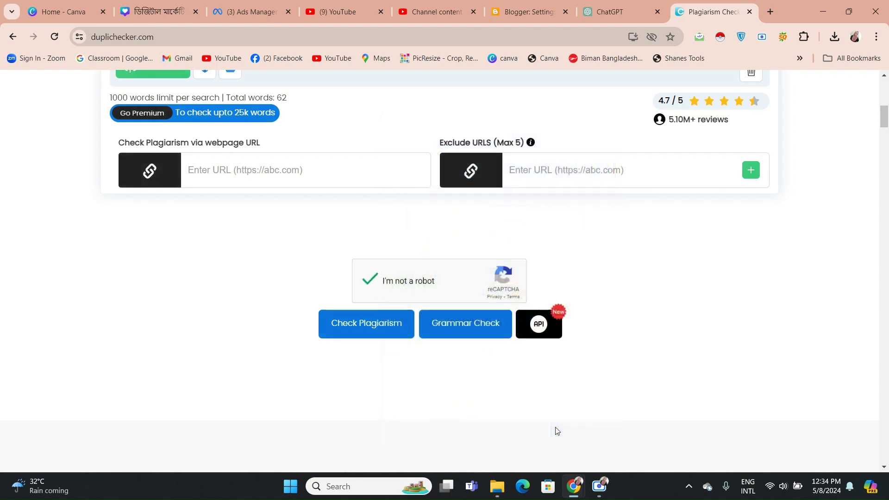
{"action": "left_click", "coordinate": [383, 327]}
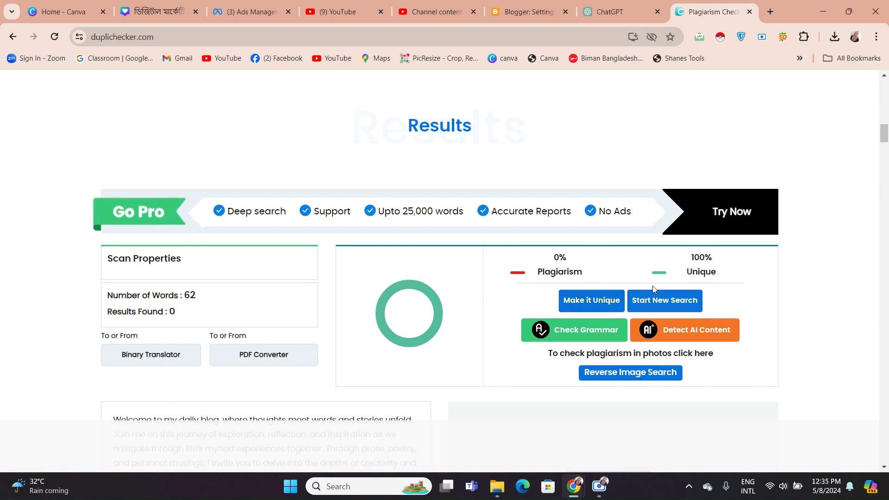
{"action": "mouse_move", "coordinate": [887, 139]}
{"action": "left_mouse_down"}
{"action": "mouse_move", "coordinate": [886, 112]}
{"action": "mouse_move", "coordinate": [887, 173]}
{"action": "mouse_move", "coordinate": [887, 144]}
{"action": "left_mouse_up"}
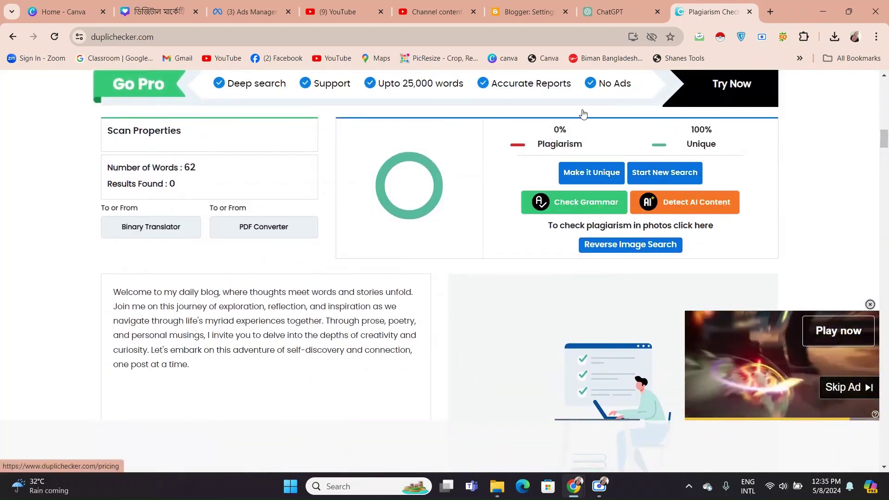
Switch to the Blogger settings, insert "Hi, This is" with the author's first name and an exclamation mark before "Welcome", and save the description.
{"action": "left_click", "coordinate": [528, 12]}
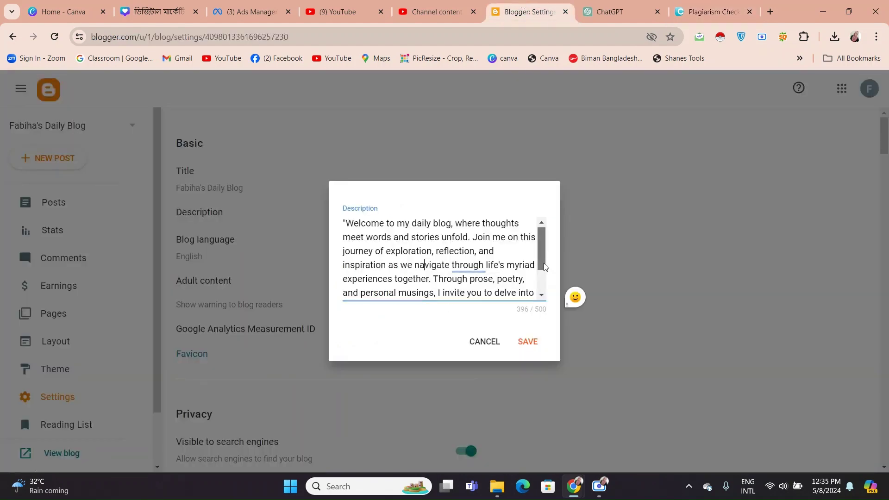
{"action": "scroll", "coordinate": [543, 260], "scroll_direction": "down", "scroll_amount": 2}
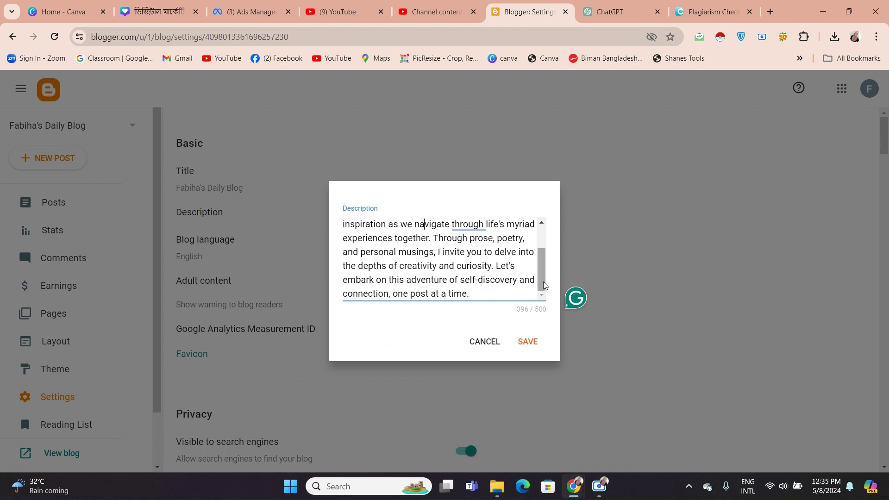
{"action": "scroll", "coordinate": [541, 273], "scroll_direction": "up", "scroll_amount": 2}
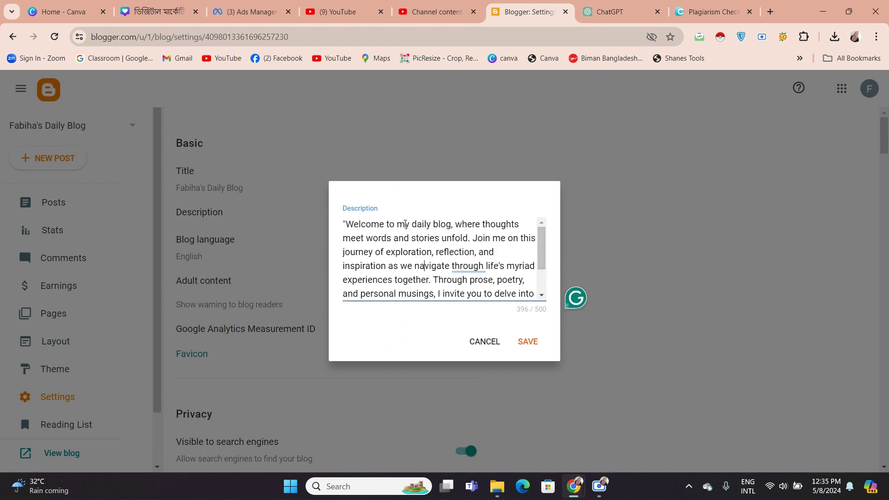
{"action": "left_click", "coordinate": [347, 224]}
{"action": "type", "text": "Hi, "}
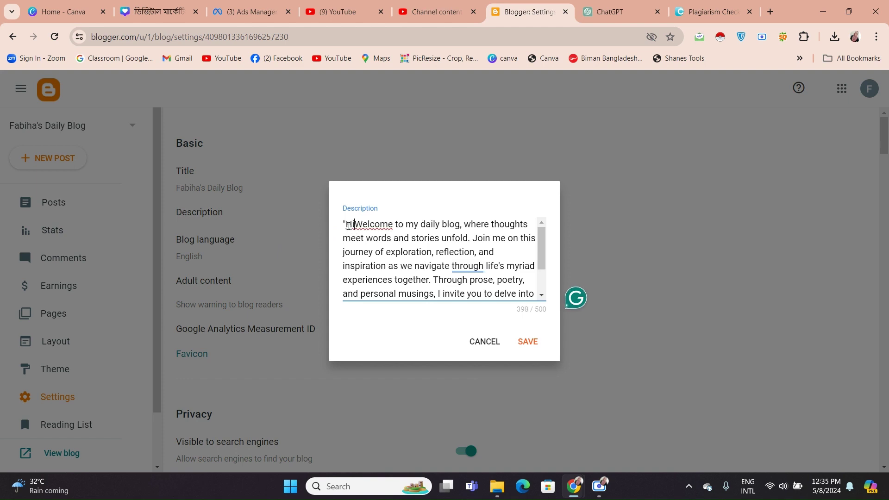
{"action": "type", "text": "This is"}
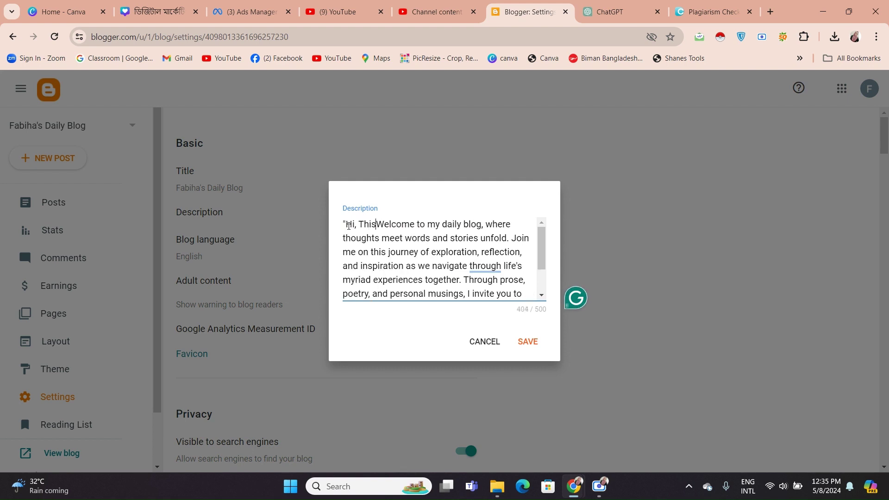
{"action": "type", "text": " fabiha"}
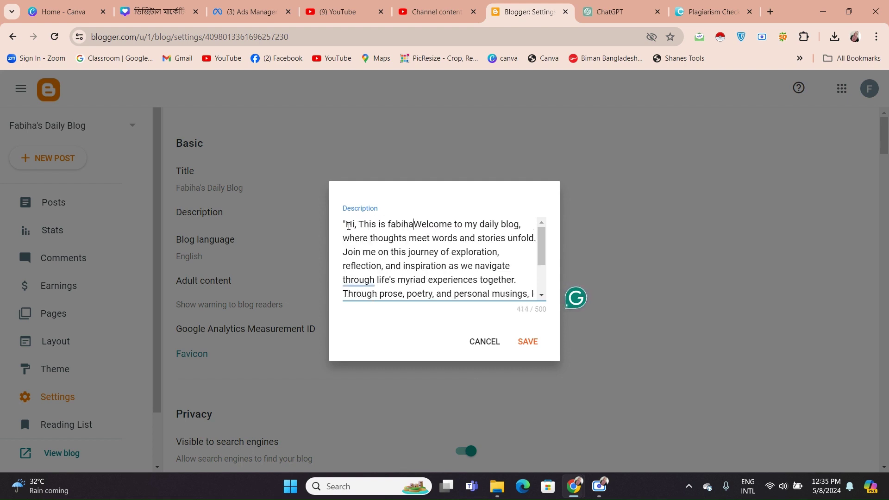
{"action": "key", "text": "BackSpace"}
{"action": "key", "text": "BackSpace"}
{"action": "key", "text": "BackSpace"}
{"action": "key", "text": "BackSpace"}
{"action": "key", "text": "BackSpace"}
{"action": "key", "text": "BackSpace"}
{"action": "type", "text": "Fabi"}
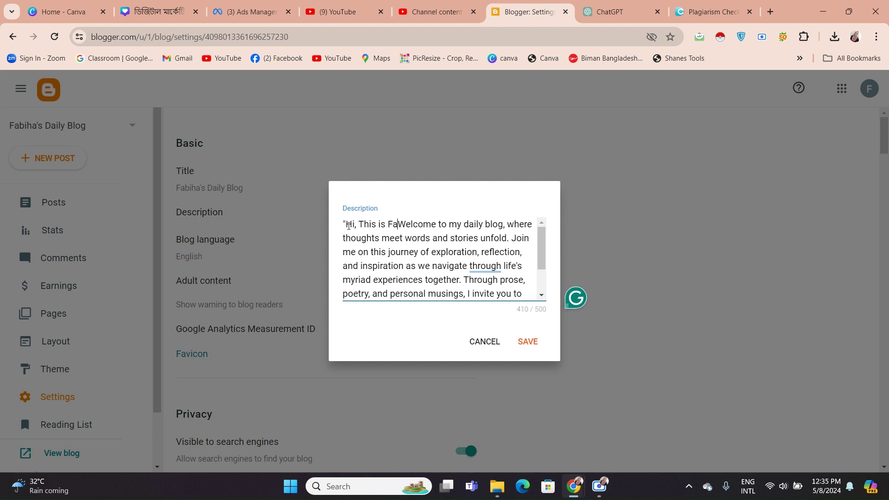
{"action": "type", "text": "ha!"}
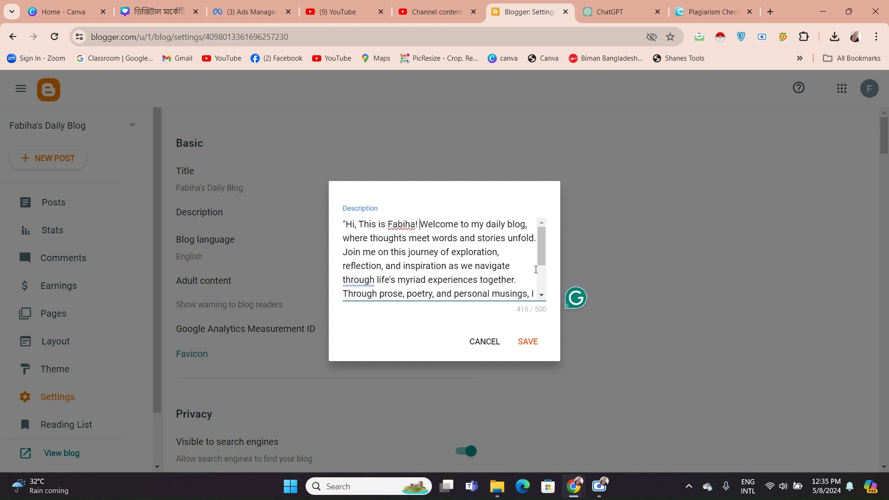
{"action": "scroll", "coordinate": [536, 282], "scroll_direction": "down", "scroll_amount": 1}
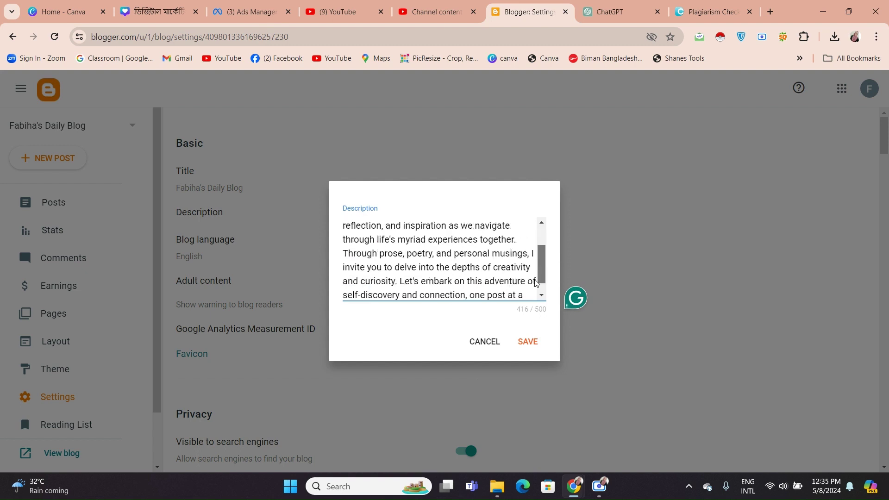
{"action": "left_click", "coordinate": [534, 344]}
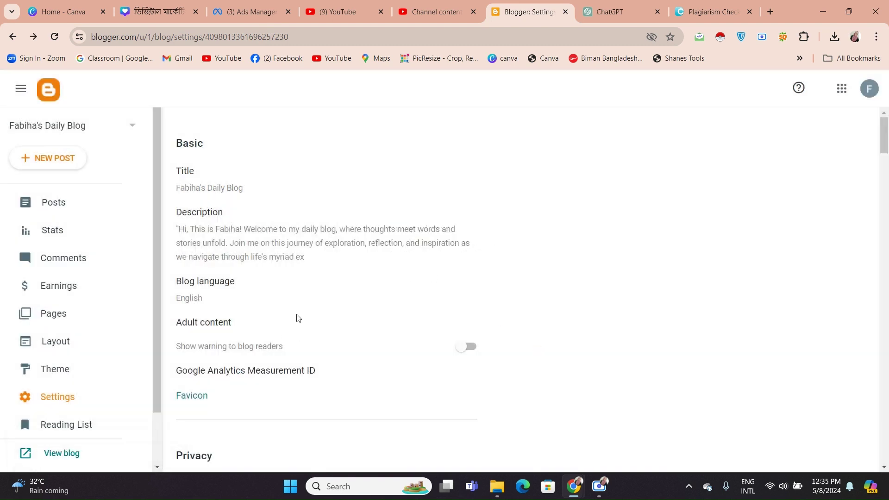
Set the blog language to Bangla and save it.
{"action": "left_click", "coordinate": [202, 305]}
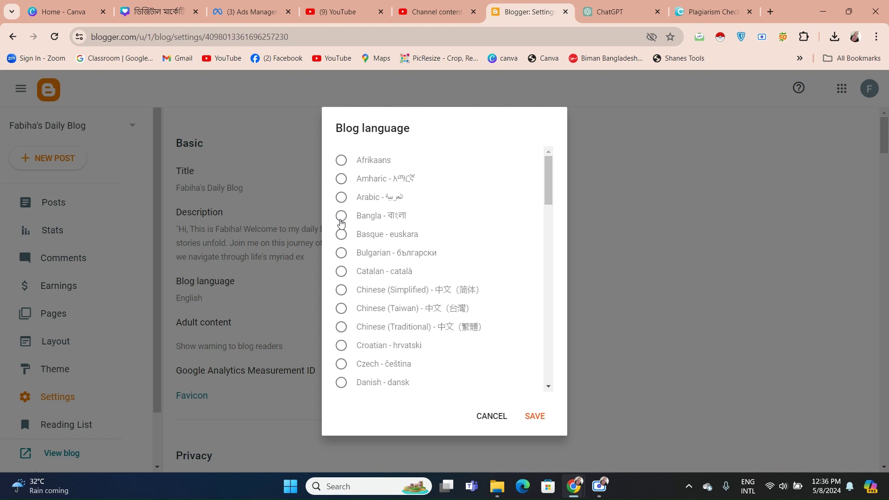
{"action": "left_click", "coordinate": [342, 222]}
{"action": "left_click", "coordinate": [532, 423]}
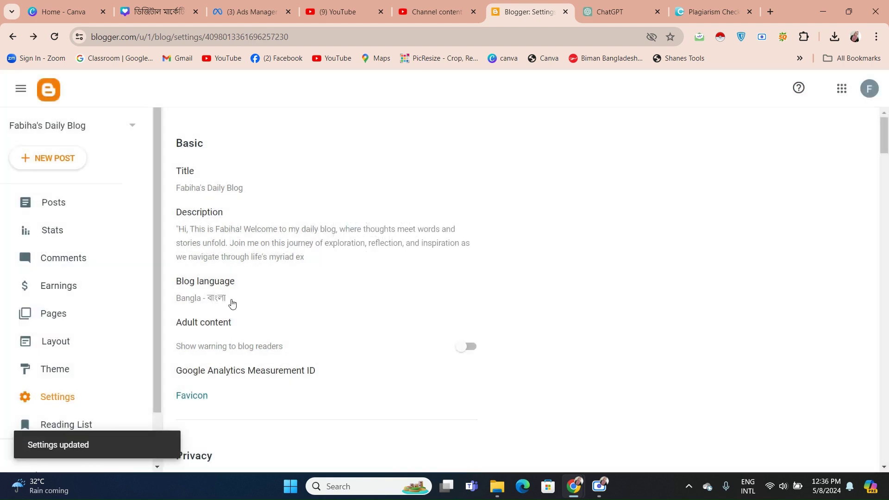
Change the blog language back to English and save it.
{"action": "left_click", "coordinate": [232, 301]}
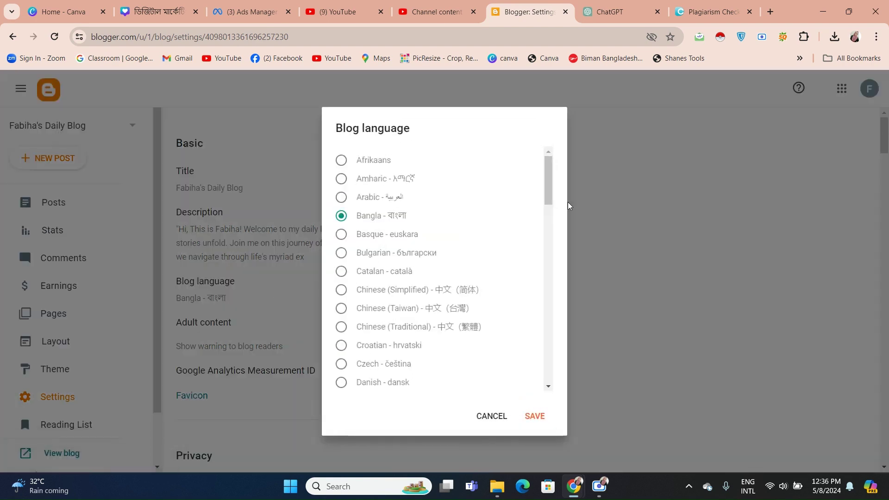
{"action": "left_click_drag", "start_coordinate": [549, 187], "coordinate": [551, 201]}
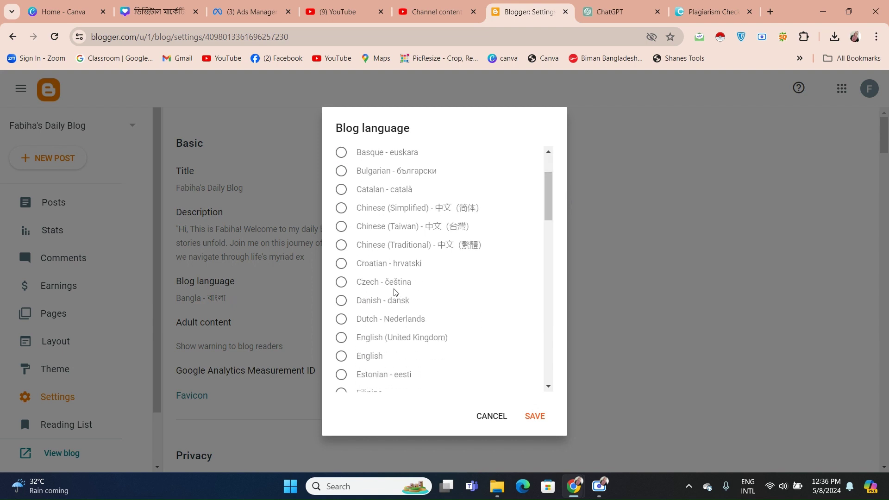
{"action": "left_click", "coordinate": [340, 357]}
{"action": "left_click", "coordinate": [536, 417]}
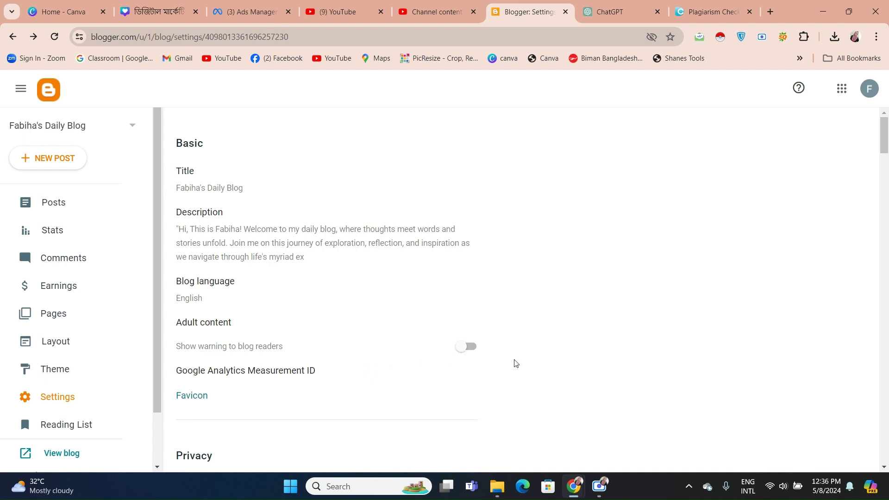
Examine the Privacy settings and the blog address under Publishing.
{"action": "scroll", "coordinate": [488, 343], "scroll_direction": "down", "scroll_amount": 2}
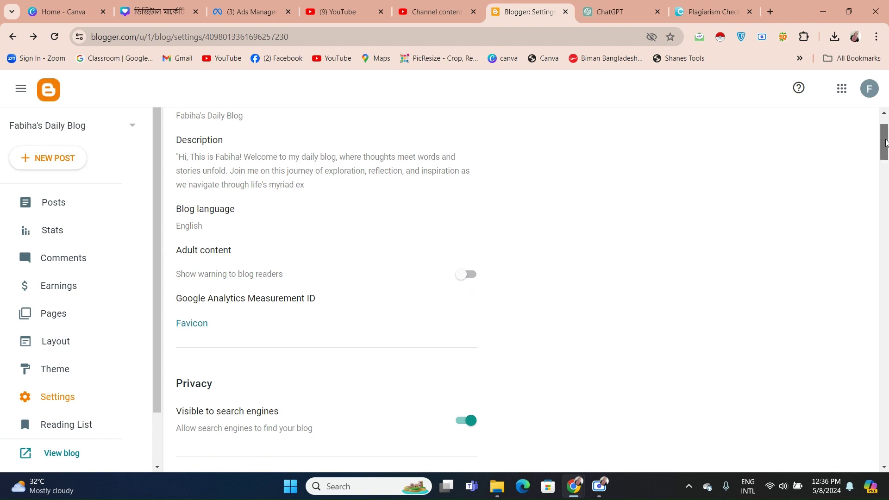
{"action": "left_click_drag", "start_coordinate": [886, 147], "coordinate": [886, 170]}
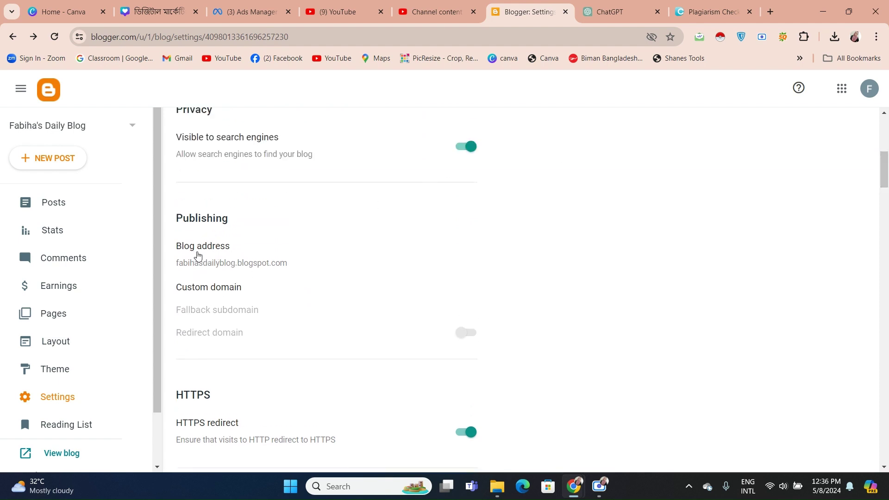
{"action": "left_click_drag", "start_coordinate": [182, 269], "coordinate": [294, 278]}
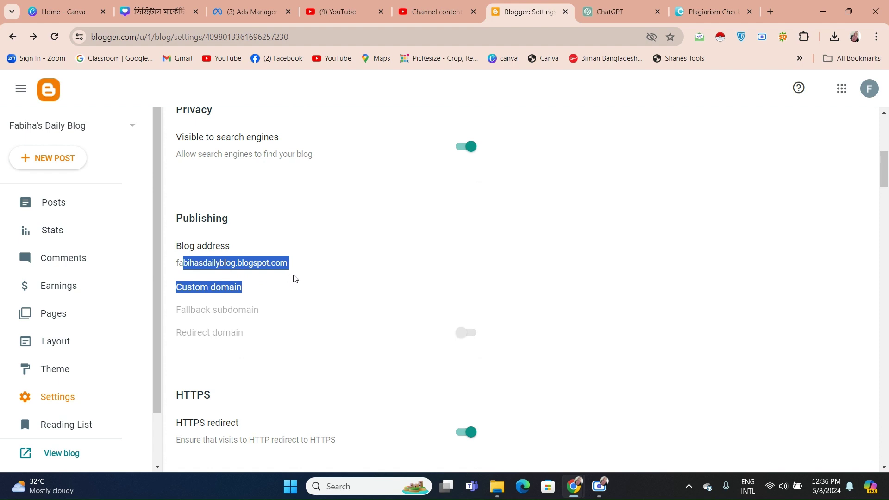
{"action": "left_click", "coordinate": [293, 274]}
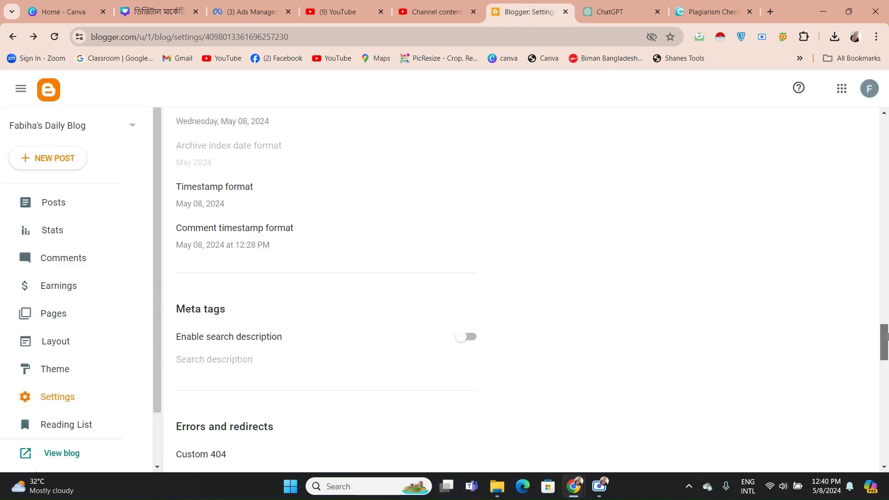
Enable the search description under Meta tags and open the empty search description for editing.
{"action": "left_click_drag", "start_coordinate": [886, 337], "coordinate": [887, 344]}
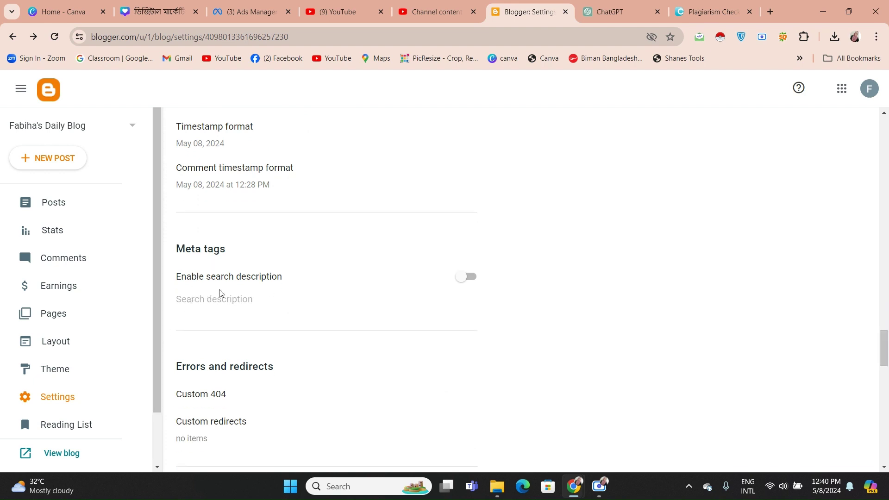
{"action": "left_click", "coordinate": [466, 277]}
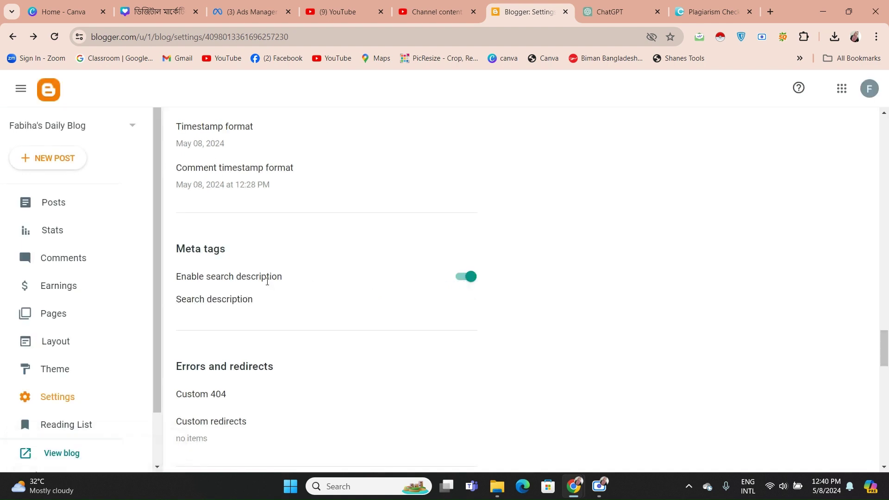
{"action": "left_click", "coordinate": [242, 307]}
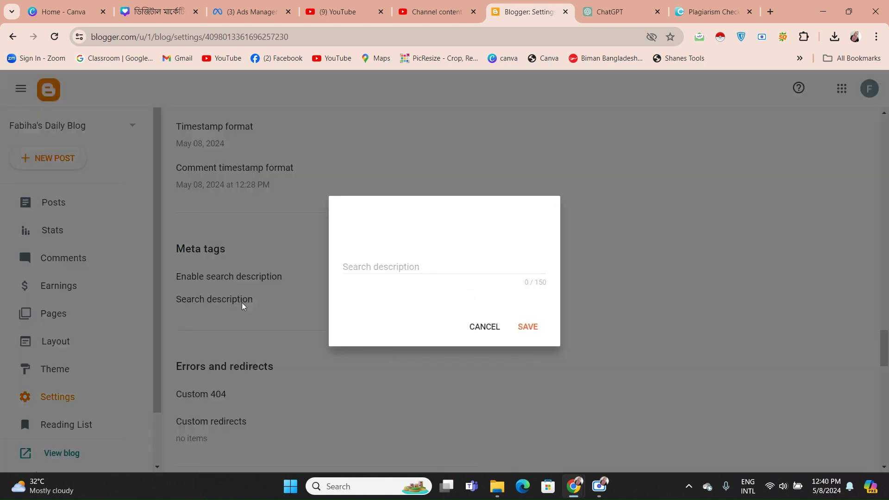
{"action": "left_click", "coordinate": [376, 268]}
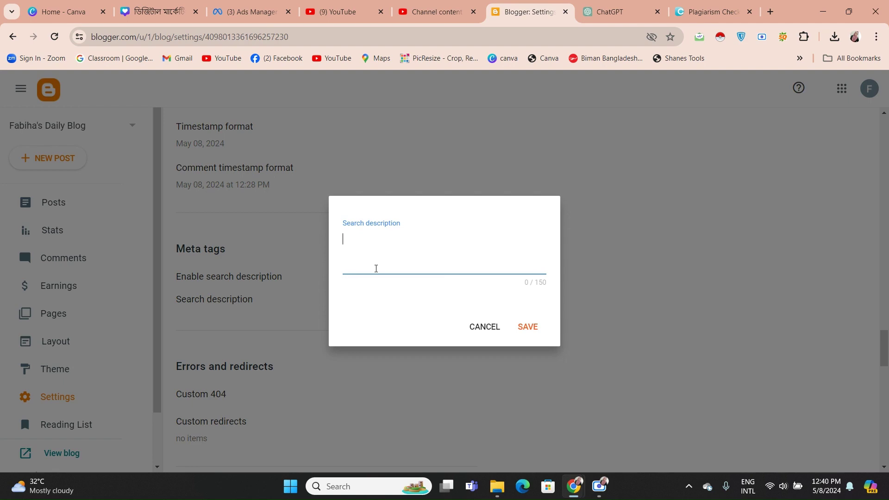
Switch to ChatGPT and send the prompt "Suggest me a meta description for my daily blog site".
{"action": "left_click", "coordinate": [592, 5]}
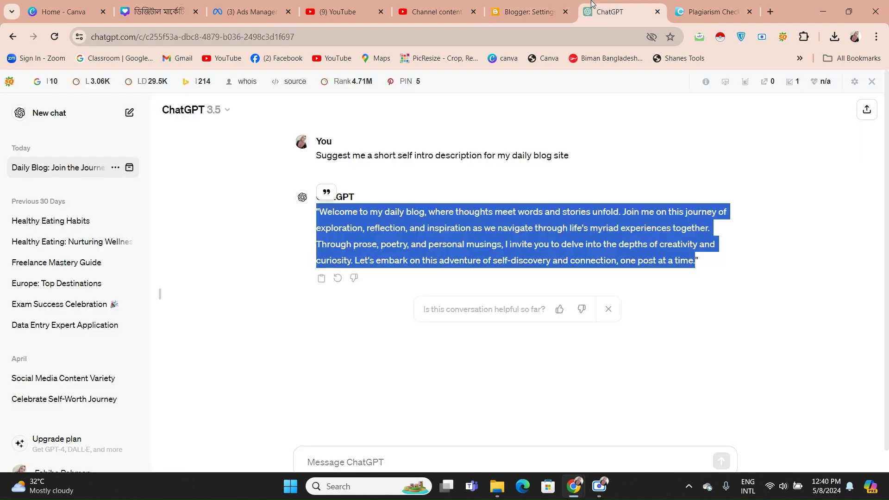
{"action": "left_click", "coordinate": [365, 453]}
{"action": "type", "text": "Sug"}
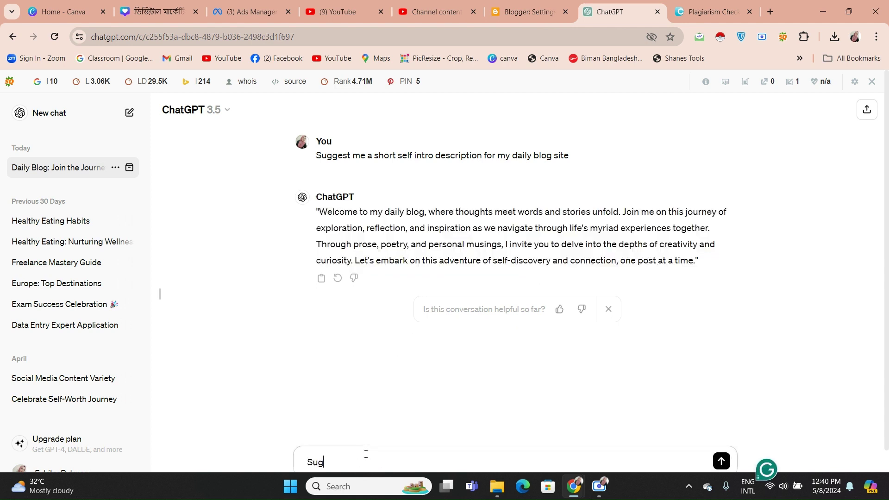
{"action": "type", "text": "gest me a meta description for my dail"}
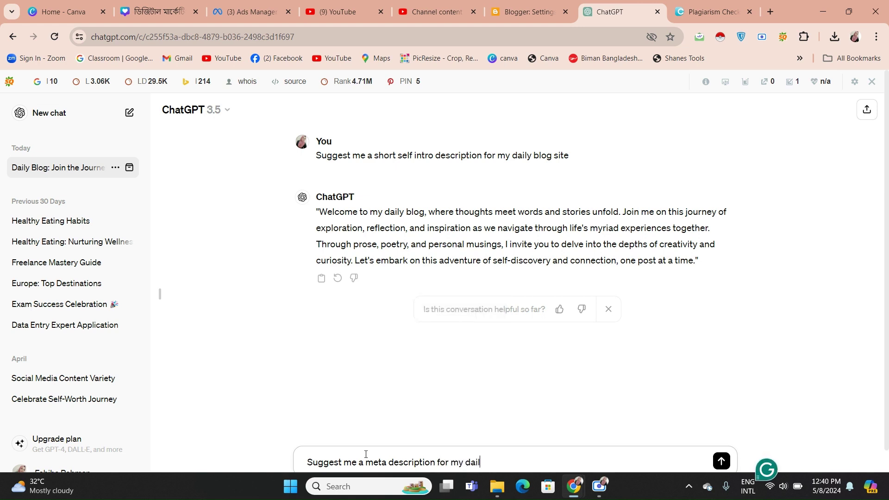
{"action": "type", "text": "y b"}
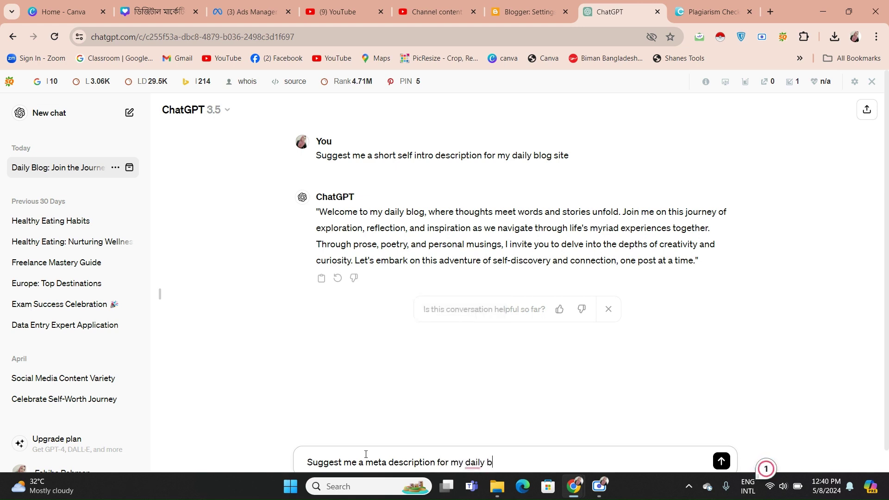
{"action": "type", "text": "log webs"}
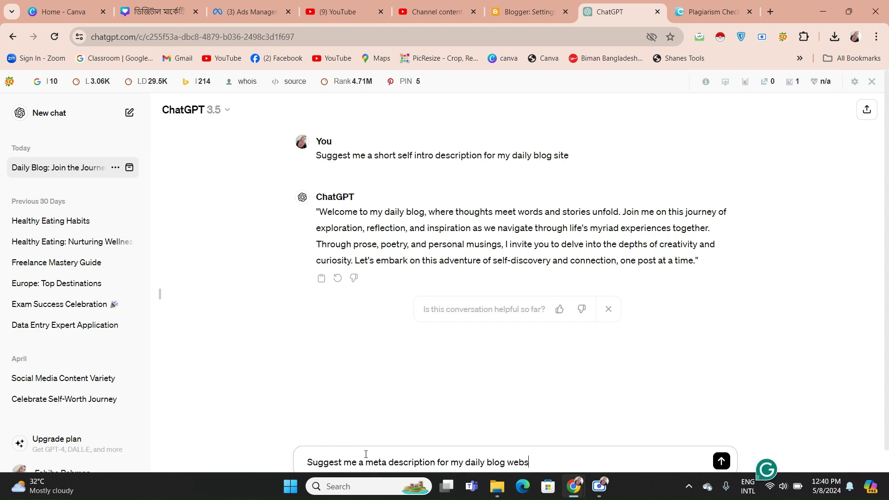
{"action": "key", "text": "BackSpace"}
{"action": "key", "text": "BackSpace"}
{"action": "key", "text": "BackSpace"}
{"action": "key", "text": "BackSpace"}
{"action": "key", "text": "BackSpace"}
{"action": "key", "text": "BackSpace"}
{"action": "type", "text": "sit"}
{"action": "key", "text": "Return"}
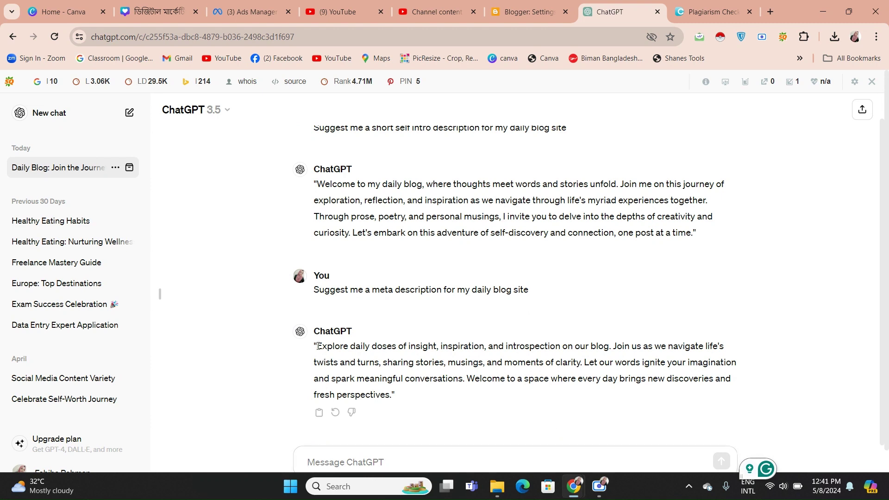
Copy the first two sentences of ChatGPT's meta description and paste them into Blogger's search description.
{"action": "left_click_drag", "start_coordinate": [318, 346], "coordinate": [582, 362]}
{"action": "key", "text": "ctrl+c"}
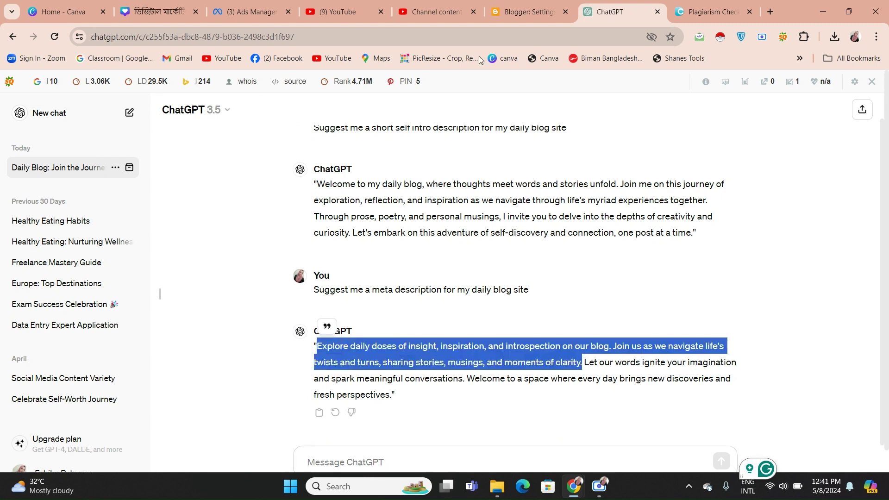
{"action": "left_click", "coordinate": [528, 11]}
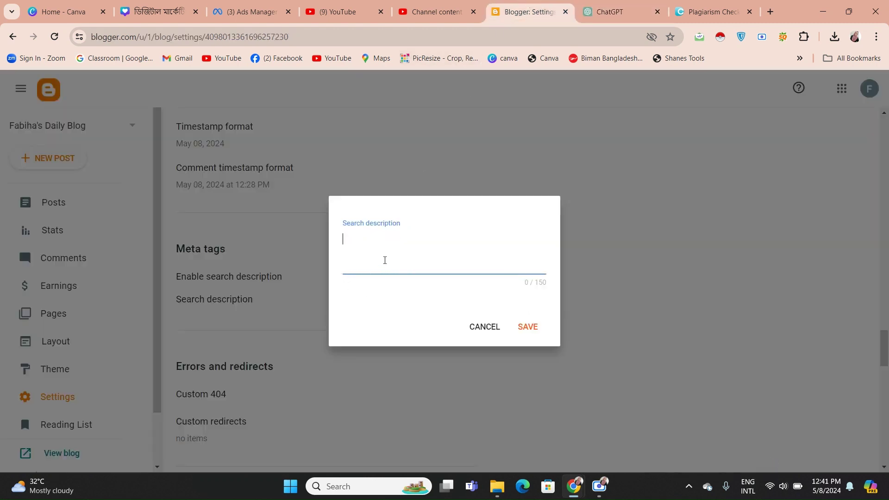
{"action": "key", "text": "ctrl+v"}
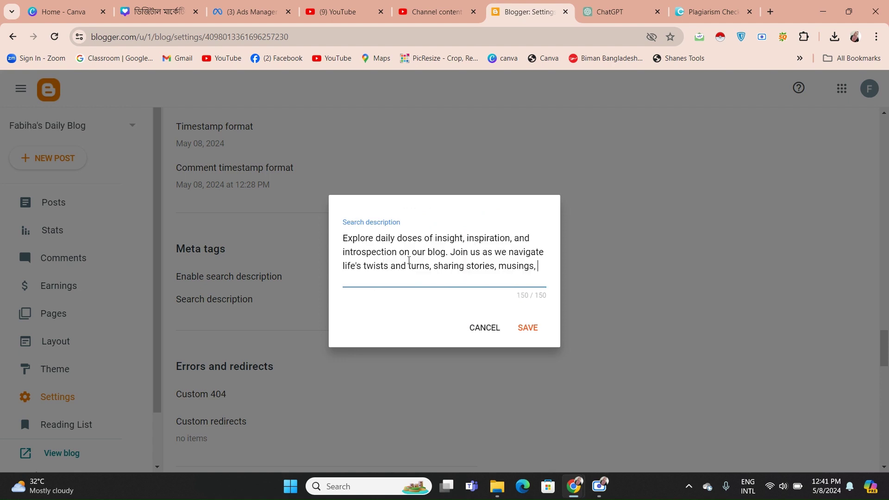
Reword the search description to first person with "my blog" and "Join me as I navigate", and save it.
{"action": "key", "text": "BackSpace"}
{"action": "key", "text": "BackSpace"}
{"action": "key", "text": "BackSpace"}
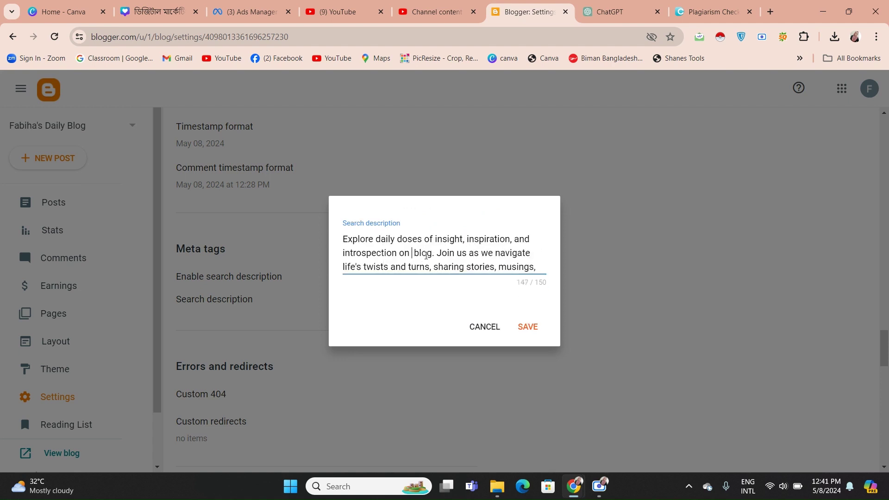
{"action": "type", "text": "my"}
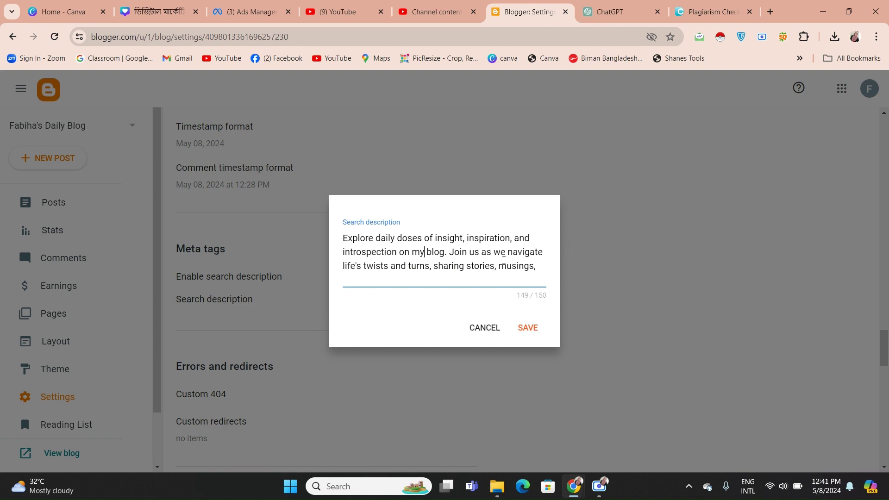
{"action": "key", "text": "BackSpace"}
{"action": "key", "text": "BackSpace"}
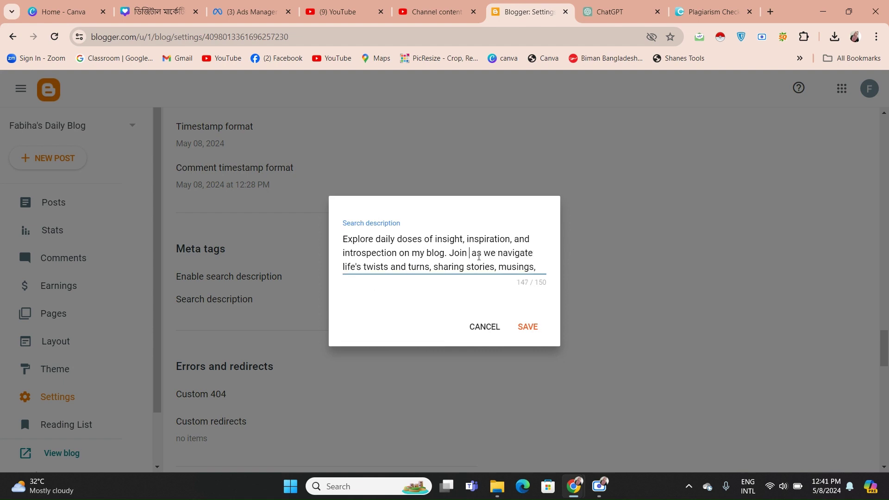
{"action": "type", "text": "me"}
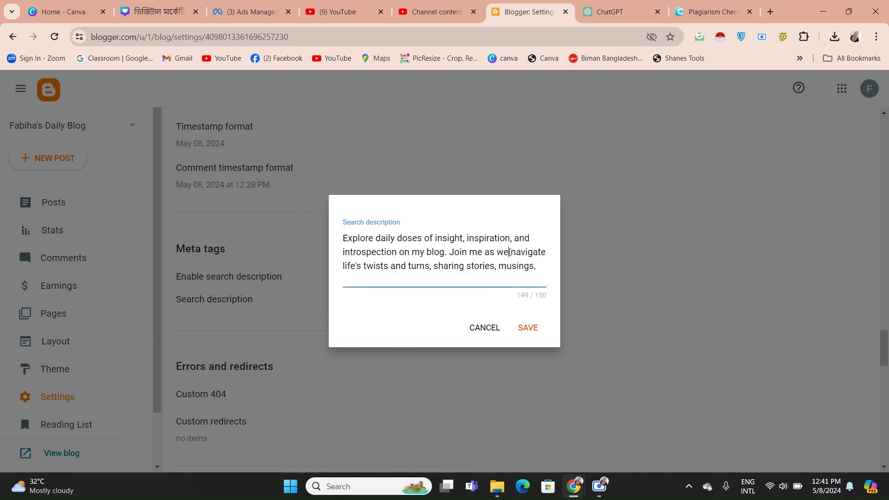
{"action": "key", "text": "BackSpace"}
{"action": "key", "text": "BackSpace"}
{"action": "type", "text": "I"}
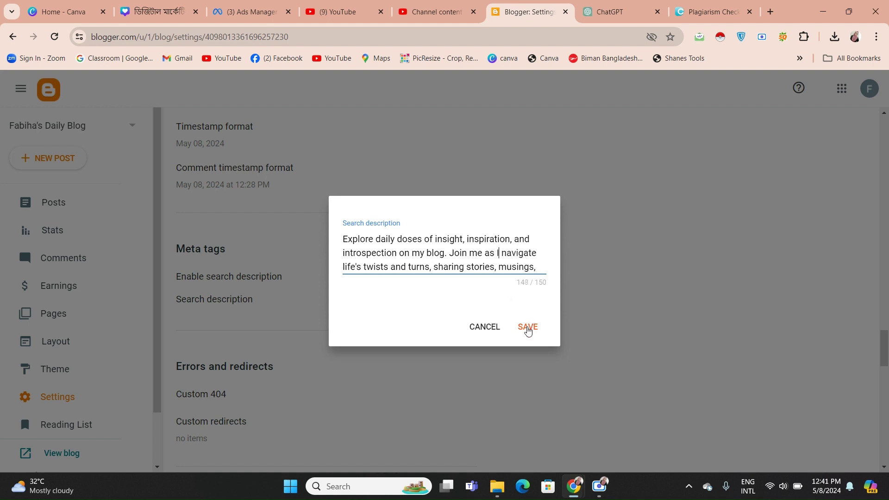
{"action": "left_click", "coordinate": [527, 327]}
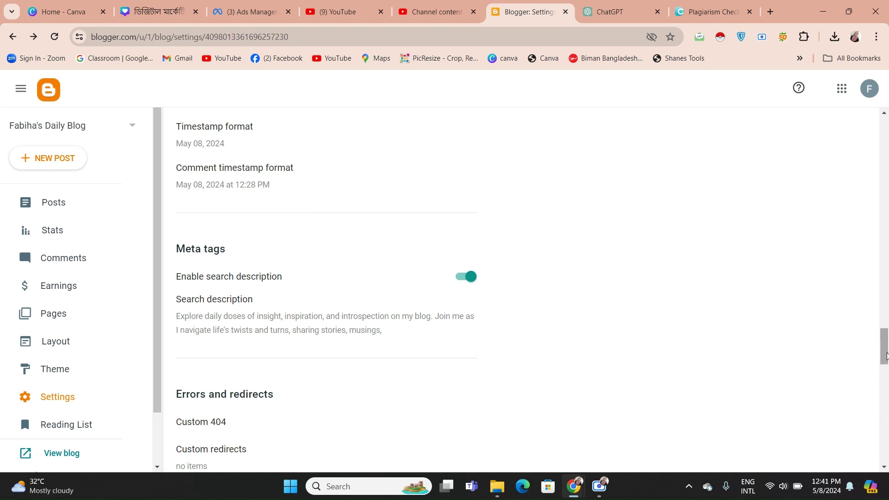
Open the user profile for editing from the General section of the blog settings.
{"action": "left_click_drag", "start_coordinate": [886, 357], "coordinate": [886, 369]}
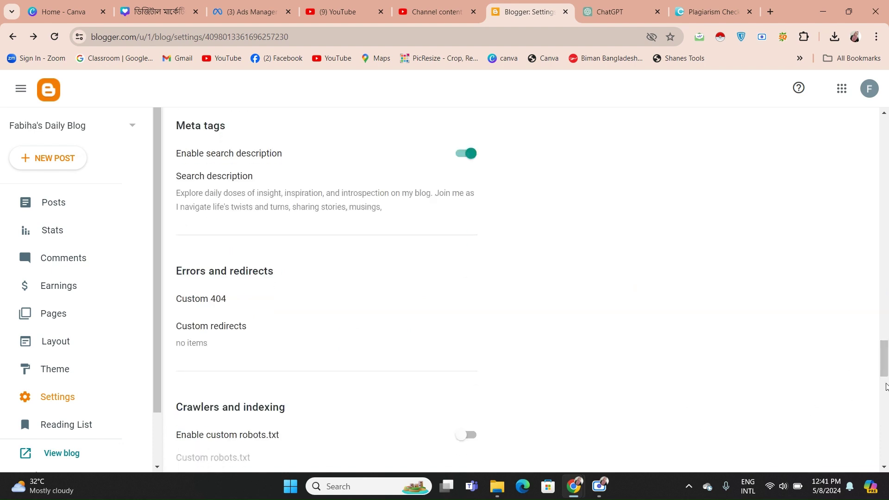
{"action": "scroll", "coordinate": [885, 378], "scroll_direction": "down", "scroll_amount": 2}
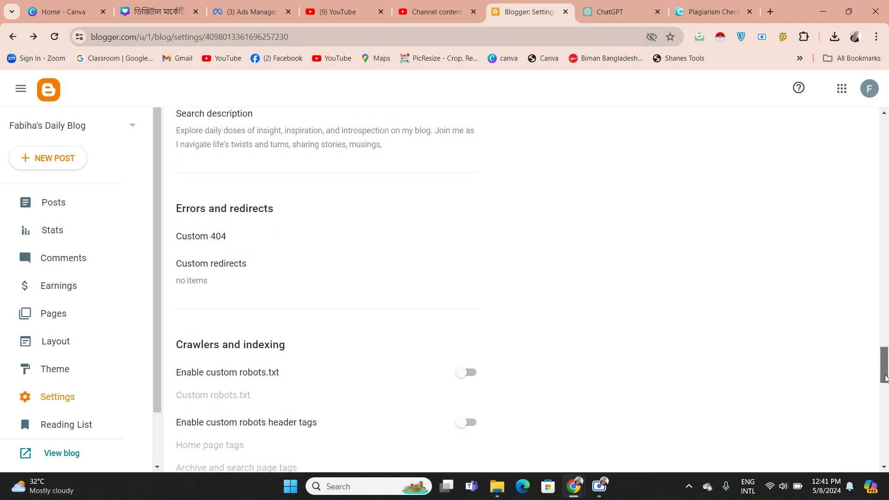
{"action": "left_click_drag", "start_coordinate": [885, 379], "coordinate": [885, 416]}
{"action": "scroll", "coordinate": [217, 432], "scroll_direction": "down", "scroll_amount": 6}
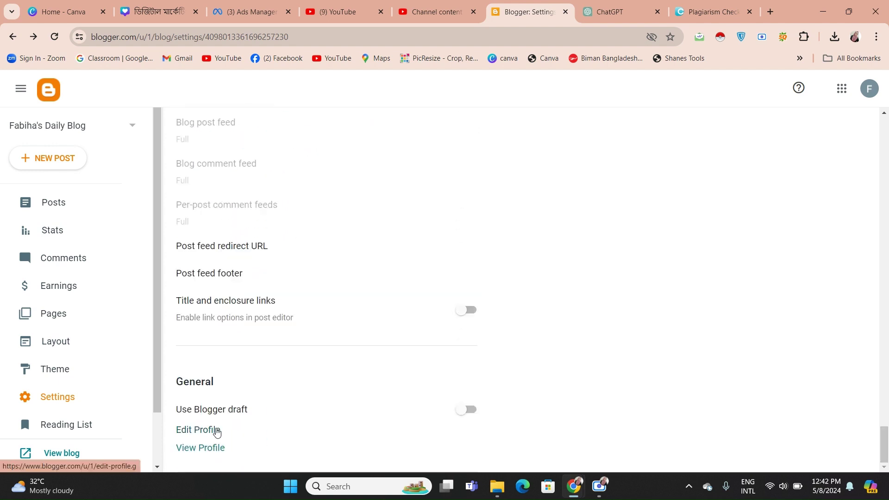
{"action": "left_click", "coordinate": [217, 431]}
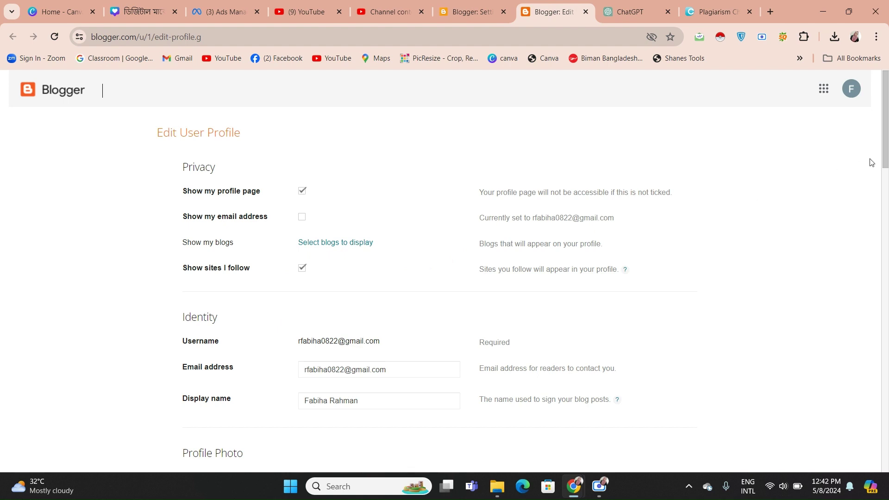
Upload a personal picture from the computer's Downloads folder as the profile photo.
{"action": "left_click_drag", "start_coordinate": [888, 145], "coordinate": [885, 218]}
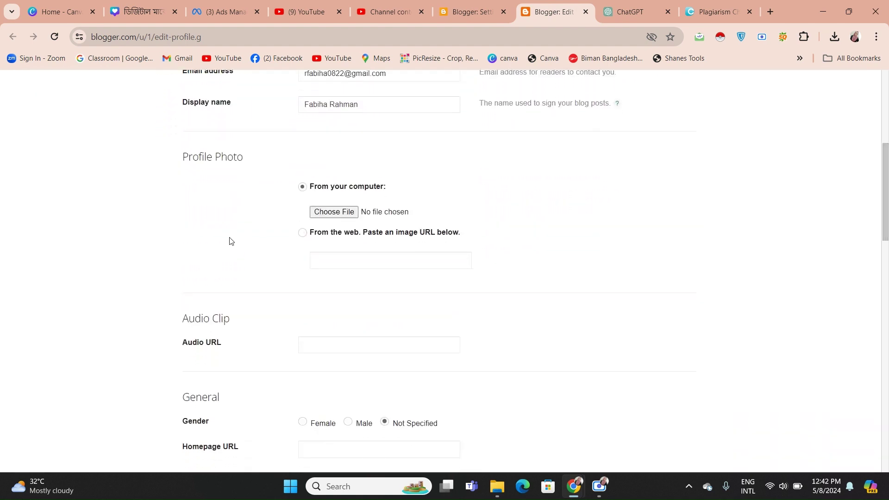
{"action": "left_click", "coordinate": [336, 212]}
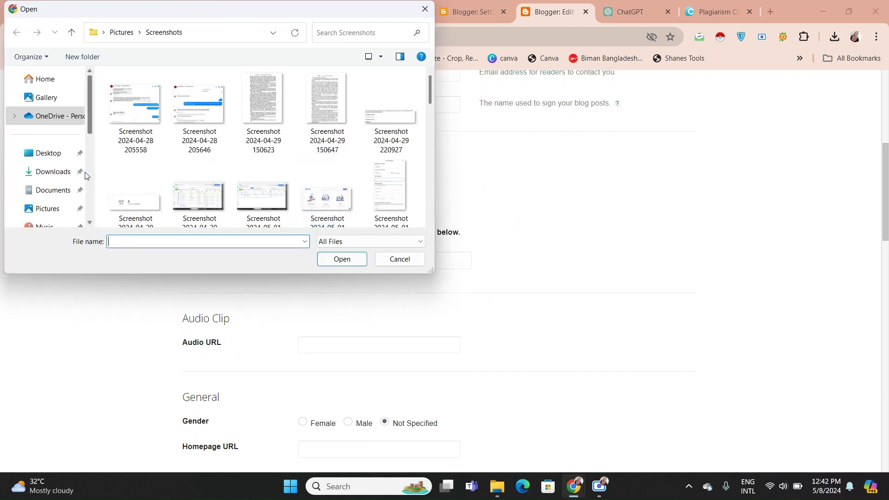
{"action": "left_click", "coordinate": [52, 171]}
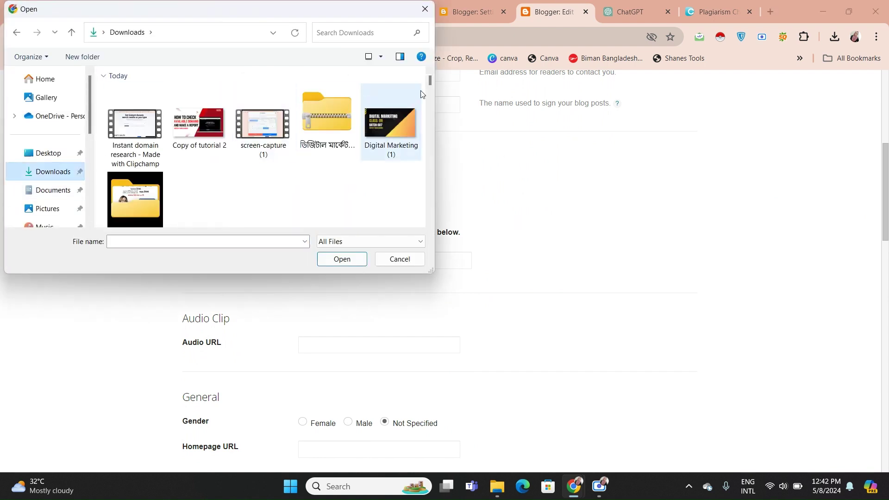
{"action": "left_click_drag", "start_coordinate": [429, 83], "coordinate": [440, 117]}
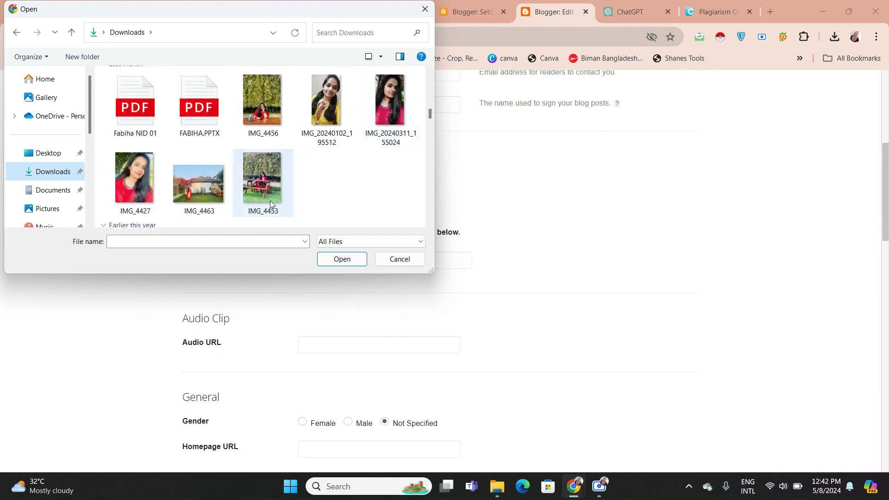
{"action": "left_click", "coordinate": [256, 178]}
{"action": "left_click", "coordinate": [331, 259]}
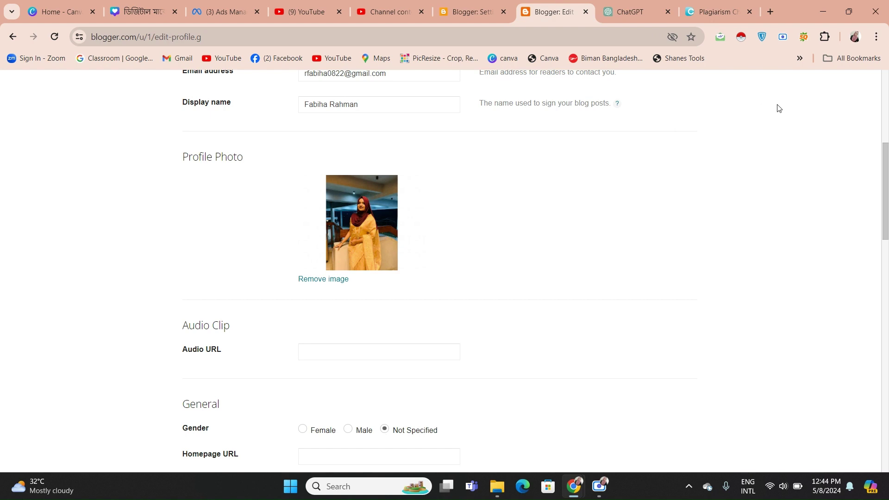
Set the profile's gender to Female.
{"action": "left_click_drag", "start_coordinate": [886, 177], "coordinate": [887, 206]}
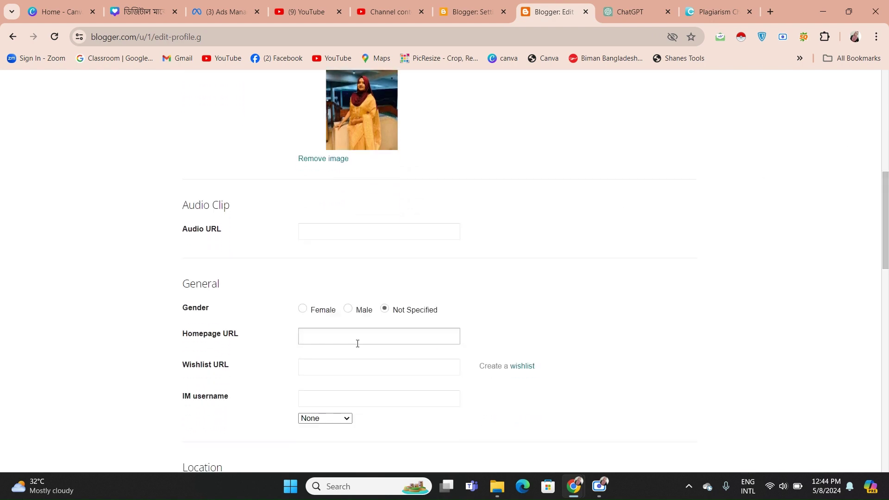
{"action": "left_click", "coordinate": [380, 226]}
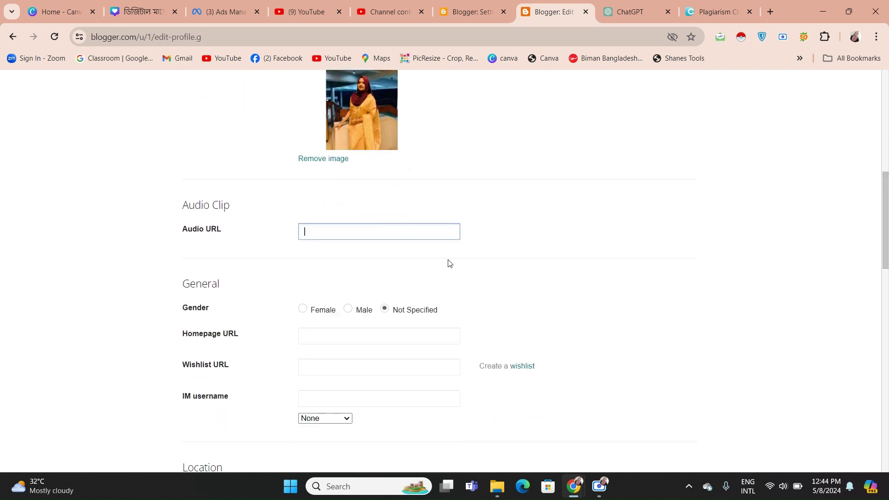
{"action": "left_click", "coordinate": [301, 310]}
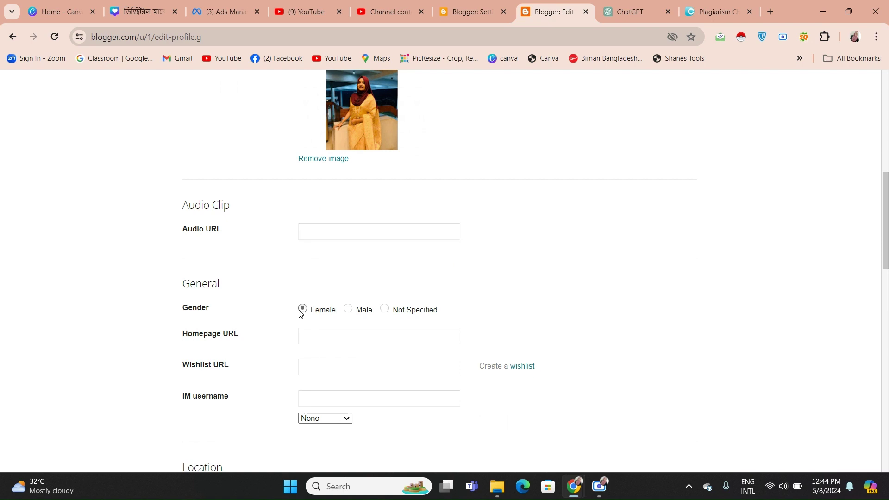
Examine the profile's remaining fields, from Homepage URL and Wishlist URL through Location and Work to Interests and Introduction.
{"action": "left_click", "coordinate": [369, 338]}
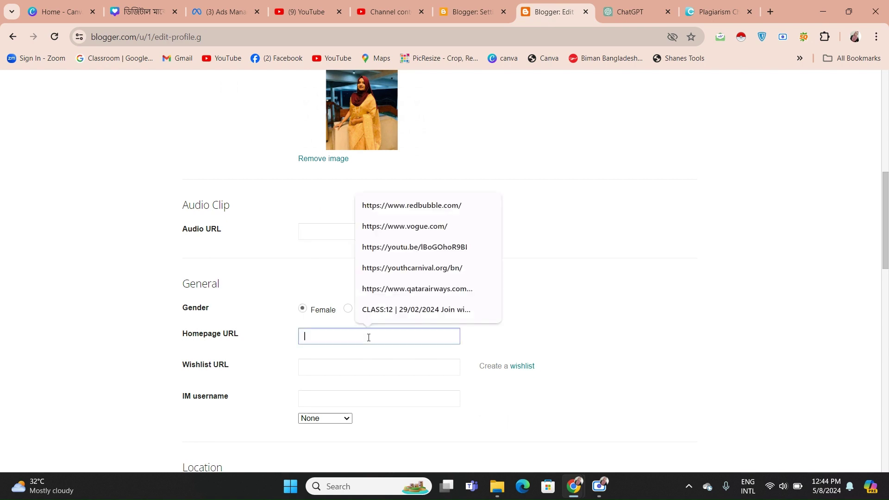
{"action": "left_click", "coordinate": [356, 370]}
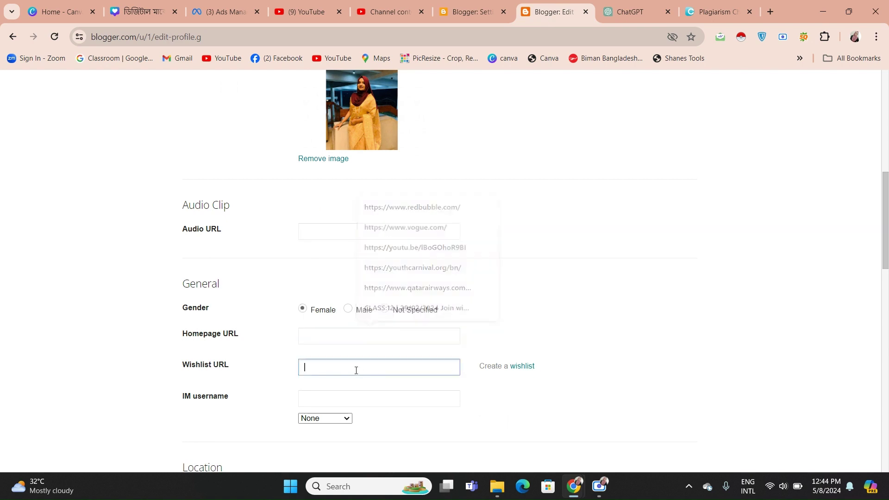
{"action": "left_click", "coordinate": [385, 336]}
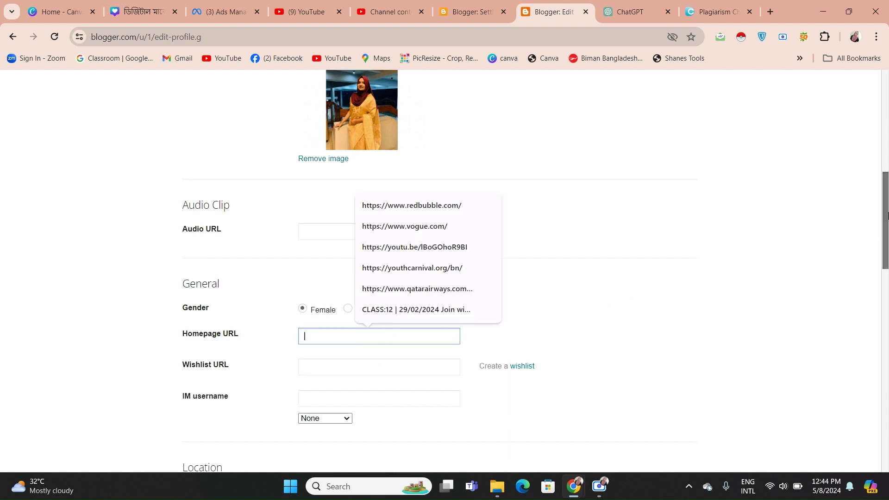
{"action": "scroll", "coordinate": [527, 335], "scroll_direction": "down", "scroll_amount": 2}
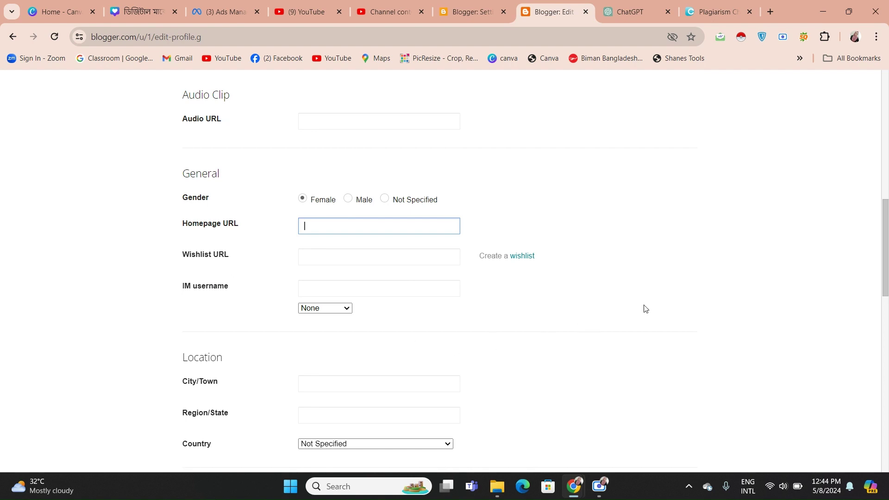
{"action": "scroll", "coordinate": [884, 246], "scroll_direction": "down", "scroll_amount": 3}
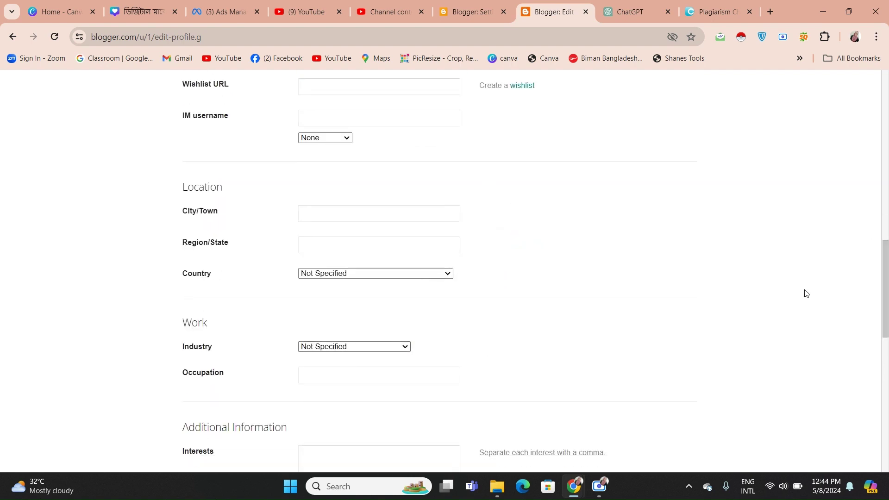
{"action": "left_click_drag", "start_coordinate": [884, 295], "coordinate": [885, 358]}
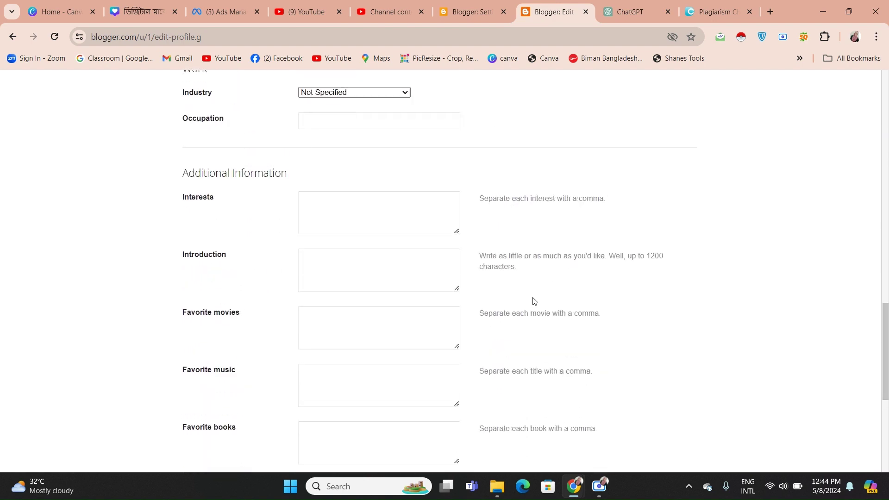
{"action": "left_click", "coordinate": [355, 207]}
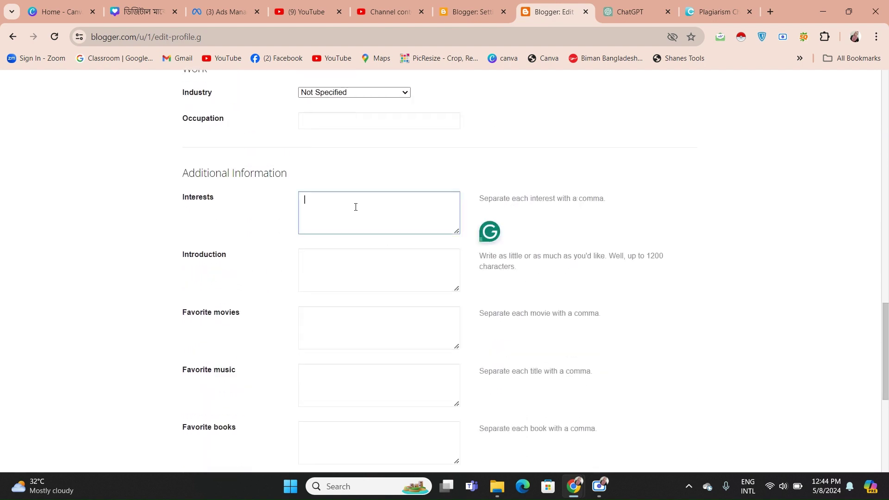
{"action": "left_click", "coordinate": [354, 265]}
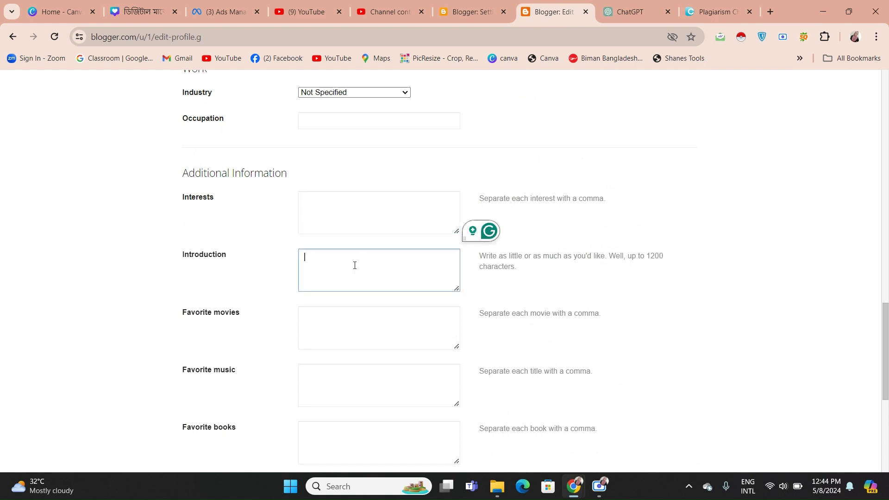
Fill in the profile's Interests with "Writting, Listening Musics, Blogging, Travelling".
{"action": "left_click", "coordinate": [469, 206]}
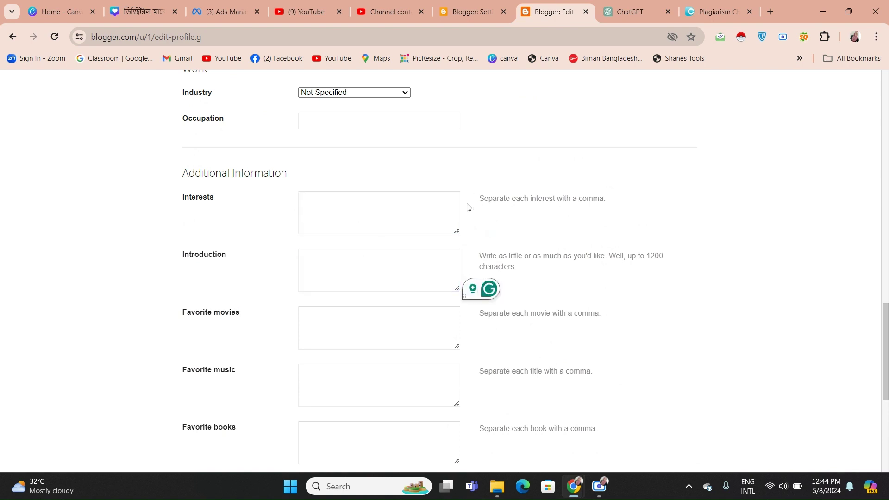
{"action": "left_click", "coordinate": [357, 221]}
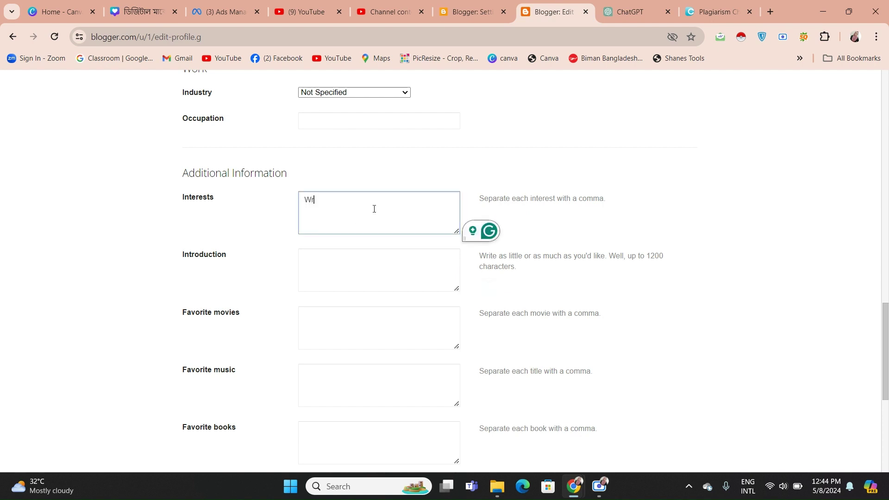
{"action": "type", "text": "Writting"}
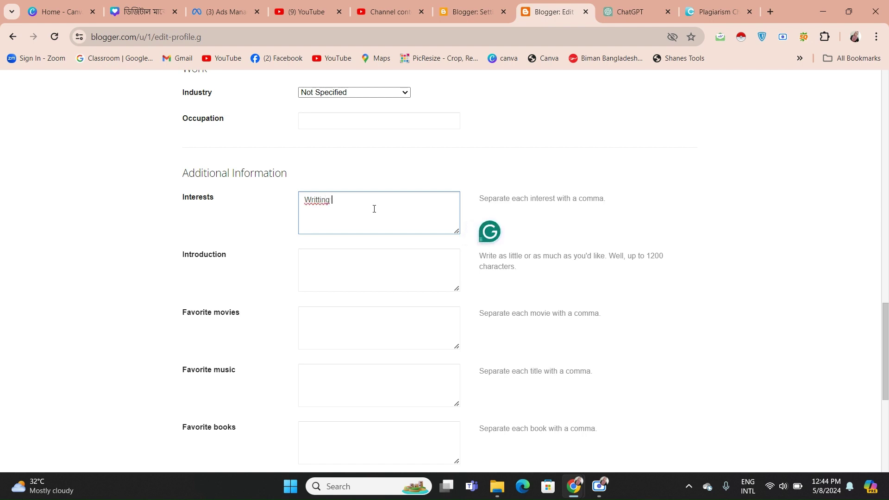
{"action": "key", "text": "BackSpace"}
{"action": "type", "text": ", "}
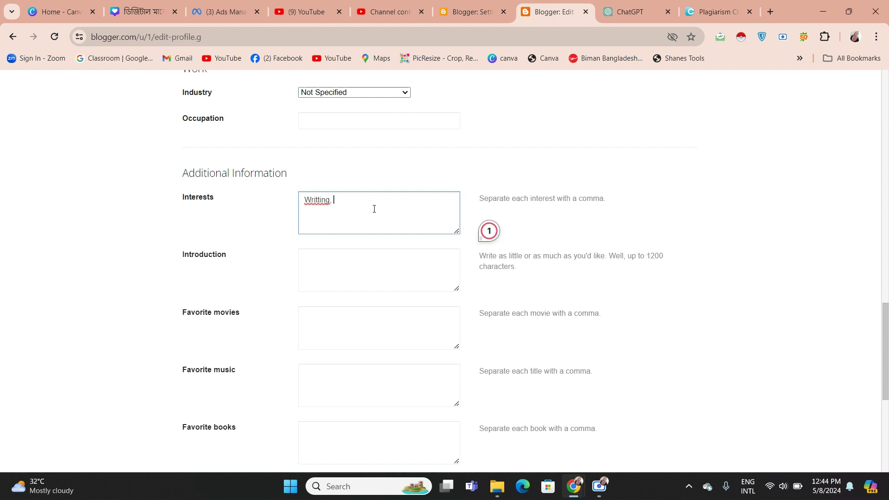
{"action": "type", "text": "Listening Musics, Blogging, Trav"}
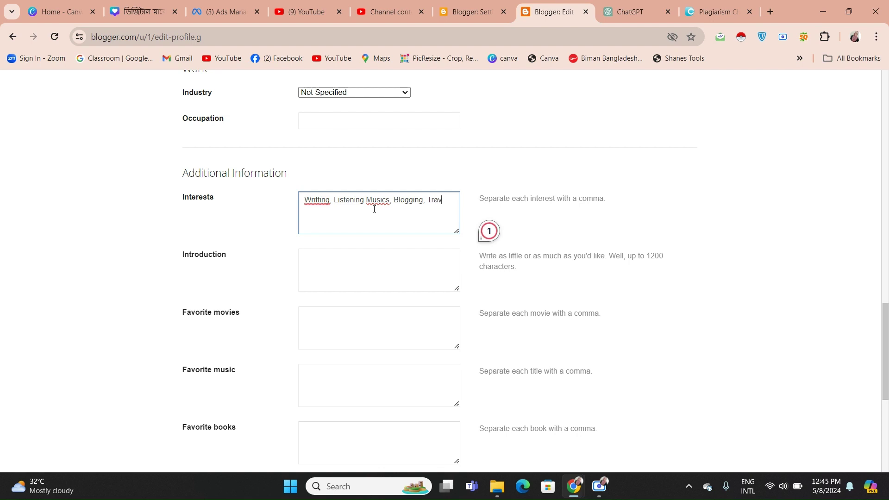
{"action": "type", "text": "elling"}
Switch to ChatGPT and ask it to suggest a self description mentioning skills in data entry, digital marketing, SEO expert and content writing.
{"action": "left_click", "coordinate": [377, 268]}
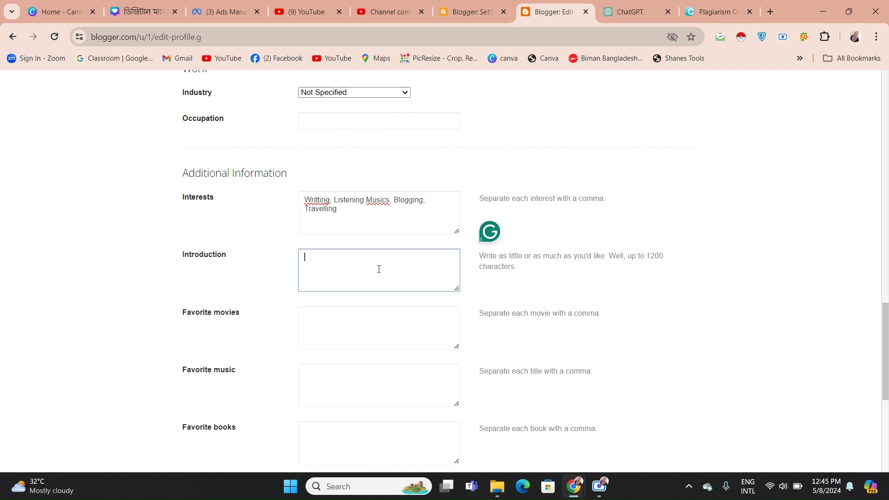
{"action": "left_click", "coordinate": [634, 11]}
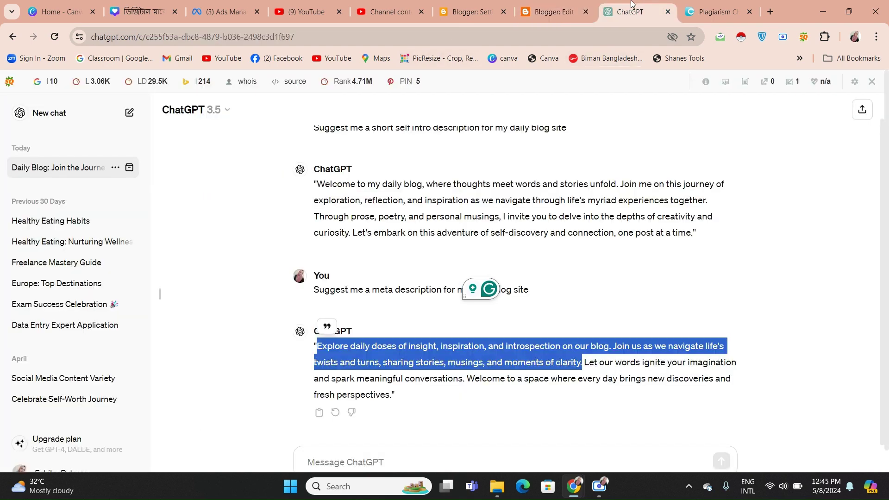
{"action": "type", "text": "con"}
{"action": "type", "text": "tent"}
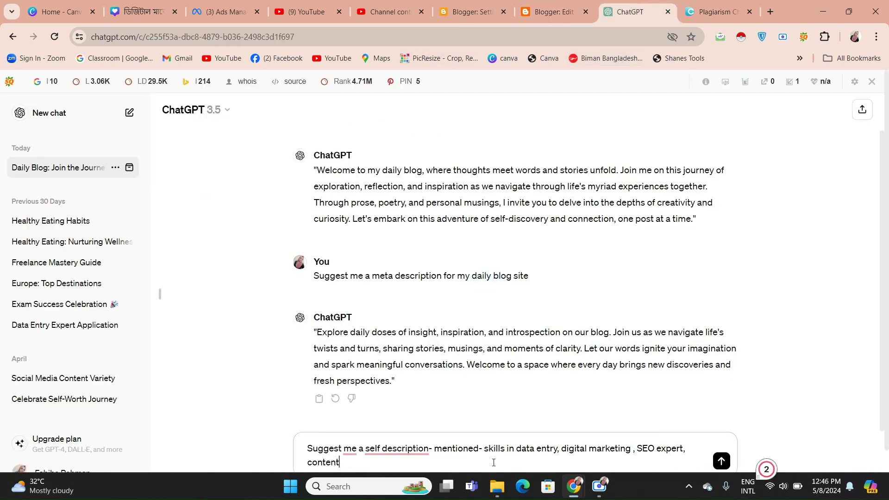
{"action": "type", "text": " writing"}
{"action": "key", "text": "Return"}
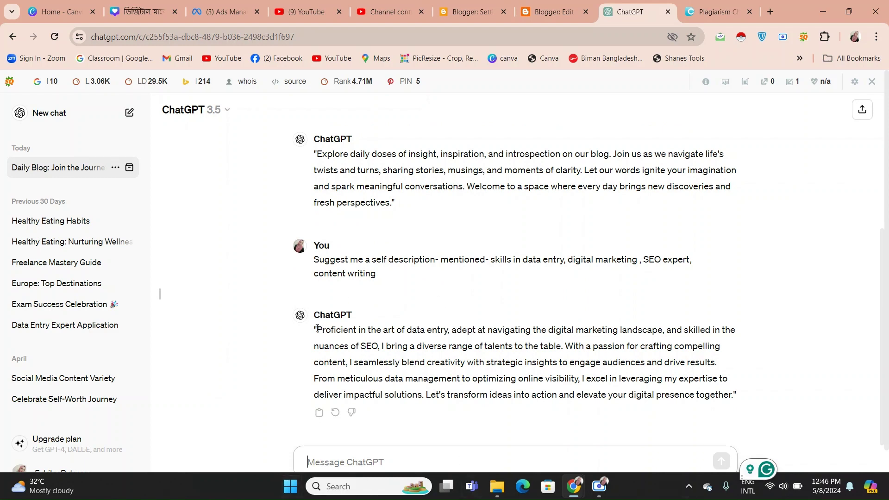
Copy ChatGPT's self description without the quotation marks into the Blogger profile's Introduction, ending with the complete word "together".
{"action": "left_click_drag", "start_coordinate": [317, 329], "coordinate": [730, 399]}
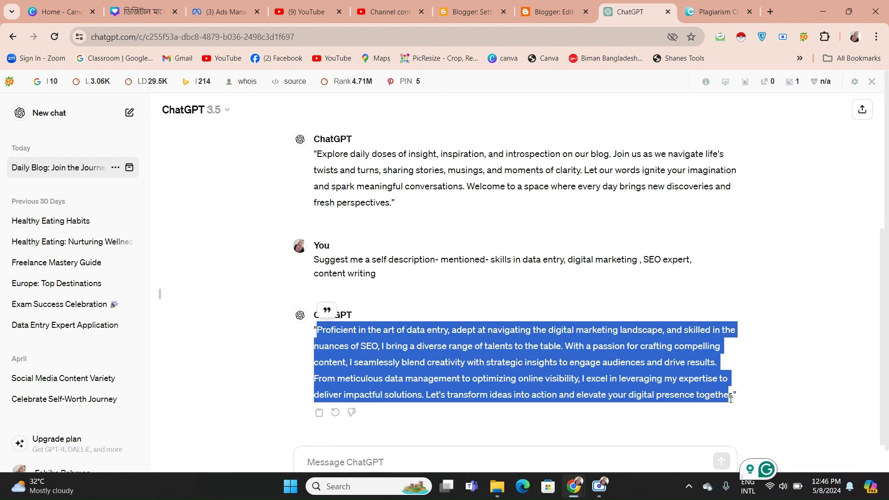
{"action": "left_click", "coordinate": [470, 4]}
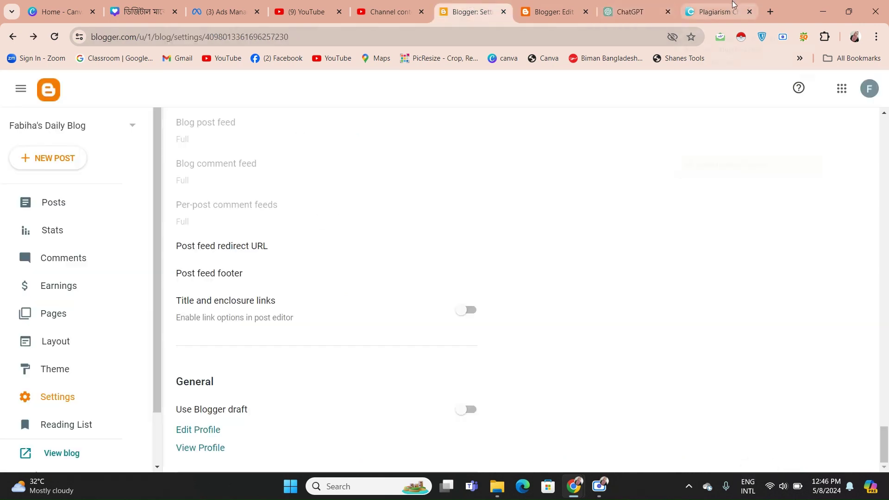
{"action": "left_click", "coordinate": [551, 12]}
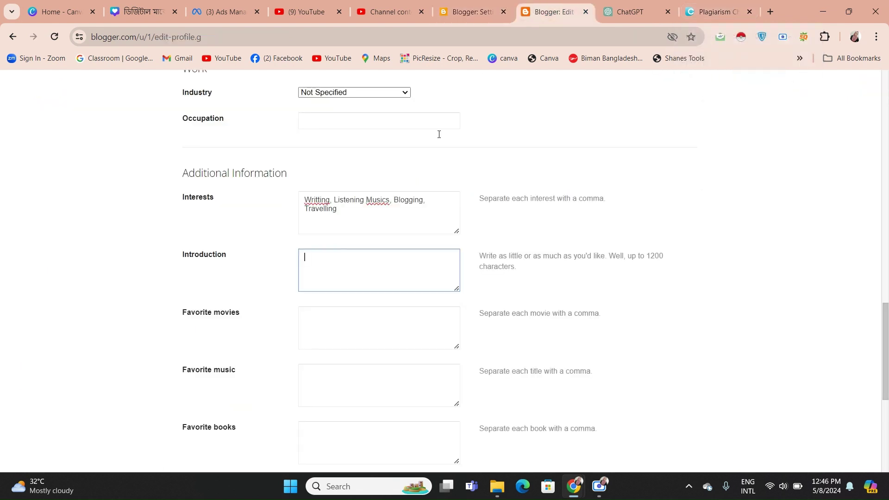
{"action": "key", "text": "ctrl+v"}
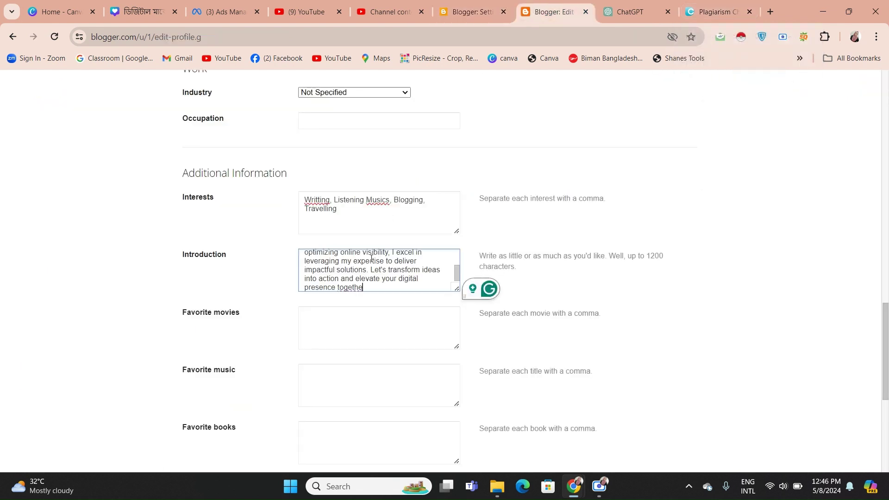
{"action": "type", "text": "r"}
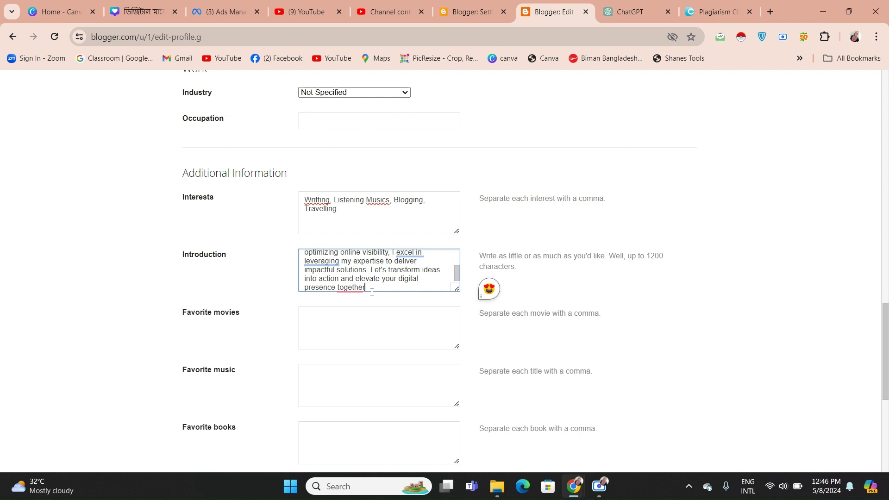
Review the Introduction text from its first line to its end.
{"action": "key", "text": "Up"}
{"action": "key", "text": "Up"}
{"action": "key", "text": "Up"}
{"action": "key", "text": "Up"}
{"action": "key", "text": "Up"}
{"action": "key", "text": "Up"}
{"action": "key", "text": "Up"}
{"action": "key", "text": "Up"}
{"action": "key", "text": "Up"}
{"action": "key", "text": "Up"}
{"action": "key", "text": "Up"}
{"action": "key", "text": "Up"}
{"action": "key", "text": "Up"}
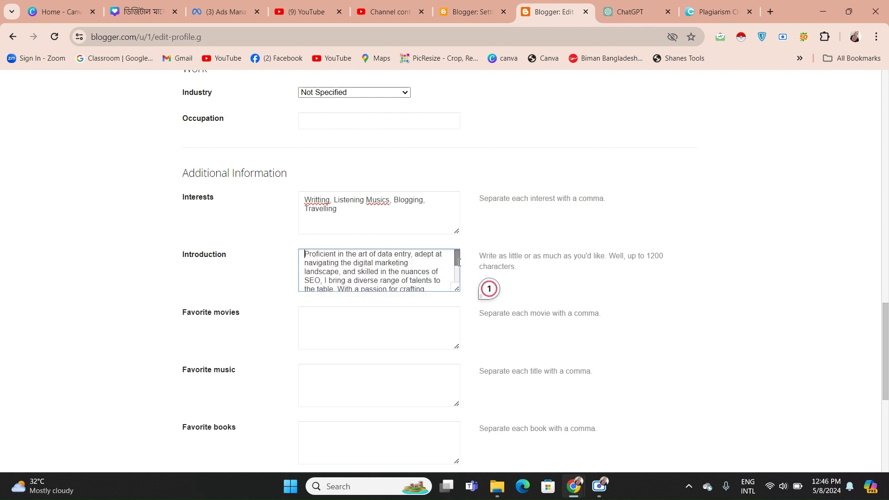
{"action": "left_click_drag", "start_coordinate": [458, 261], "coordinate": [462, 290]}
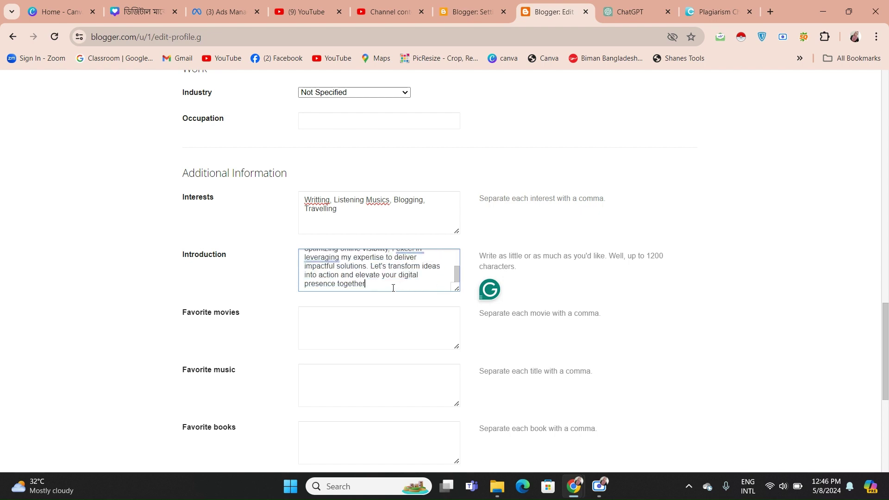
Examine the optional profile fields for favorite movies, music and books and the random question.
{"action": "left_click", "coordinate": [354, 328]}
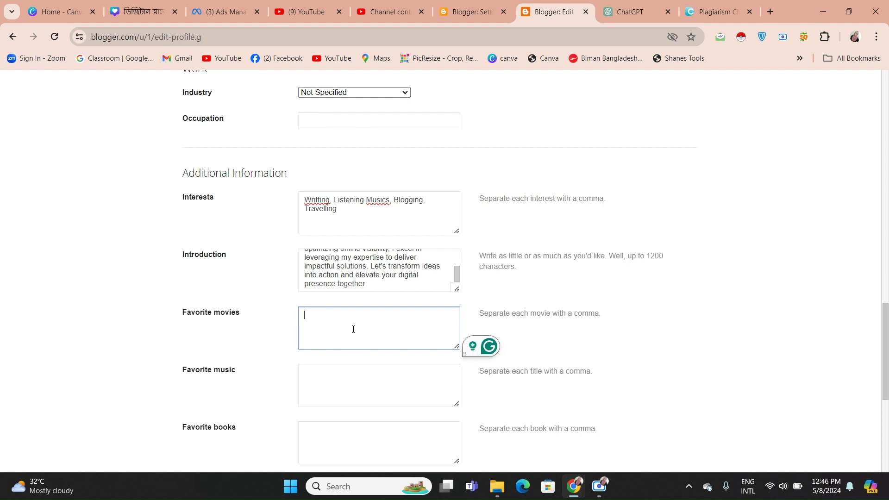
{"action": "left_click", "coordinate": [327, 395]}
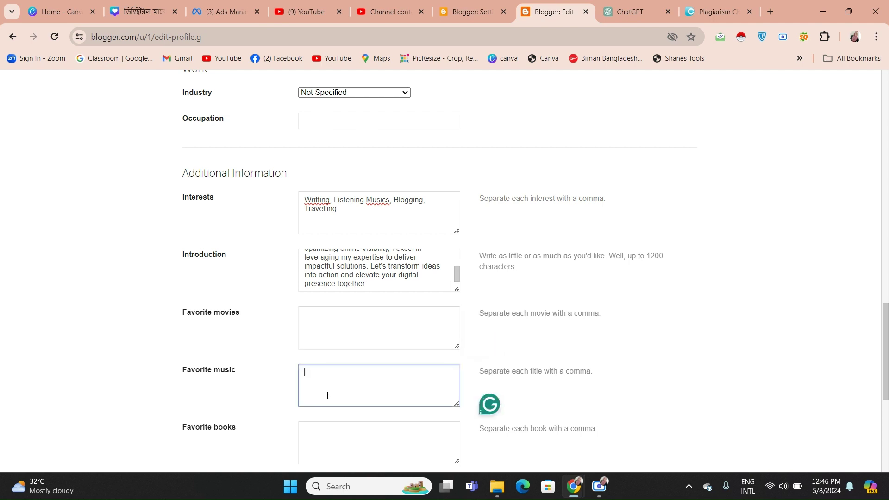
{"action": "left_click_drag", "start_coordinate": [887, 327], "coordinate": [887, 347]}
{"action": "left_click", "coordinate": [401, 255]}
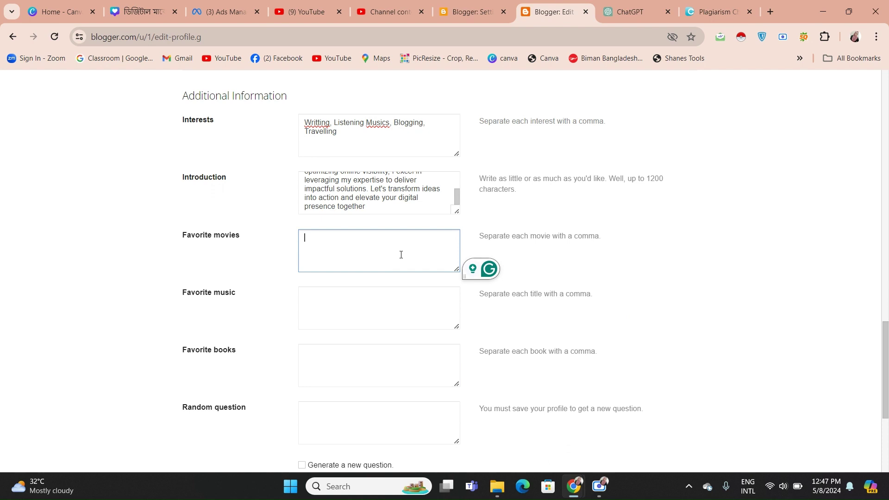
{"action": "left_click", "coordinate": [410, 307]}
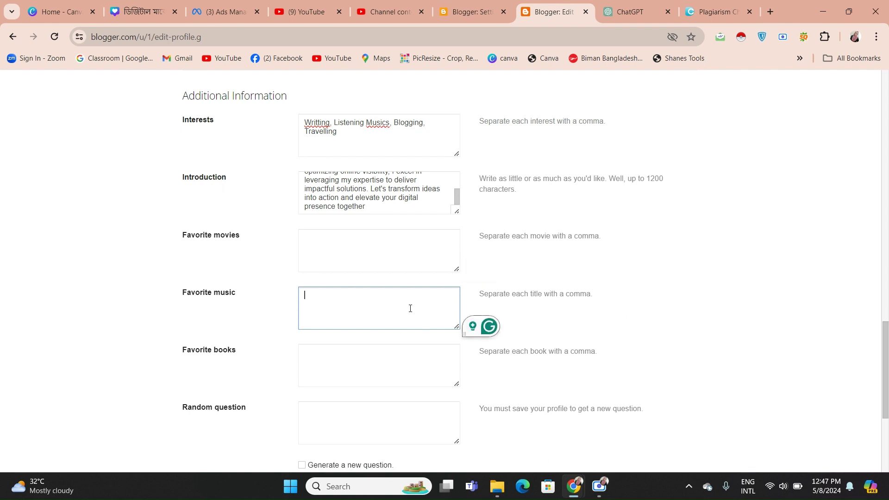
{"action": "left_click", "coordinate": [389, 375]}
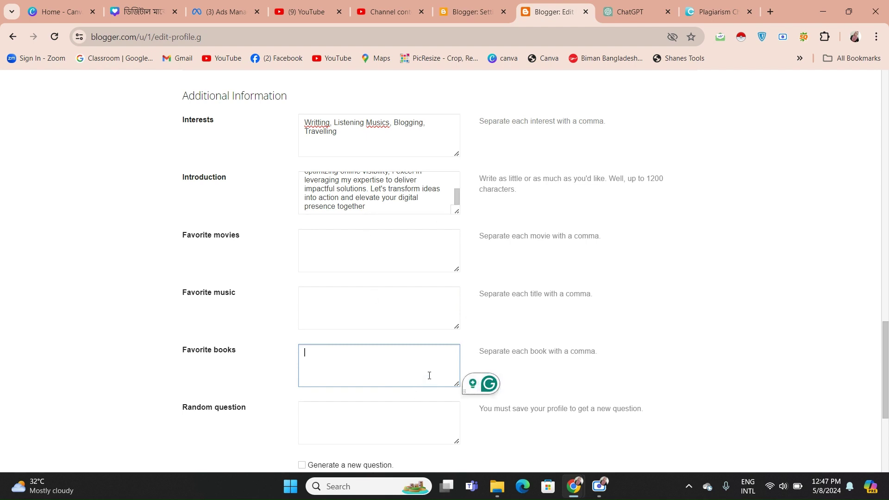
{"action": "left_click", "coordinate": [419, 417]}
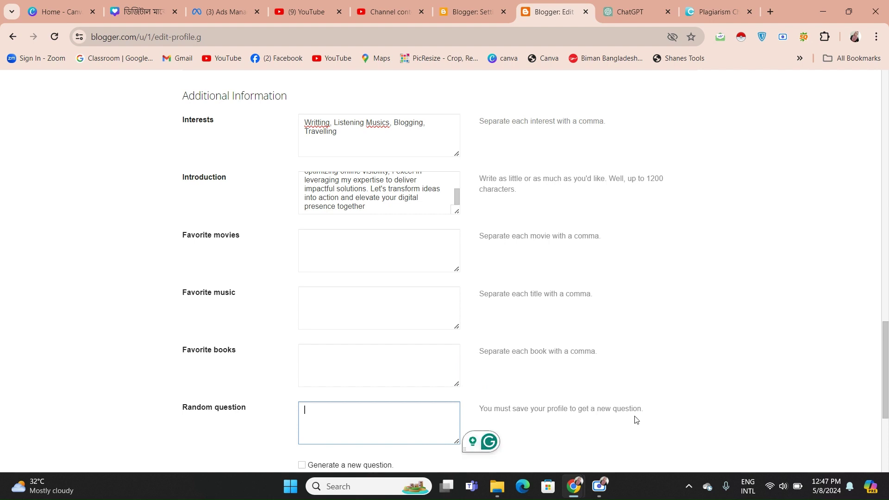
{"action": "scroll", "coordinate": [885, 332], "scroll_direction": "down", "scroll_amount": 3}
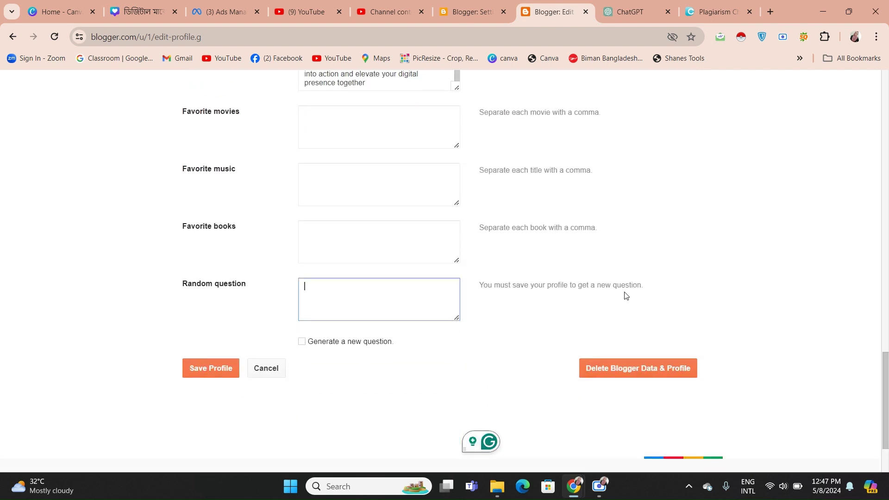
{"action": "left_click", "coordinate": [356, 287]}
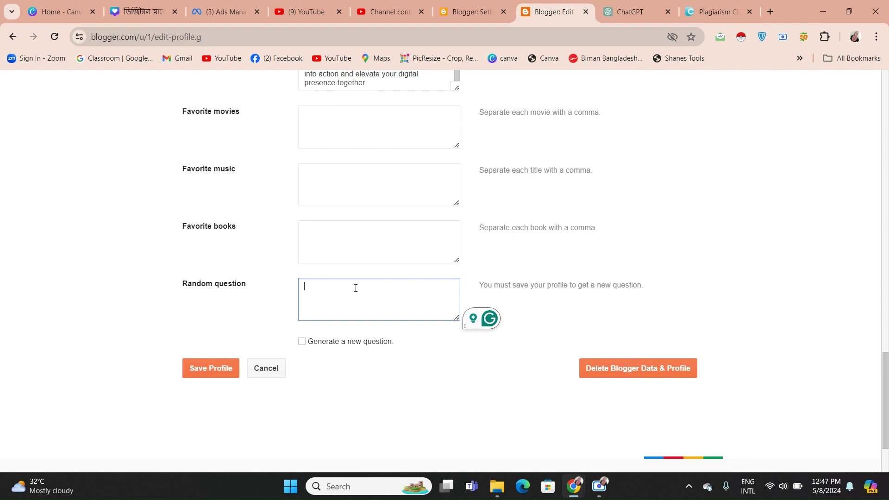
{"action": "left_click", "coordinate": [382, 108]}
{"action": "left_click", "coordinate": [363, 163]}
{"action": "left_click", "coordinate": [363, 168]}
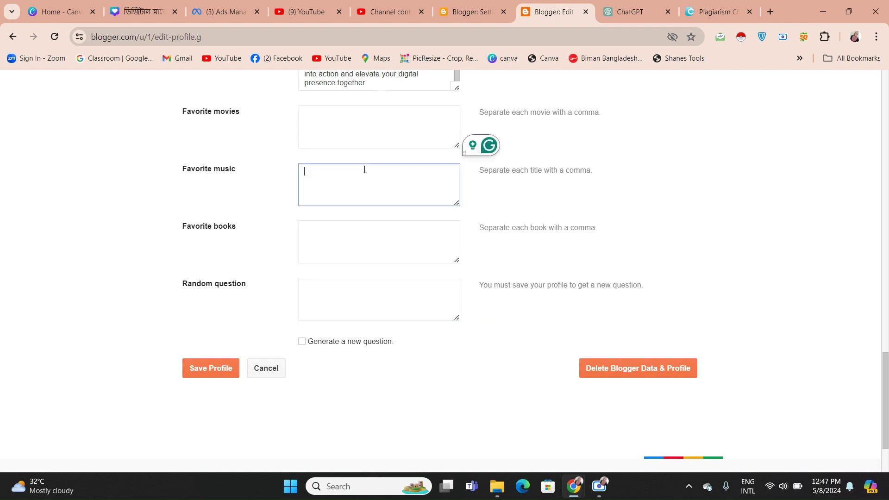
{"action": "left_click", "coordinate": [357, 239]}
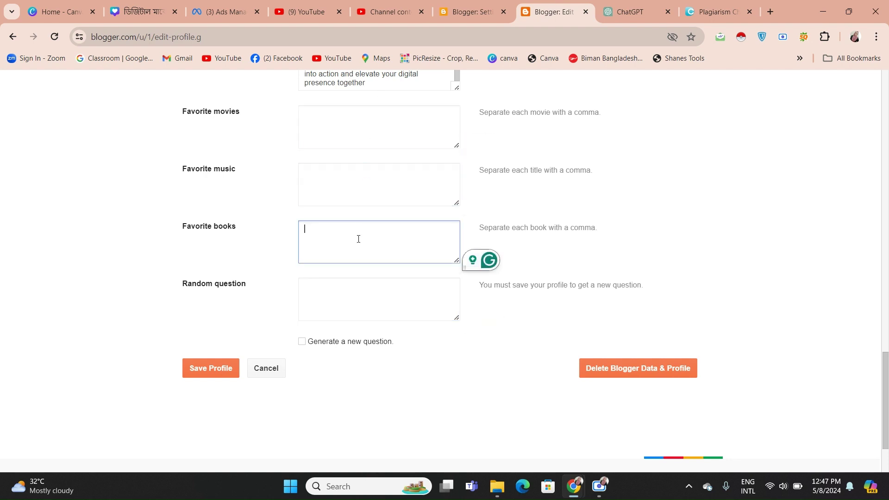
{"action": "left_click", "coordinate": [365, 288]}
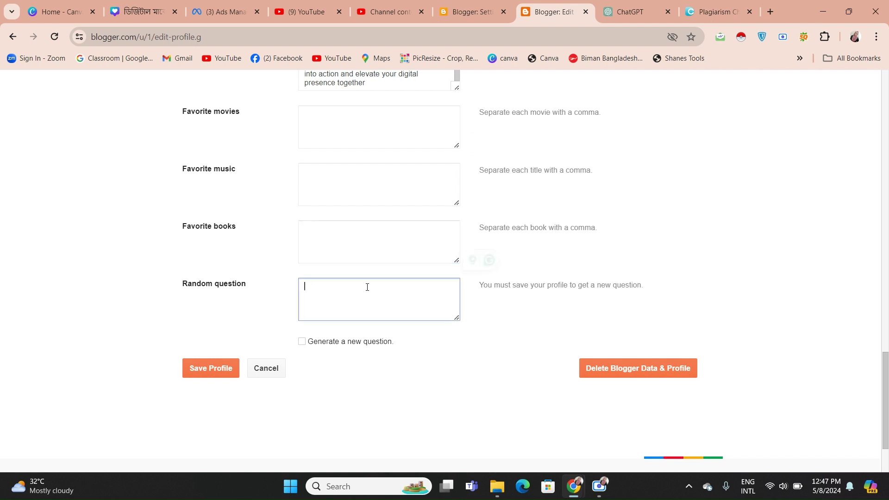
{"action": "left_click", "coordinate": [401, 131]}
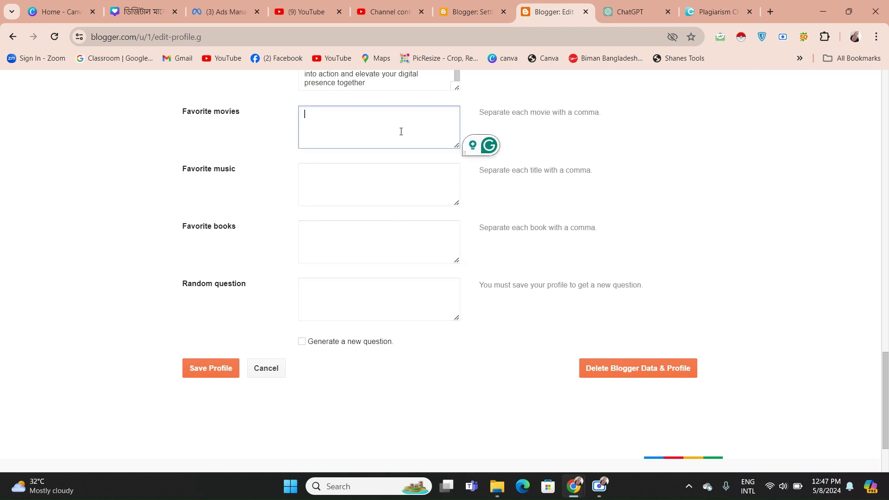
{"action": "left_click", "coordinate": [415, 252]}
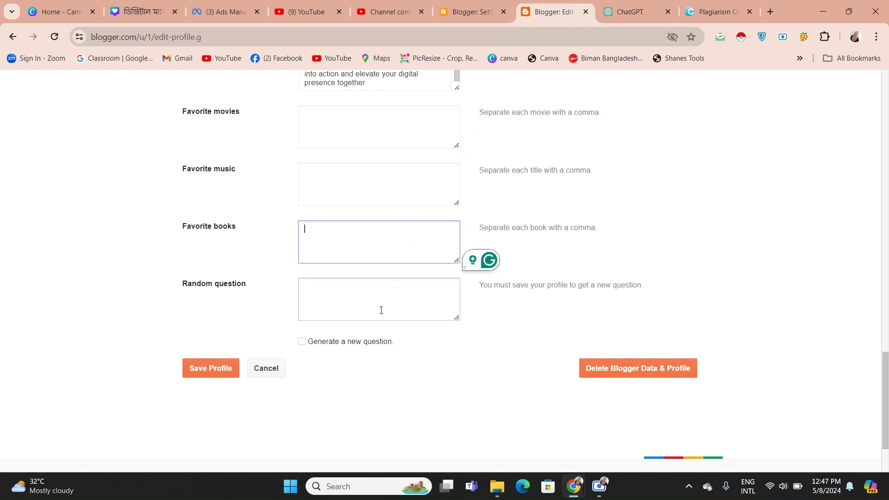
{"action": "left_click", "coordinate": [372, 134]}
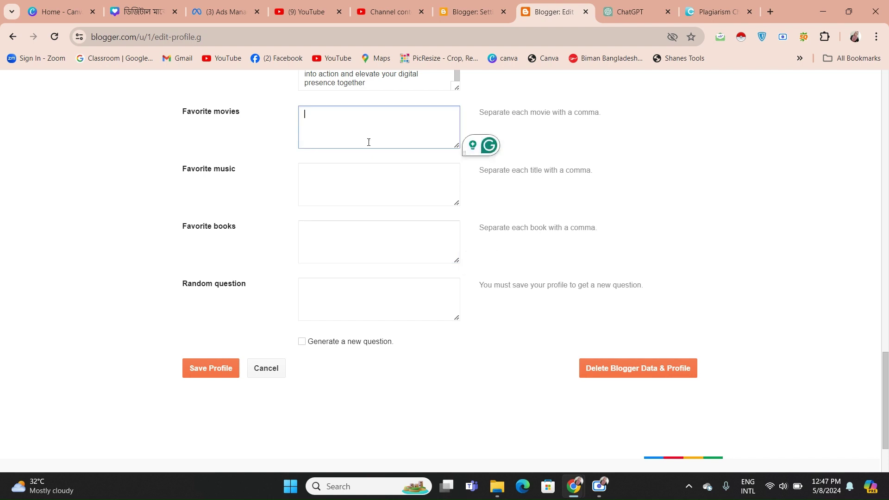
{"action": "left_click", "coordinate": [352, 176]}
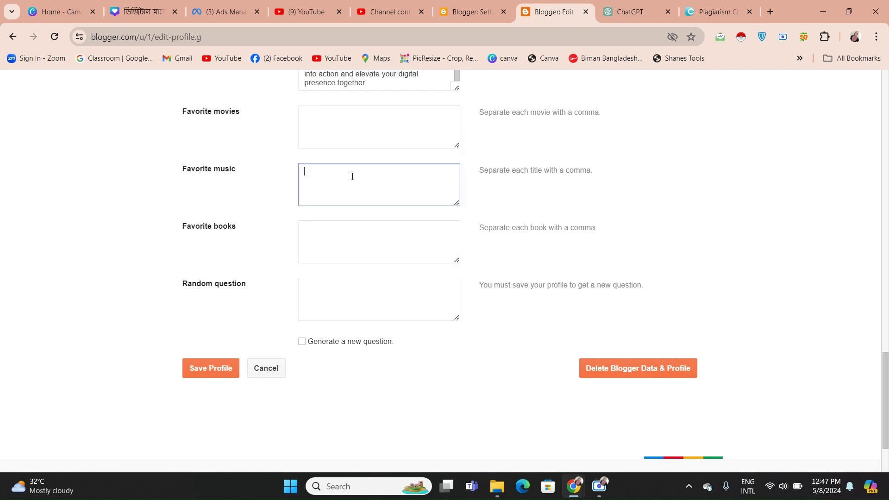
{"action": "left_click", "coordinate": [333, 254]}
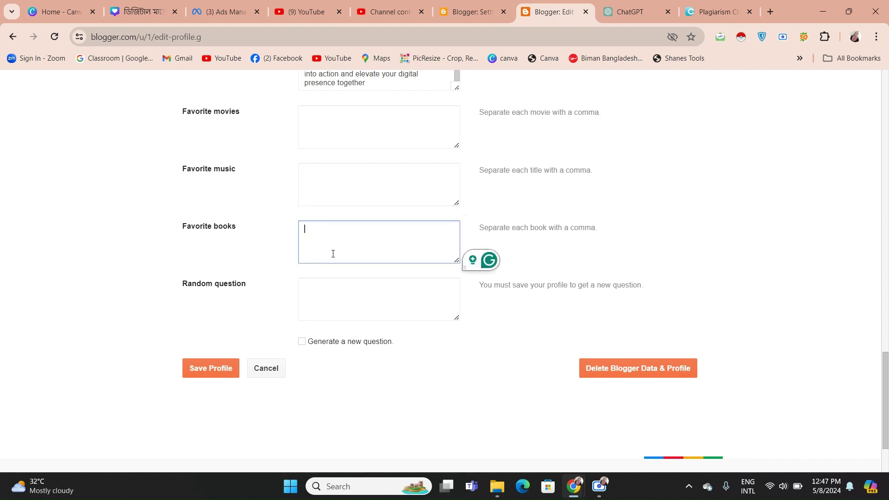
{"action": "left_click", "coordinate": [326, 293]}
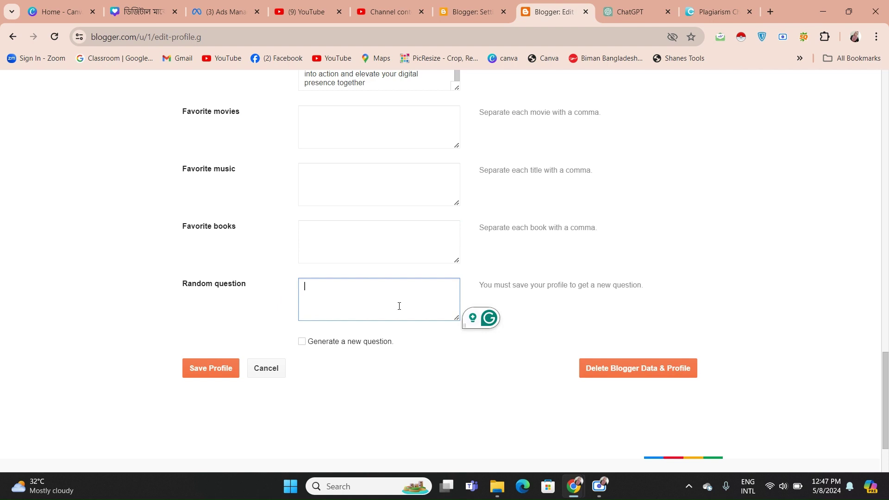
Save the user profile and view the updated profile page.
{"action": "left_click", "coordinate": [213, 373]}
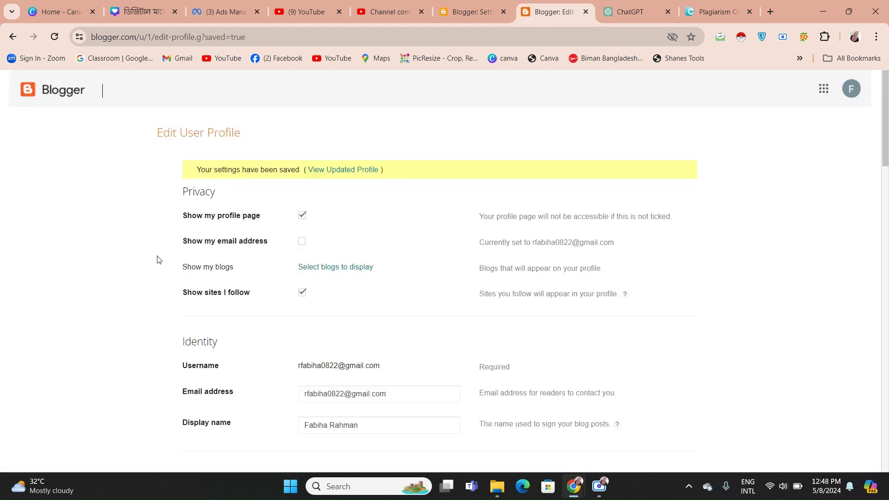
{"action": "left_click", "coordinate": [345, 170]}
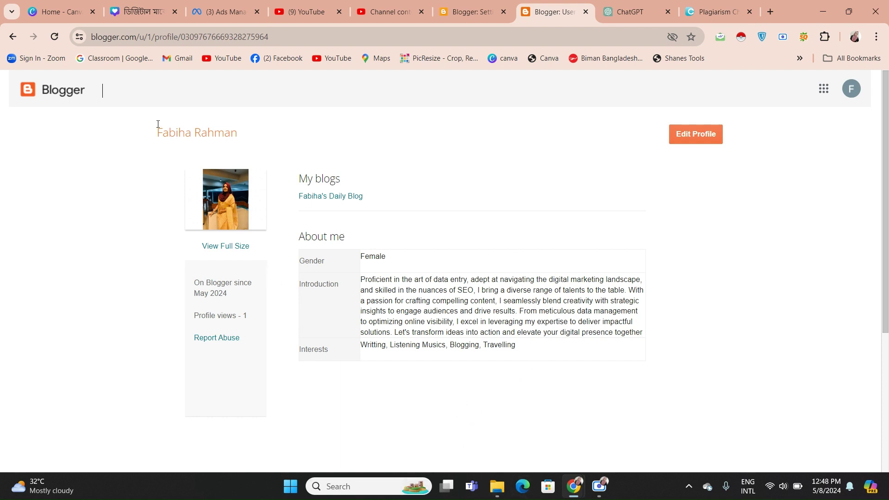
Close the extra Blogger profile tab and return to the tab with the blog's settings.
{"action": "left_click", "coordinate": [86, 97]}
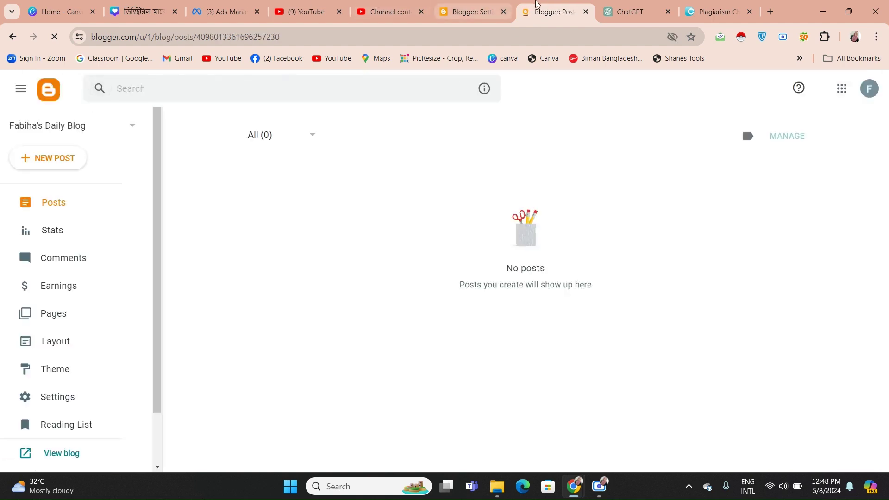
{"action": "left_click", "coordinate": [587, 13]}
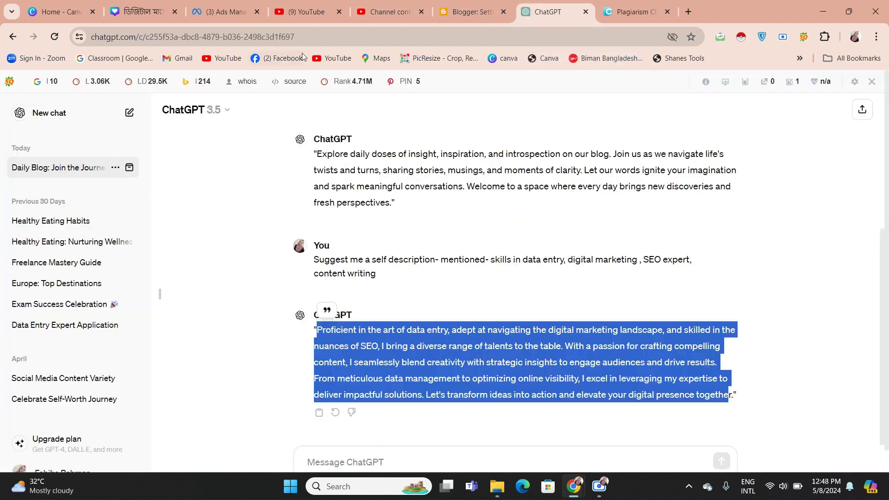
{"action": "left_click", "coordinate": [469, 3]}
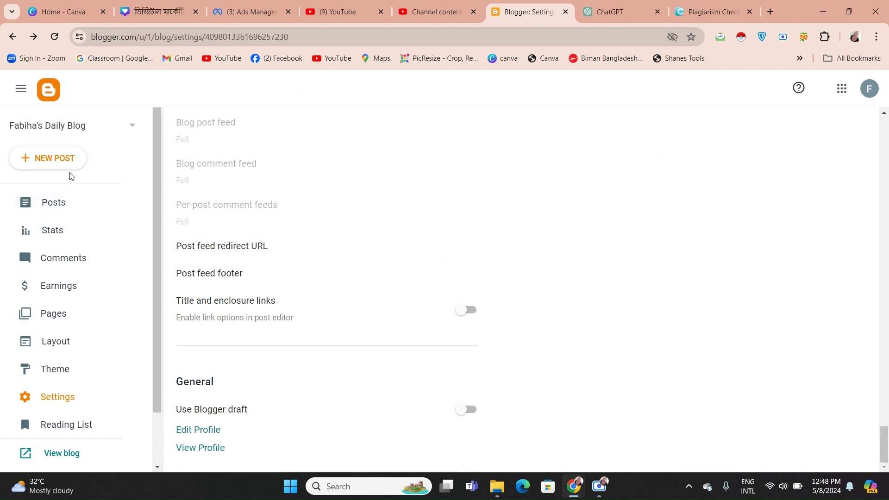
Start a new post from the blog's Posts list and place the cursor in its empty title.
{"action": "left_click", "coordinate": [66, 196]}
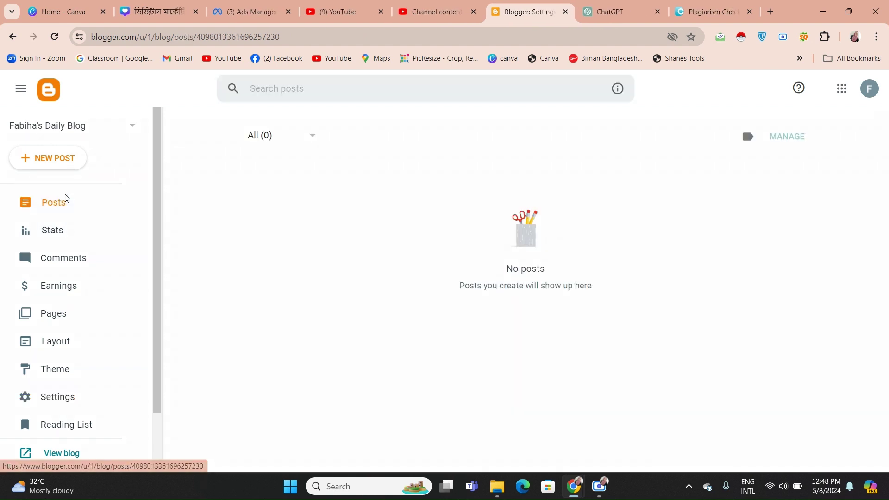
{"action": "left_click", "coordinate": [55, 161]}
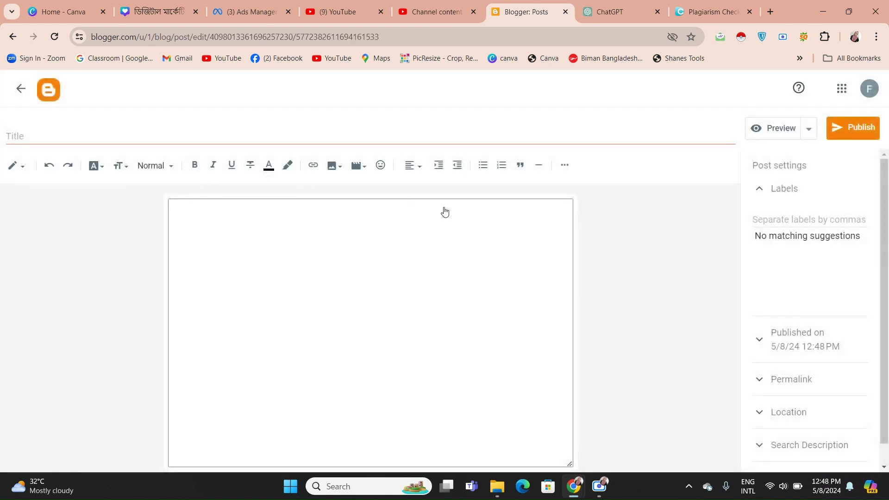
{"action": "left_click", "coordinate": [187, 137]}
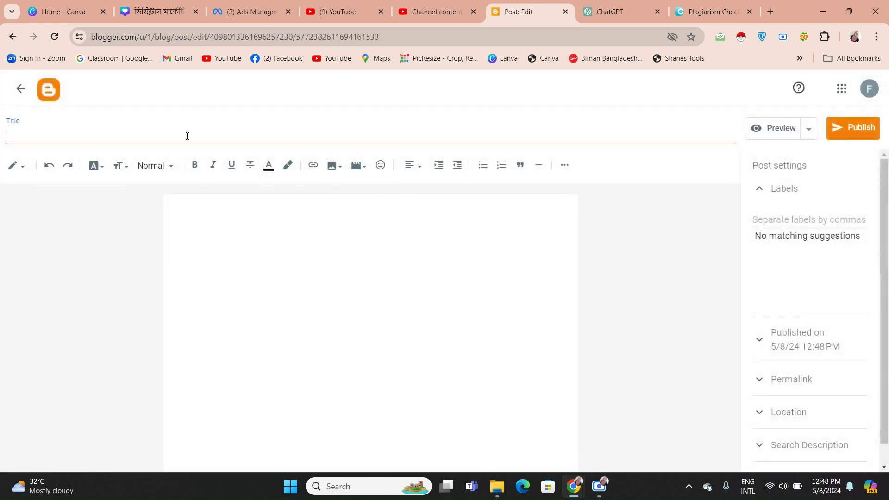
{"action": "left_click", "coordinate": [235, 241]}
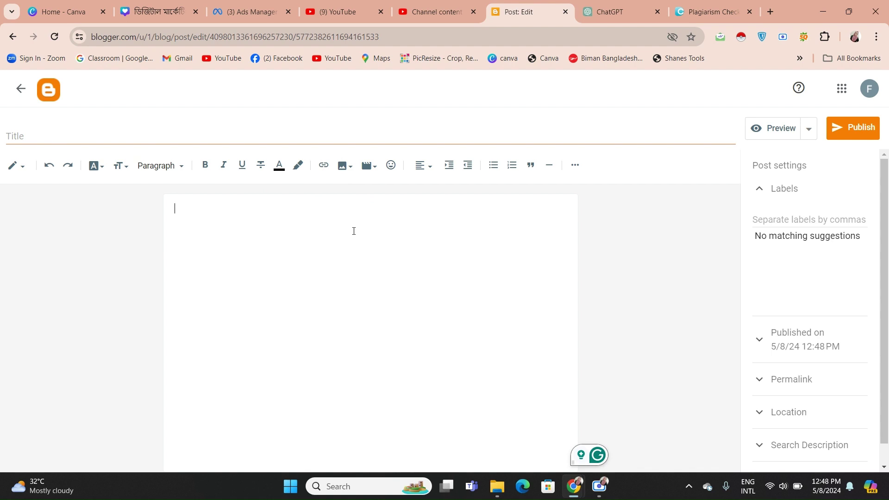
{"action": "left_click", "coordinate": [308, 132]}
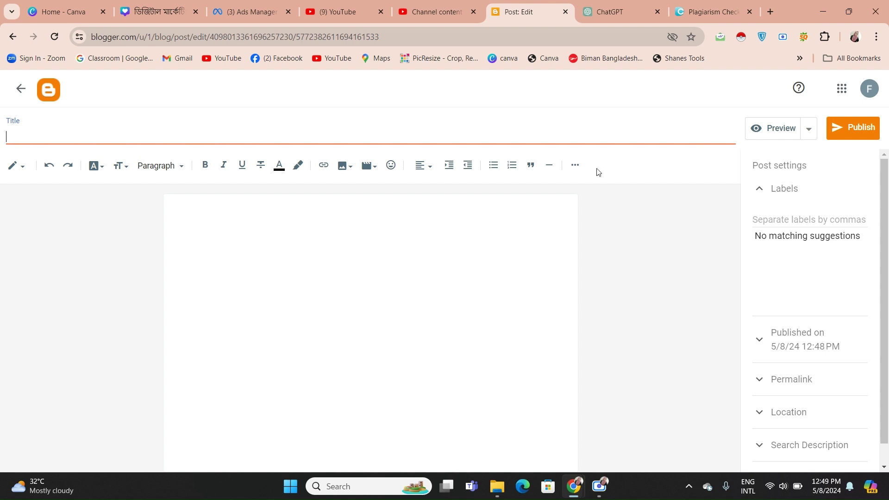
Close the ChatGPT tab and open Grammarly's article writer at grammarly.com/article-writer in a new tab.
{"action": "left_click", "coordinate": [771, 10]}
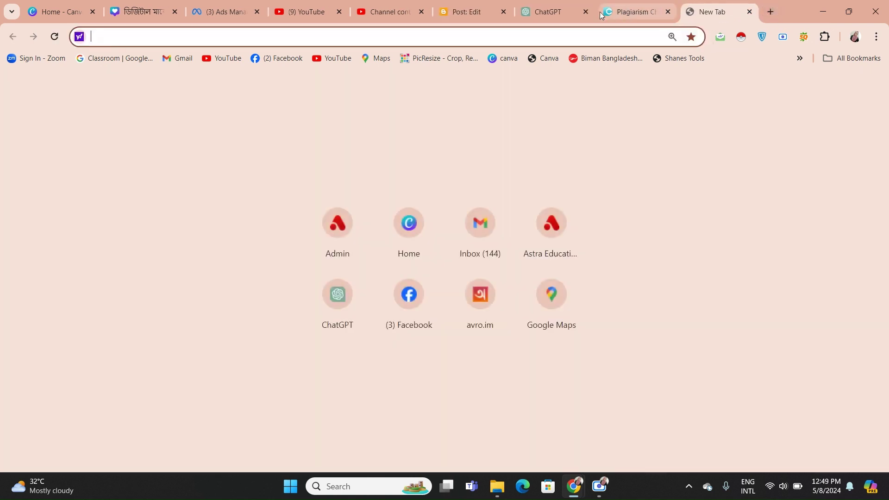
{"action": "left_click", "coordinate": [585, 11]}
{"action": "type", "text": "grammarly.com/article-writer"}
{"action": "key", "text": "Return"}
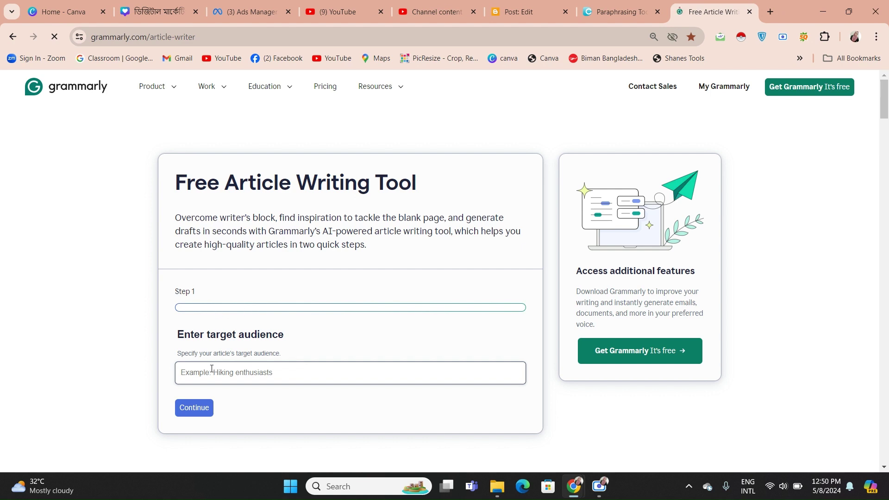
Enter "Tourists" as the article's target audience.
{"action": "left_click", "coordinate": [211, 368]}
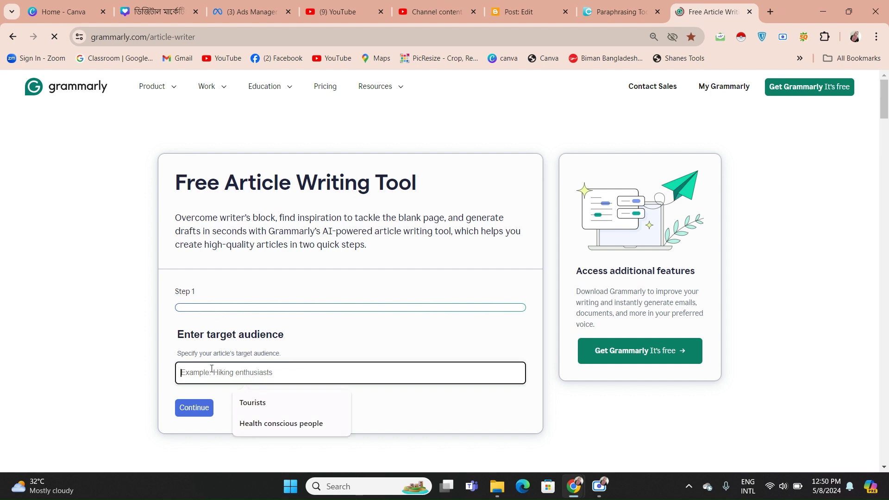
{"action": "type", "text": "tou"}
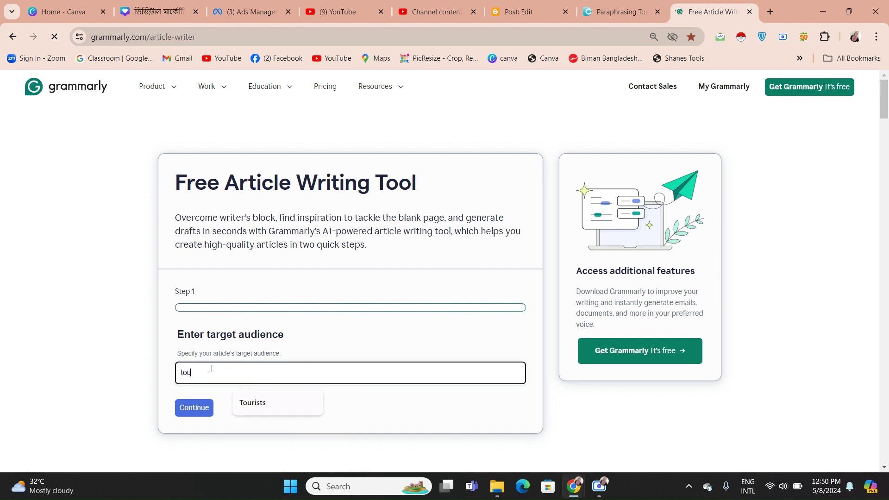
{"action": "type", "text": "rists"}
{"action": "left_click_drag", "start_coordinate": [211, 373], "coordinate": [180, 373]}
{"action": "left_click", "coordinate": [213, 371]}
{"action": "key", "text": "BackSpace"}
{"action": "key", "text": "BackSpace"}
{"action": "key", "text": "BackSpace"}
{"action": "key", "text": "BackSpace"}
{"action": "key", "text": "BackSpace"}
{"action": "key", "text": "BackSpace"}
{"action": "key", "text": "BackSpace"}
{"action": "key", "text": "BackSpace"}
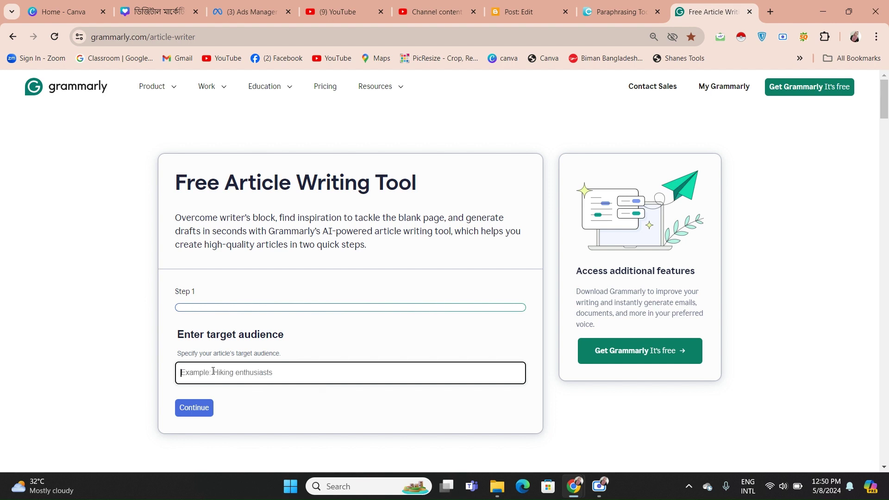
{"action": "type", "text": "Tourist"}
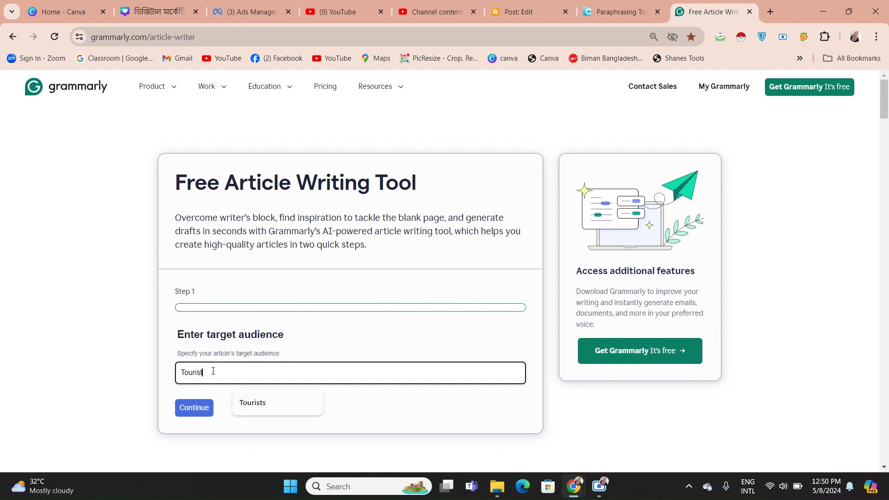
{"action": "type", "text": "s"}
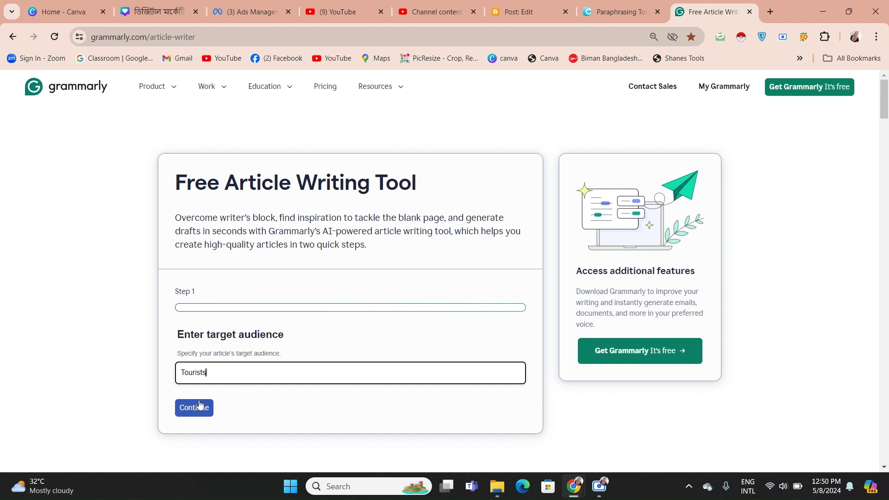
Set the article's target audience to "Travel lovers" and continue to the article details.
{"action": "left_click", "coordinate": [212, 378]}
{"action": "key", "text": "BackSpace"}
{"action": "key", "text": "BackSpace"}
{"action": "key", "text": "BackSpace"}
{"action": "key", "text": "BackSpace"}
{"action": "key", "text": "BackSpace"}
{"action": "key", "text": "BackSpace"}
{"action": "key", "text": "BackSpace"}
{"action": "key", "text": "BackSpace"}
{"action": "type", "text": "Travel lovers"}
{"action": "left_click", "coordinate": [201, 405]}
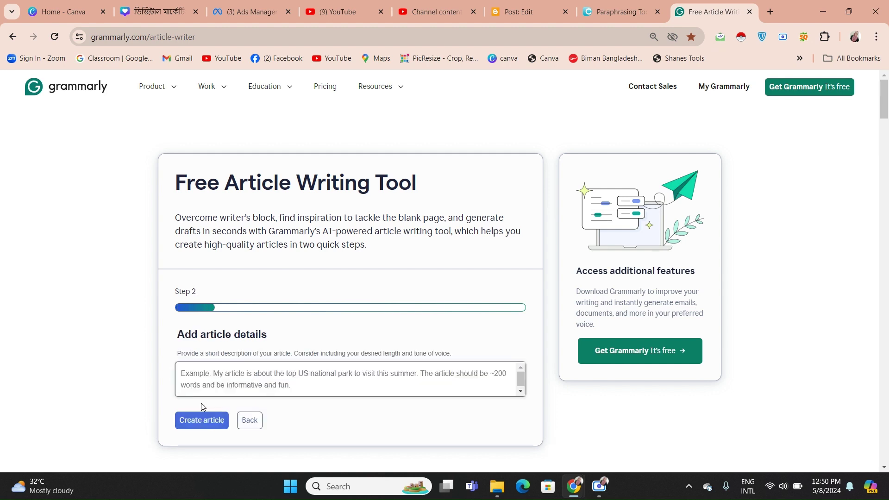
Describe the article as "My article is about Beautiful tourists places in Bangladesh with explainations" and generate it.
{"action": "left_click", "coordinate": [234, 378]}
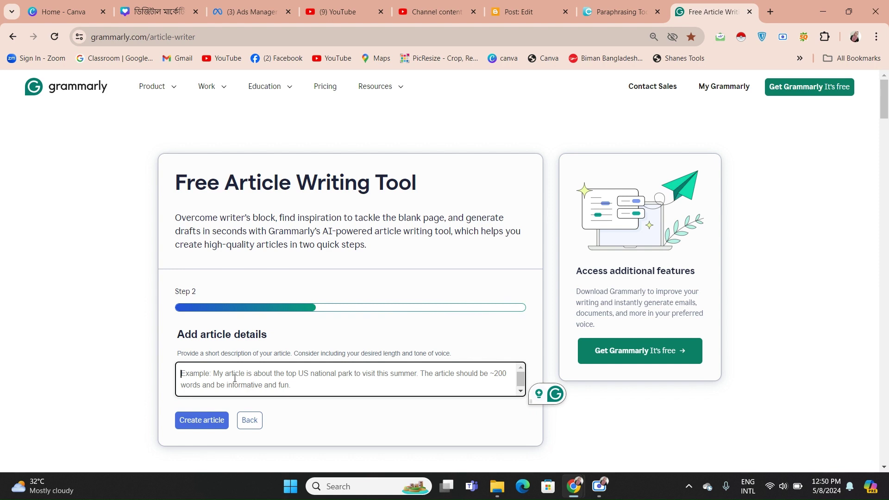
{"action": "type", "text": "My arti"}
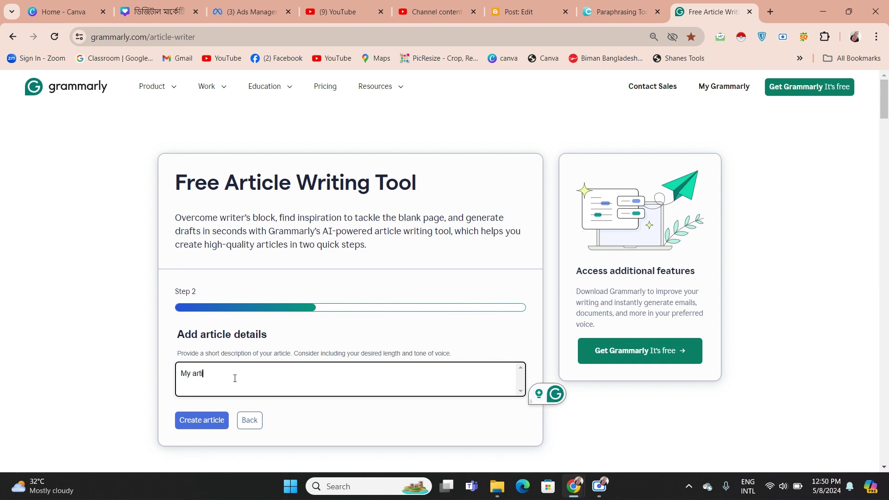
{"action": "type", "text": "cle "}
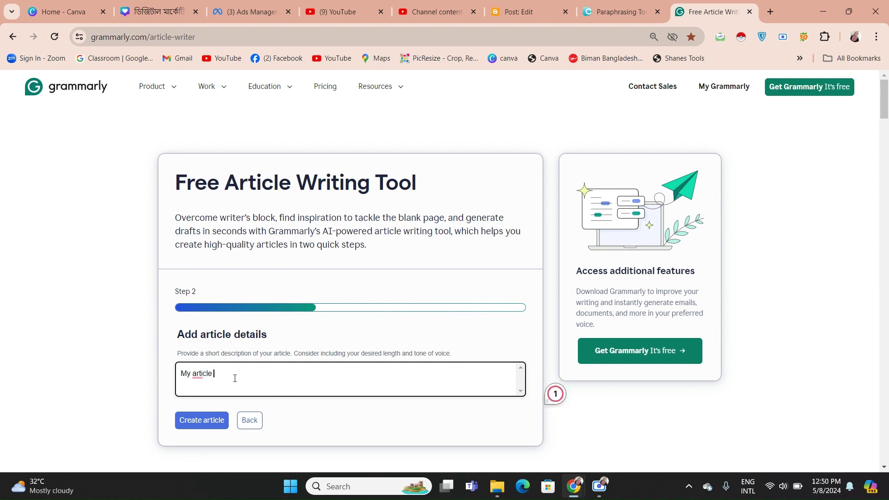
{"action": "type", "text": "is abo"}
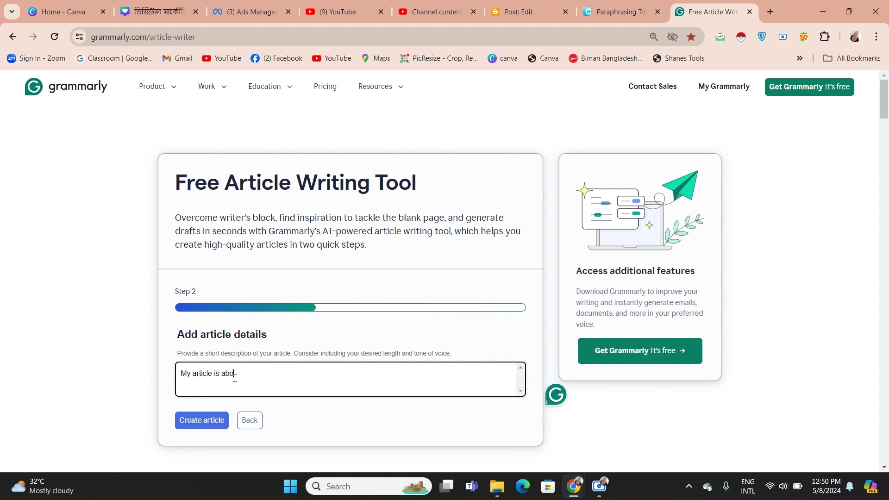
{"action": "type", "text": "ut Beautiful tourists places in Banglades"}
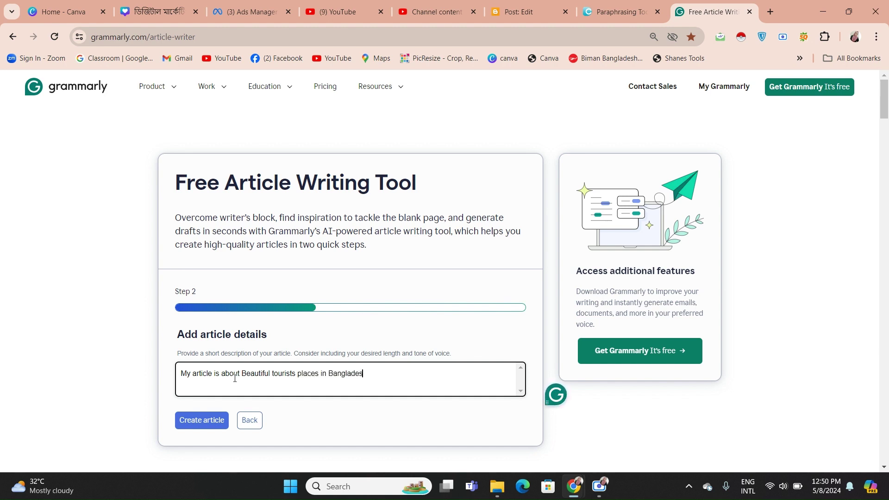
{"action": "type", "text": "h with explainations"}
{"action": "left_click", "coordinate": [195, 421]}
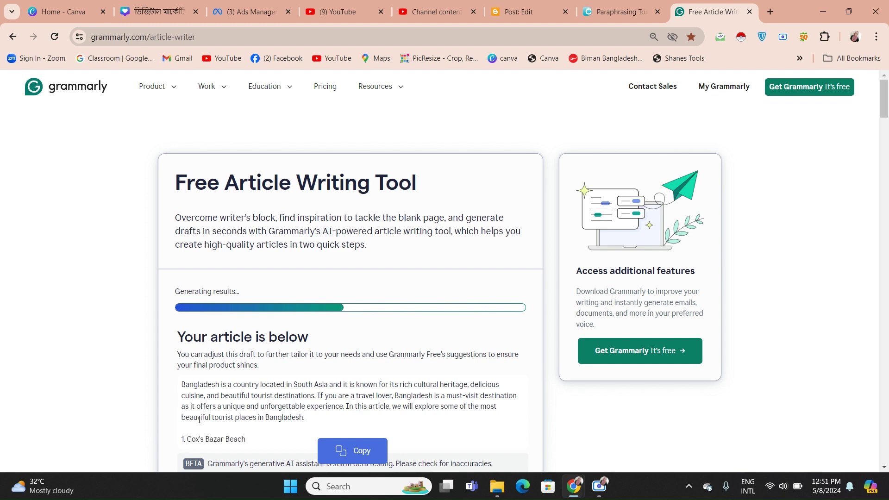
Copy the full generated article about Bangladesh's tourist places to the clipboard.
{"action": "left_click_drag", "start_coordinate": [886, 110], "coordinate": [882, 133]}
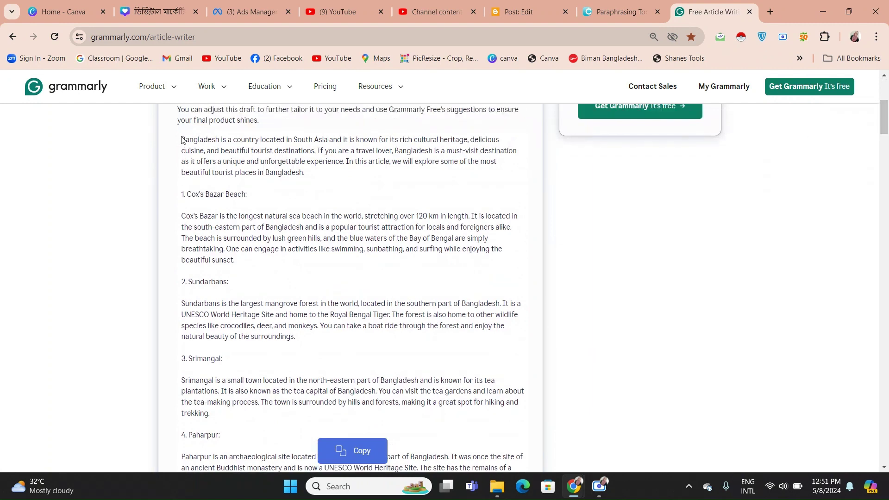
{"action": "left_click_drag", "start_coordinate": [183, 141], "coordinate": [248, 450]}
{"action": "left_click", "coordinate": [350, 453]}
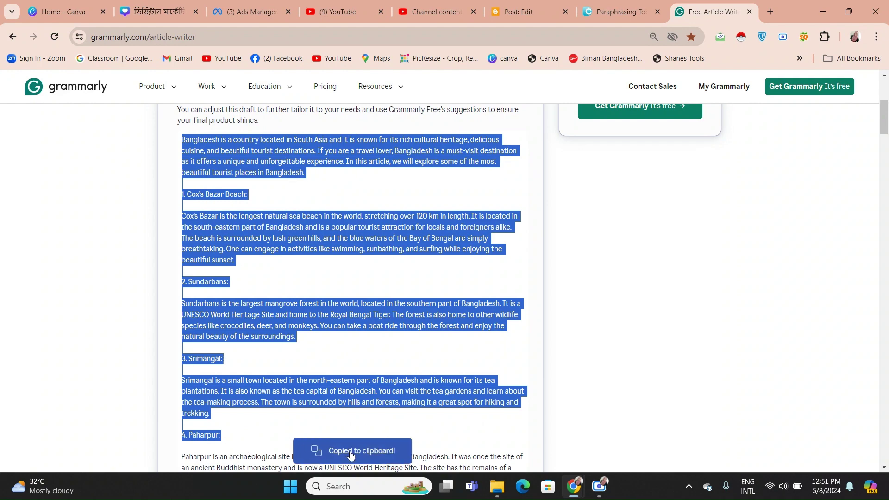
{"action": "left_click", "coordinate": [490, 346]}
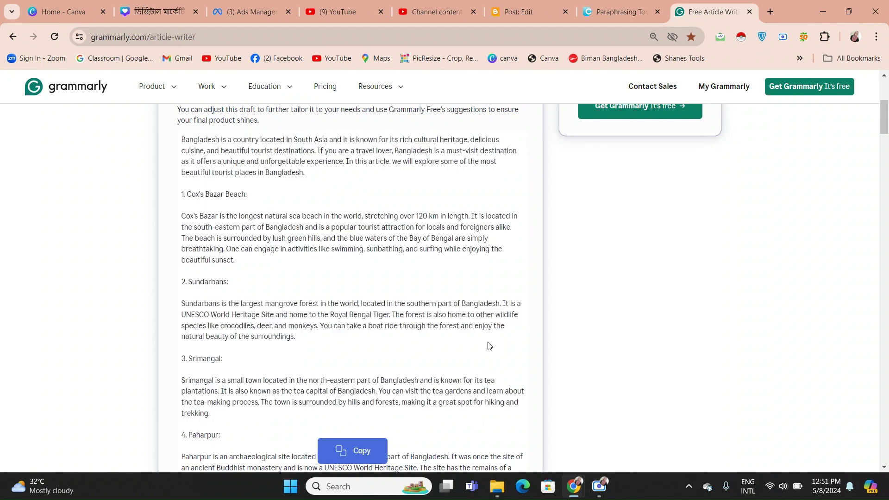
Switch to Dupli Checker's Plagiarism Checker and paste the copied article as the text to check.
{"action": "left_click", "coordinate": [611, 11]}
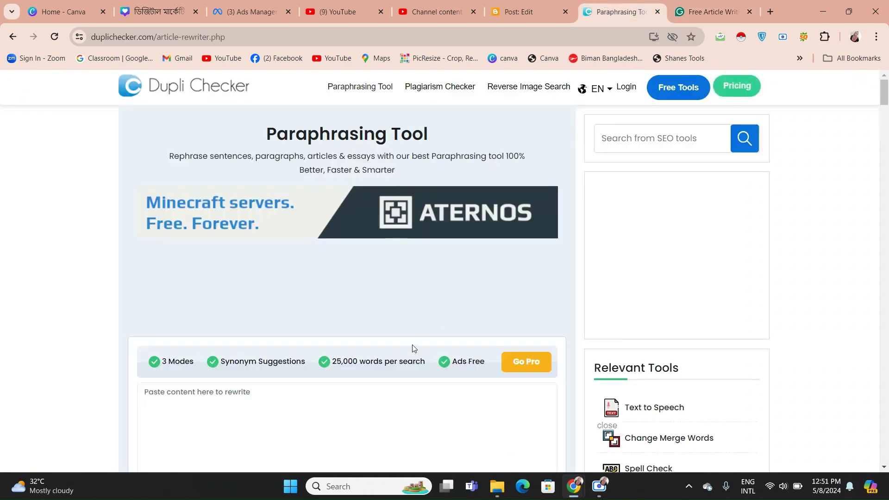
{"action": "left_click", "coordinate": [442, 86]}
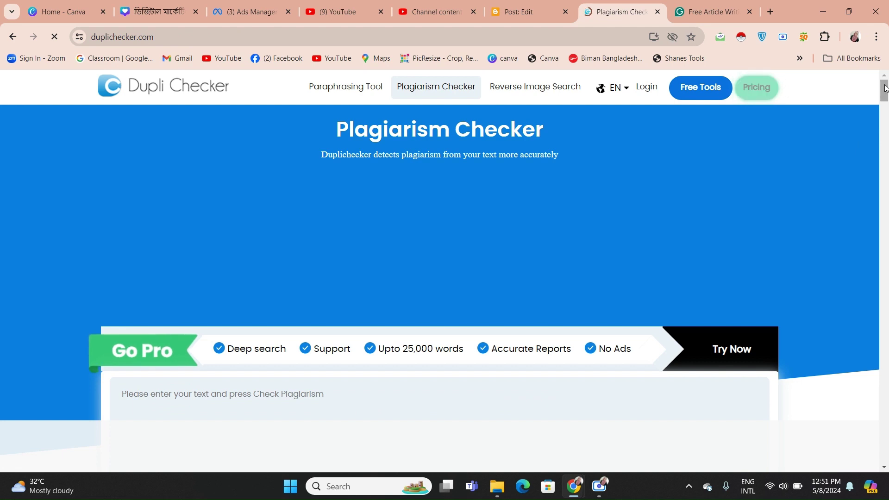
{"action": "scroll", "coordinate": [400, 227], "scroll_direction": "down", "scroll_amount": 3}
{"action": "left_click", "coordinate": [361, 230]}
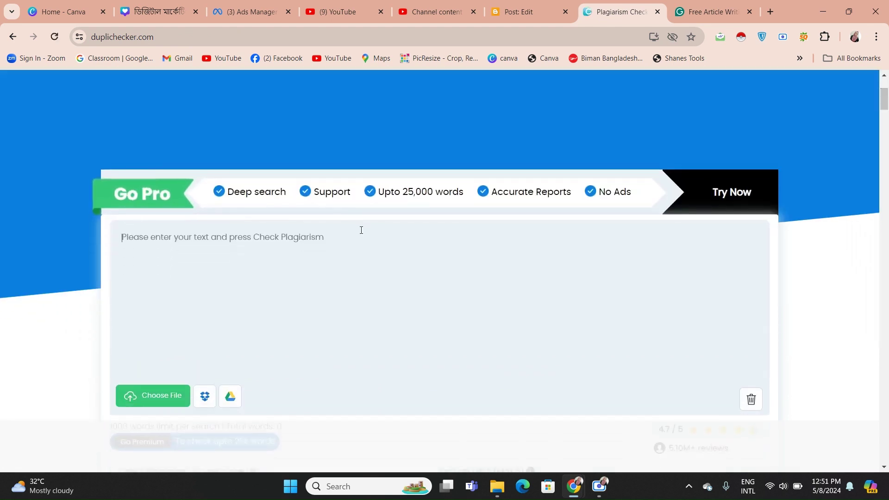
{"action": "key", "text": "ctrl+v"}
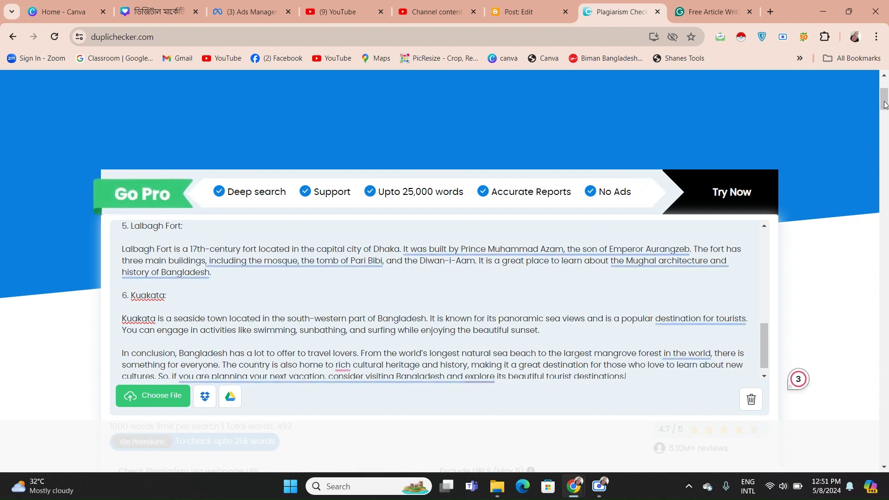
Complete the robot verification and run the plagiarism check on the article, then return to the Blogger draft post.
{"action": "left_click_drag", "start_coordinate": [884, 105], "coordinate": [885, 124]}
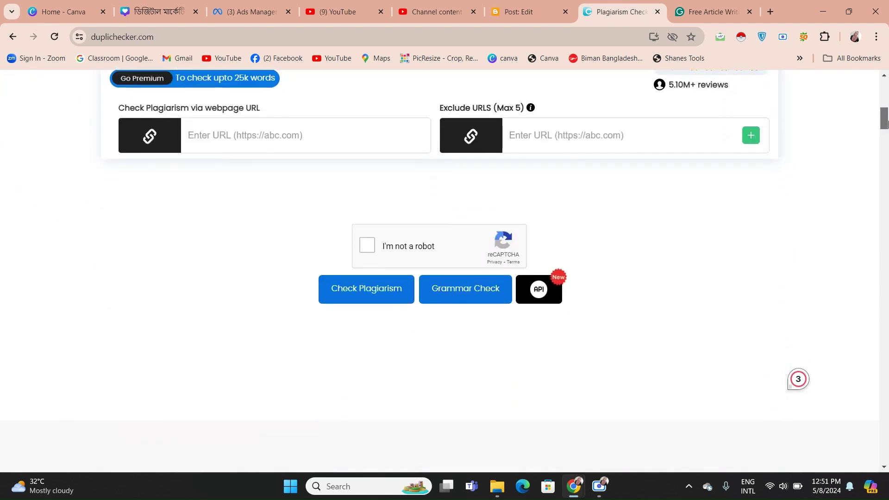
{"action": "left_click", "coordinate": [371, 249]}
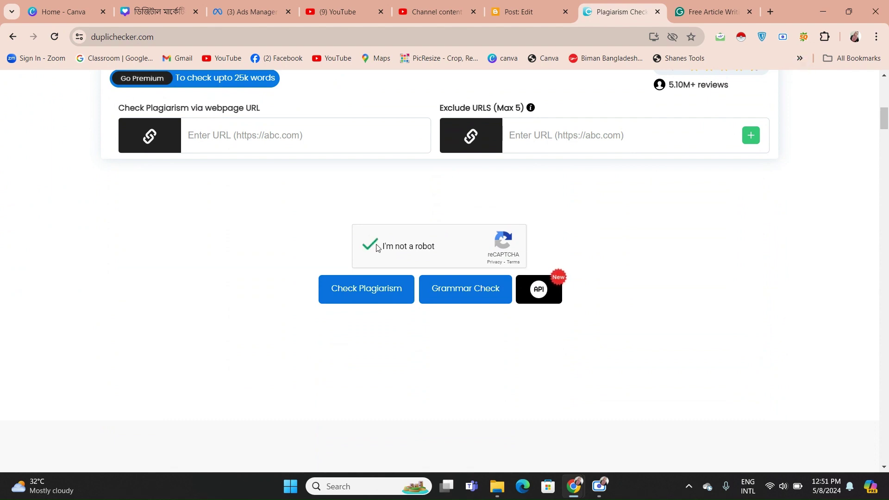
{"action": "left_click", "coordinate": [370, 288]}
{"action": "left_click", "coordinate": [370, 289]}
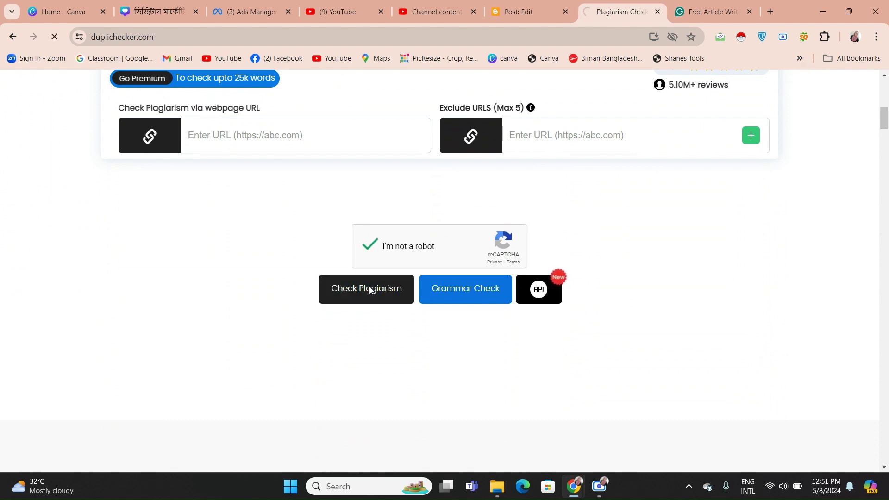
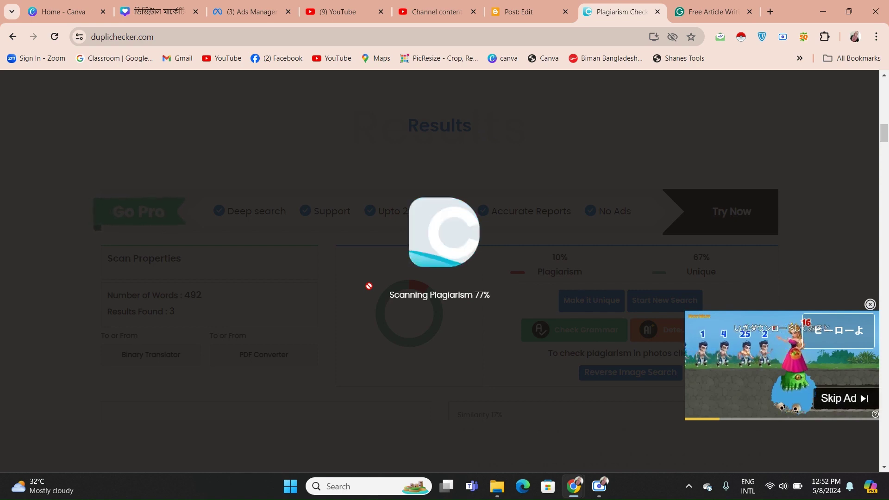
{"action": "left_click", "coordinate": [870, 305]}
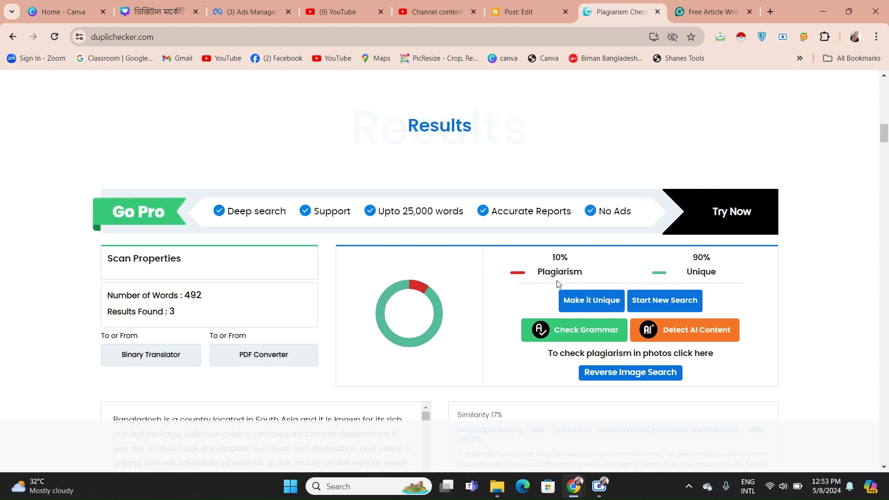
{"action": "left_click", "coordinate": [523, 12]}
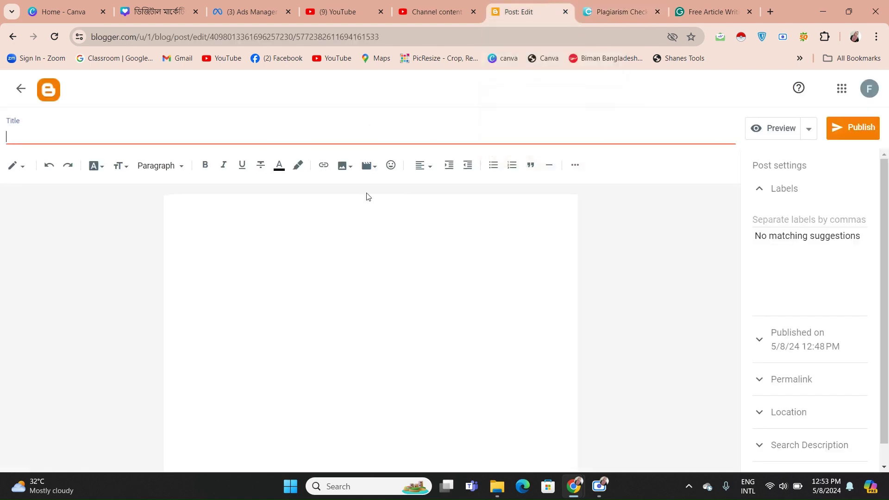
Paste the copied Bangladesh article into the post body and return to its beginning.
{"action": "left_click", "coordinate": [287, 231]}
{"action": "key", "text": "ctrl+v"}
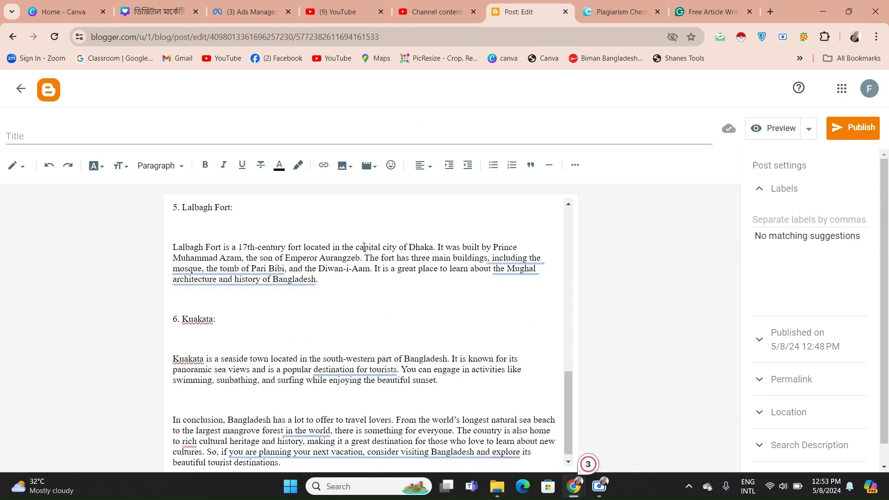
{"action": "key", "text": "Up"}
{"action": "key", "text": "Up"}
{"action": "key", "text": "Up"}
{"action": "key", "text": "Up"}
{"action": "key", "text": "Up"}
{"action": "key", "text": "Up"}
{"action": "key", "text": "Up"}
{"action": "key", "text": "Up"}
{"action": "key", "text": "Up"}
{"action": "key", "text": "Up"}
{"action": "key", "text": "Up"}
{"action": "key", "text": "Up"}
{"action": "key", "text": "Up"}
{"action": "key", "text": "Up"}
{"action": "key", "text": "Up"}
{"action": "key", "text": "Up"}
{"action": "key", "text": "Up"}
{"action": "key", "text": "Up"}
{"action": "key", "text": "Up"}
{"action": "key", "text": "Up"}
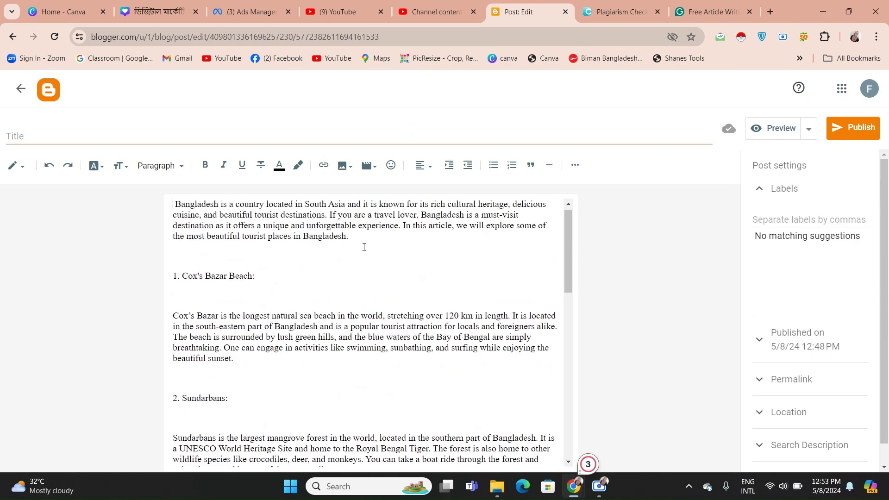
Open ChatGPT in a new browser tab and send the prompt "Suggest me an article title about beautiful tourists places in Bangladesh".
{"action": "left_click", "coordinate": [713, 11]}
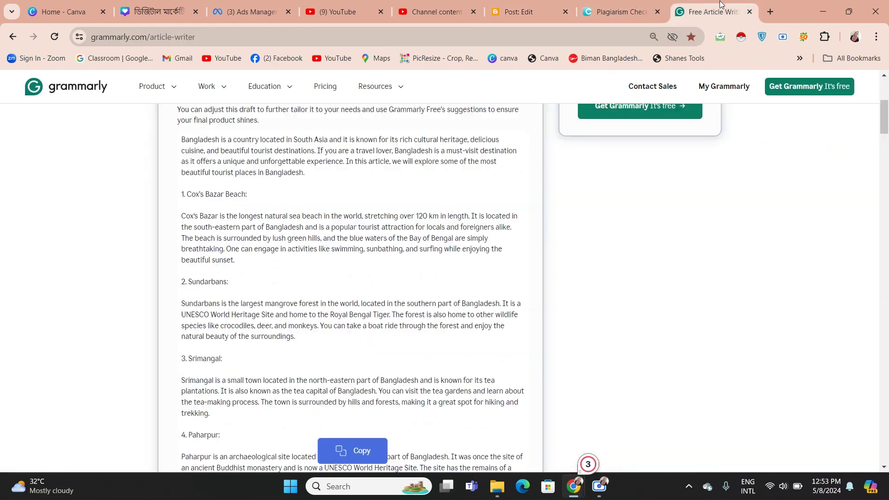
{"action": "left_click_drag", "start_coordinate": [887, 111], "coordinate": [887, 90]}
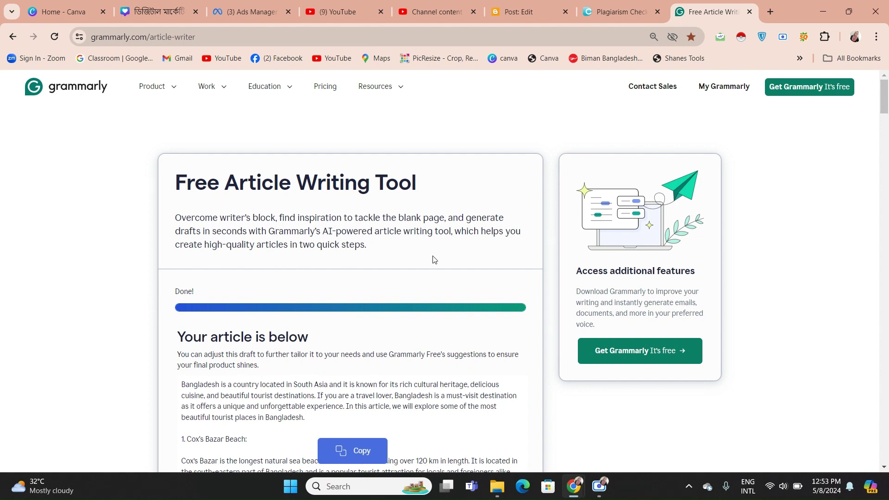
{"action": "left_click", "coordinate": [770, 10]}
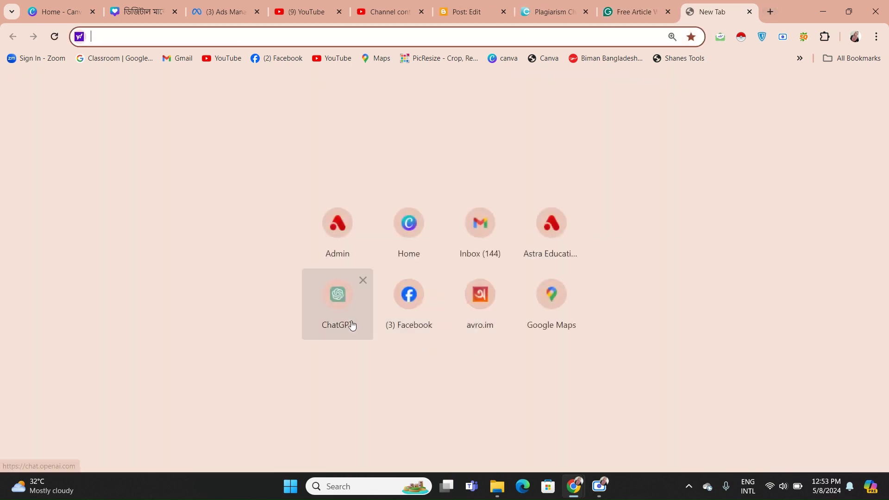
{"action": "left_click", "coordinate": [352, 326]}
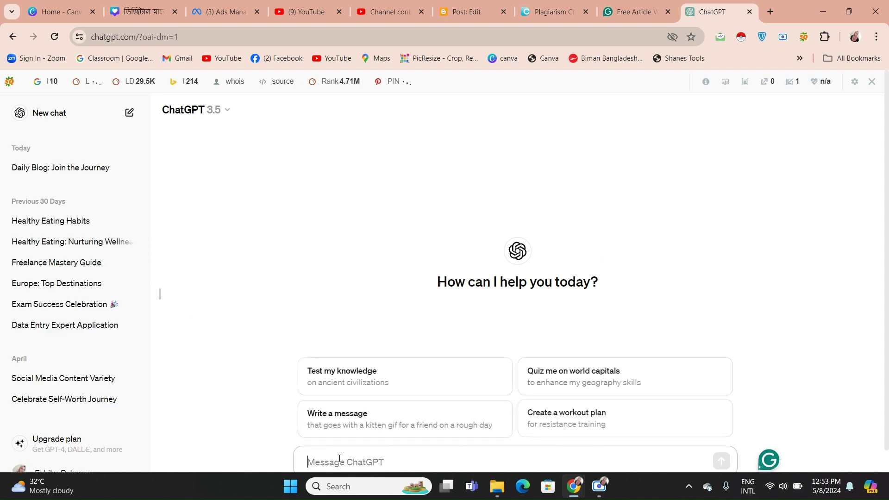
{"action": "type", "text": "Su"}
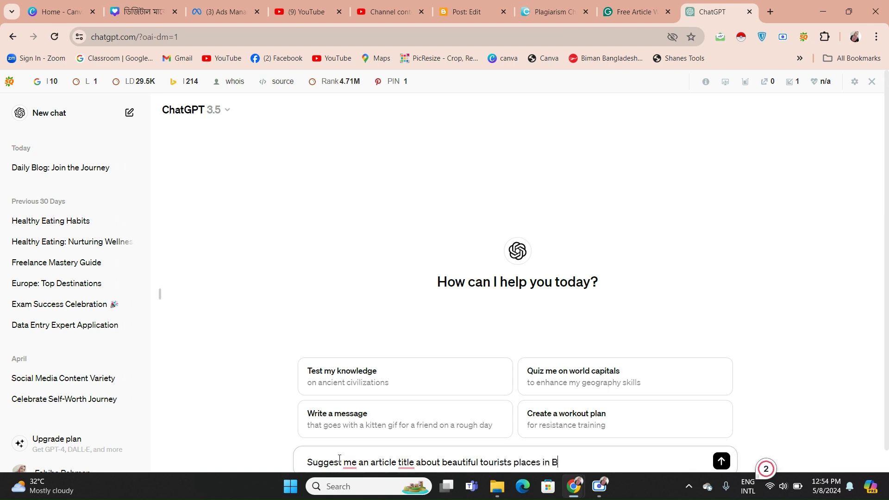
{"action": "type", "text": "ladesh"}
{"action": "key", "text": "Return"}
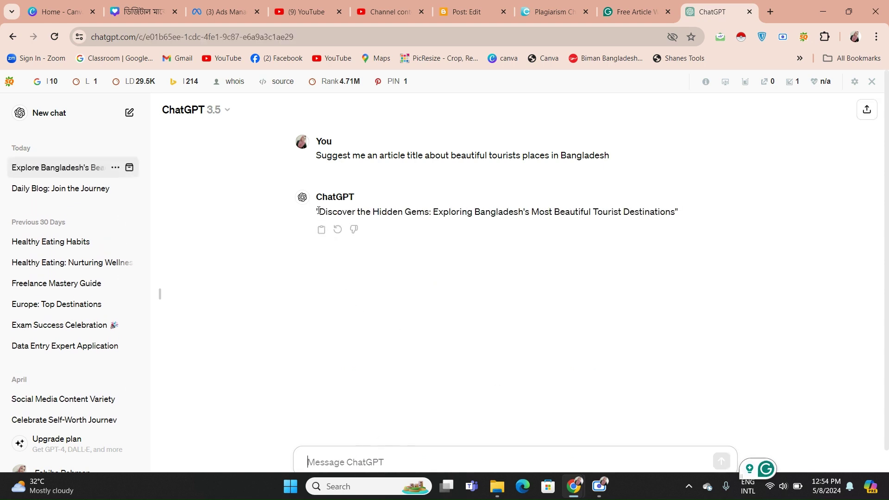
Copy ChatGPT's suggestion into the Blogger post title as "Discover the Hidden Gems: Exploring Bangladesh's Most Beautiful Tourist Destinations", without the closing quotation mark.
{"action": "left_click_drag", "start_coordinate": [319, 211], "coordinate": [650, 225]}
{"action": "key", "text": "ctrl+c"}
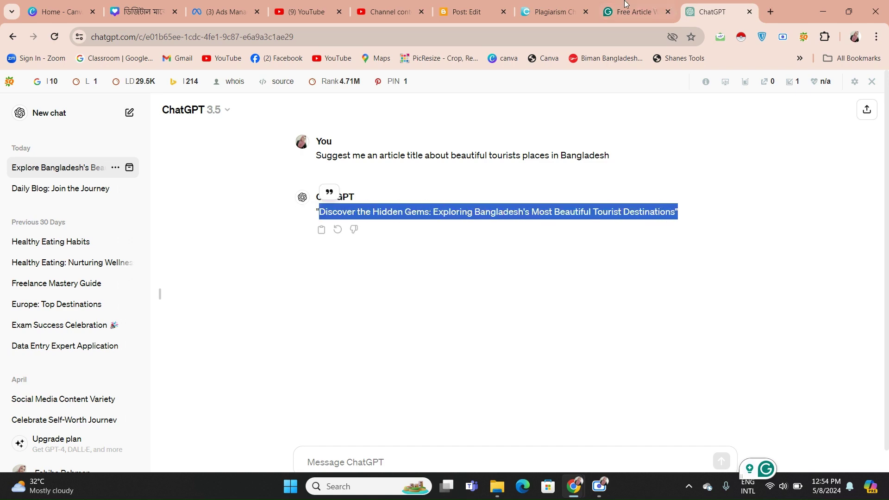
{"action": "left_click", "coordinate": [466, 7]}
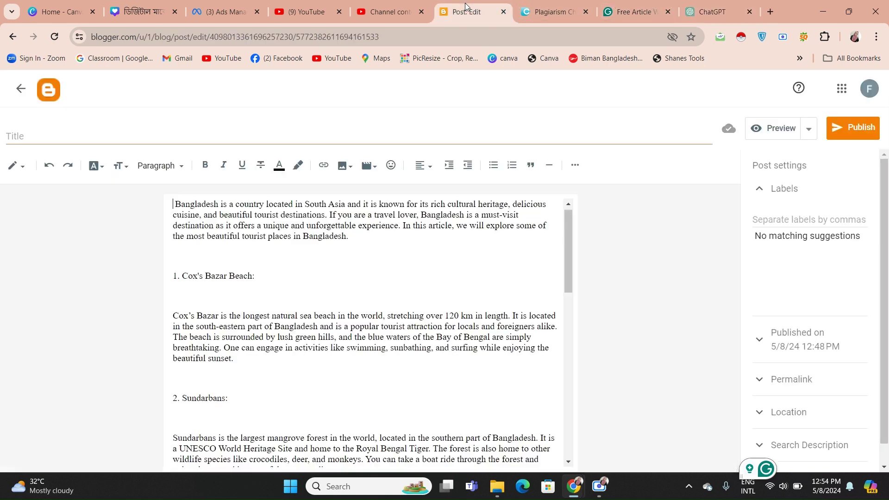
{"action": "left_click", "coordinate": [339, 139]}
{"action": "key", "text": "ctrl+v"}
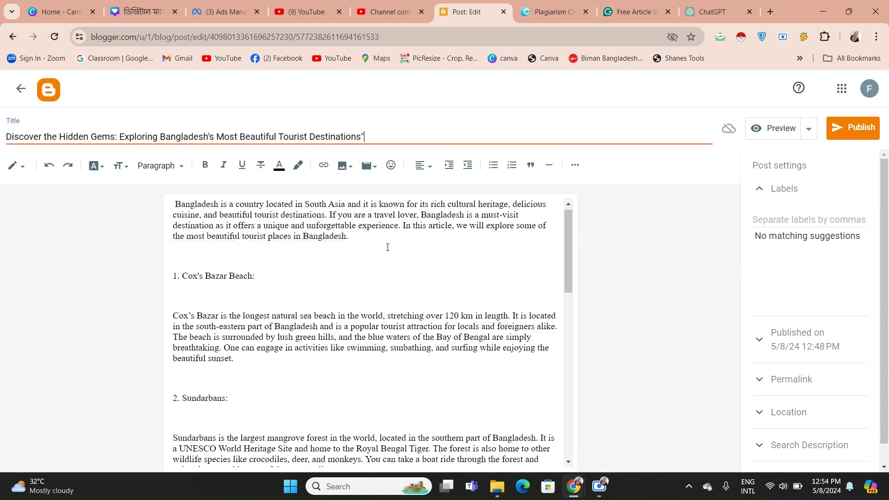
{"action": "left_click", "coordinate": [367, 297]}
{"action": "left_click", "coordinate": [244, 368]}
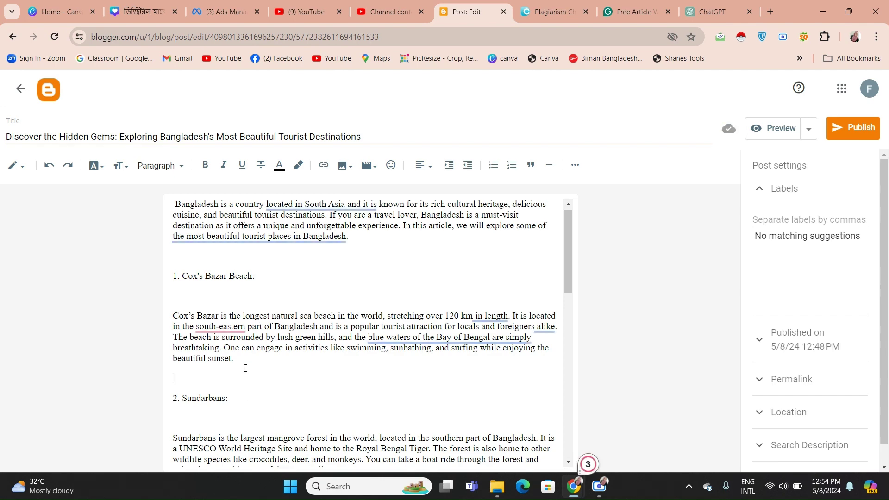
{"action": "scroll", "coordinate": [245, 368], "scroll_direction": "down", "scroll_amount": 5}
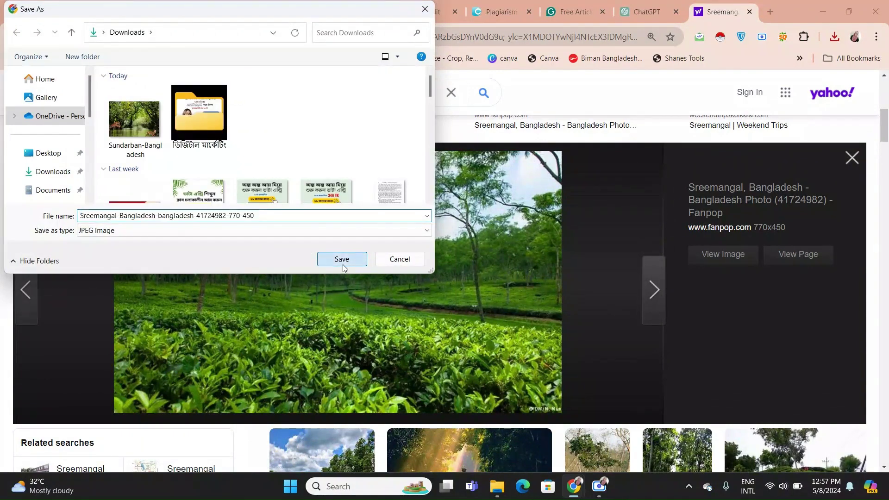
{"action": "left_click", "coordinate": [343, 264]}
{"action": "left_click", "coordinate": [410, 11]}
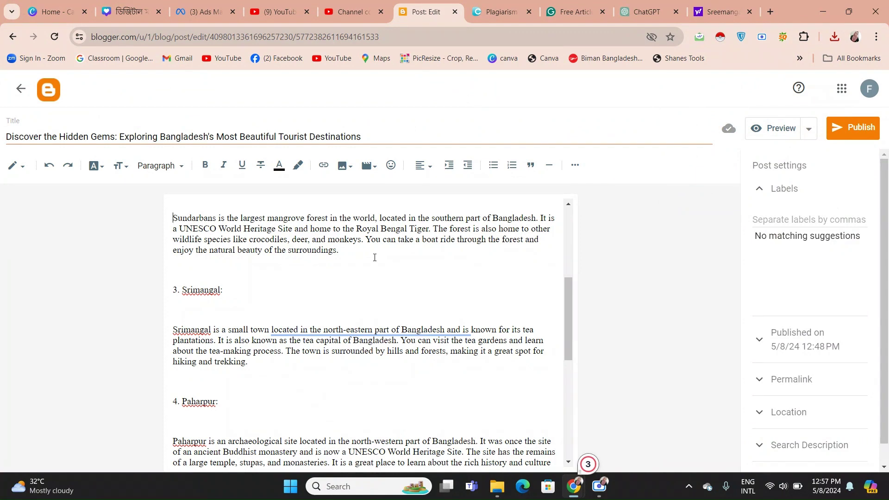
{"action": "scroll", "coordinate": [374, 257], "scroll_direction": "up", "scroll_amount": 2}
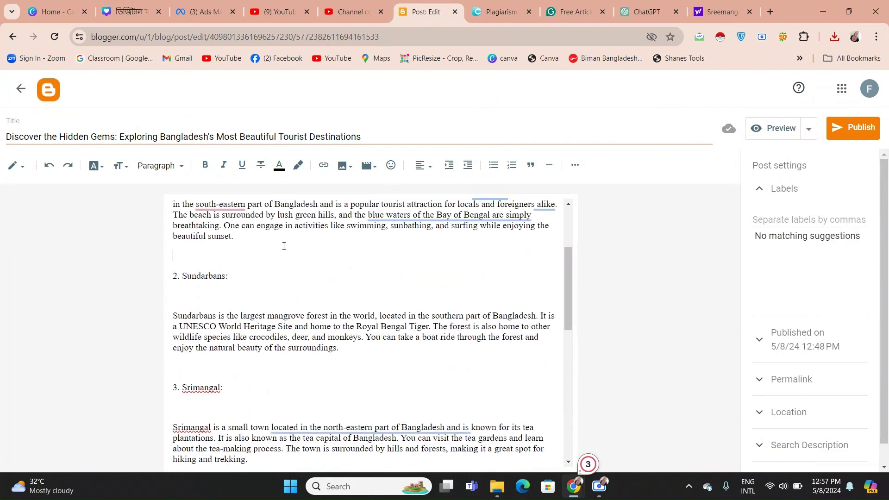
{"action": "left_click", "coordinate": [342, 173]}
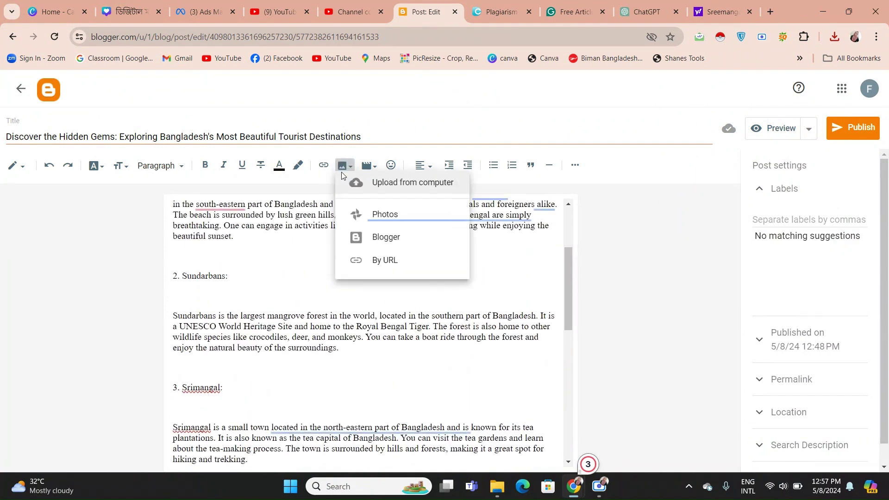
{"action": "left_click", "coordinate": [366, 197]}
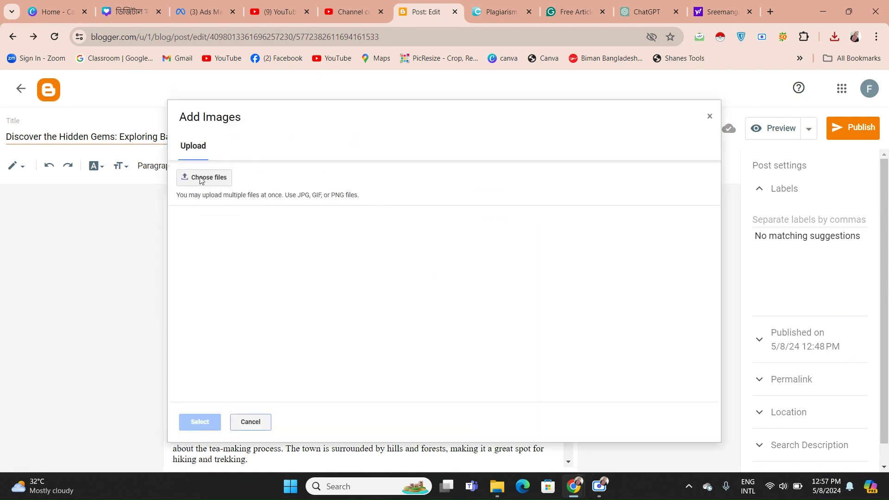
{"action": "left_click", "coordinate": [200, 179]}
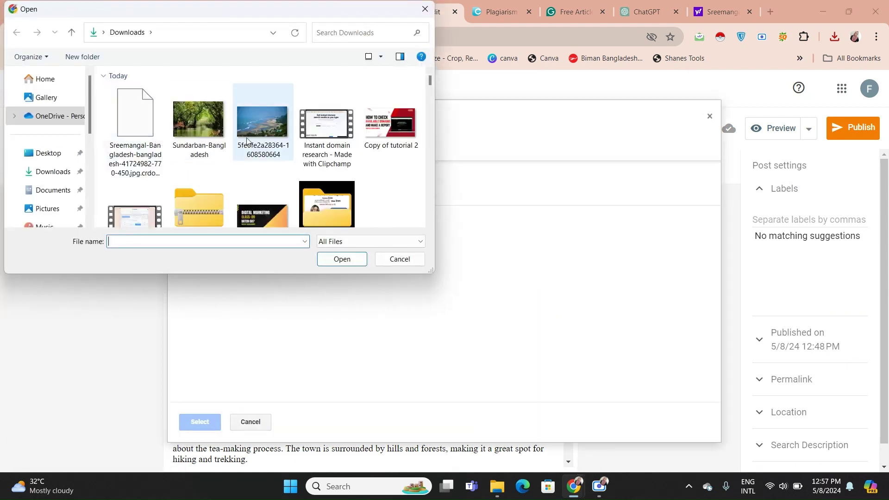
{"action": "left_click", "coordinate": [247, 141]}
{"action": "left_click", "coordinate": [343, 260]}
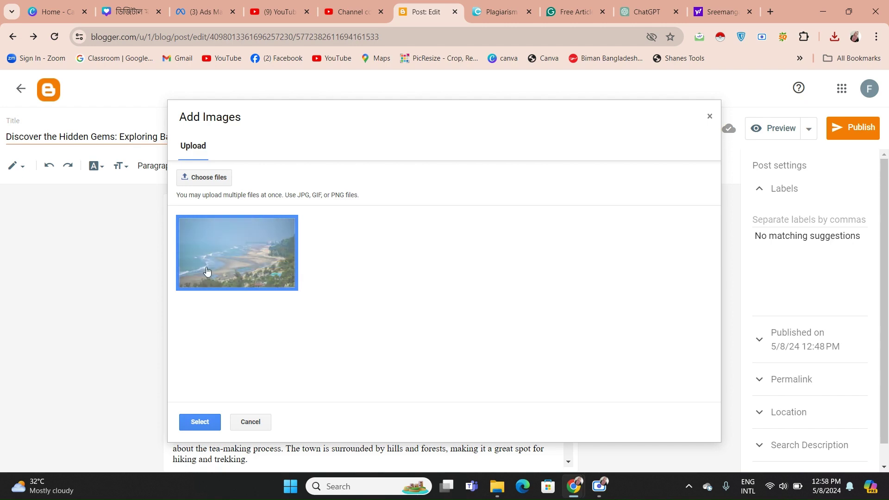
{"action": "left_click", "coordinate": [197, 423]}
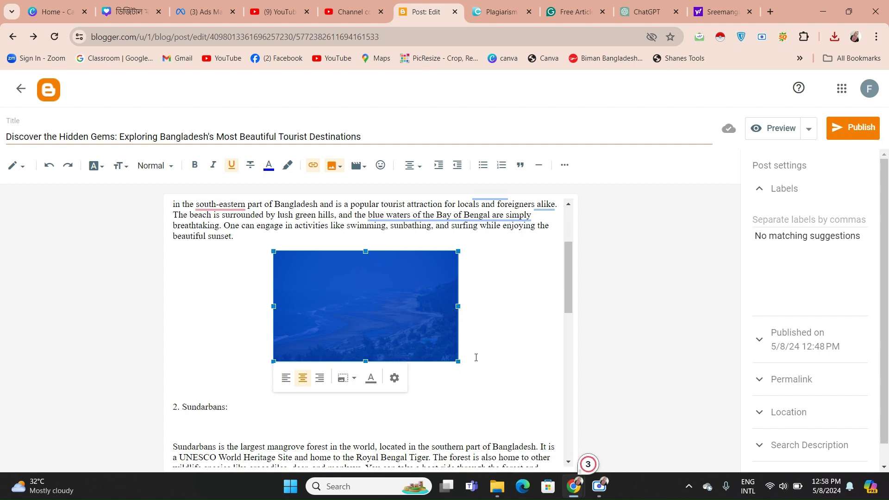
{"action": "left_click", "coordinate": [476, 357]}
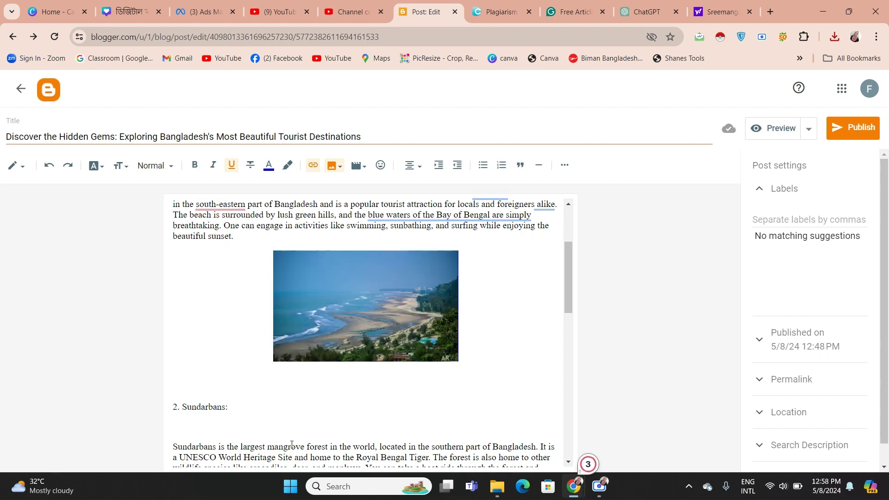
Remove the blank line under the Sundarbans heading and insert the Sundarban-Bangladesh image from Downloads below its paragraph.
{"action": "left_click", "coordinate": [187, 447]}
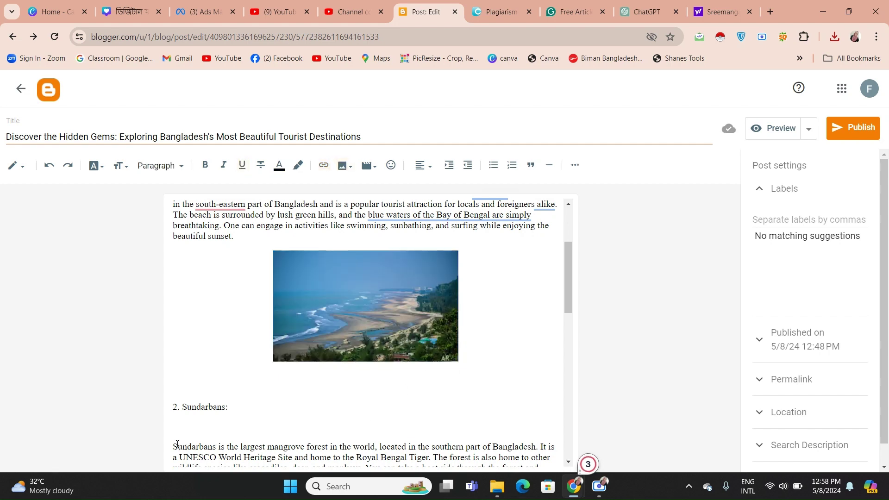
{"action": "key", "text": "BackSpace"}
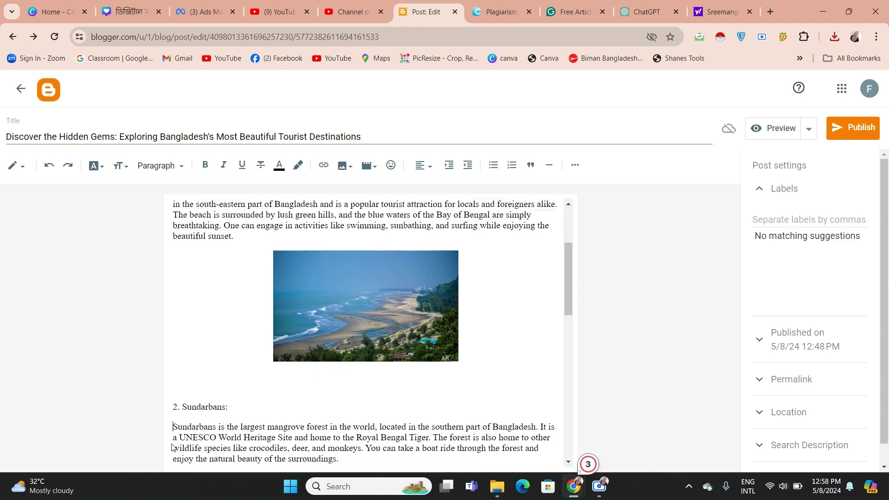
{"action": "left_click_drag", "start_coordinate": [570, 301], "coordinate": [575, 337]}
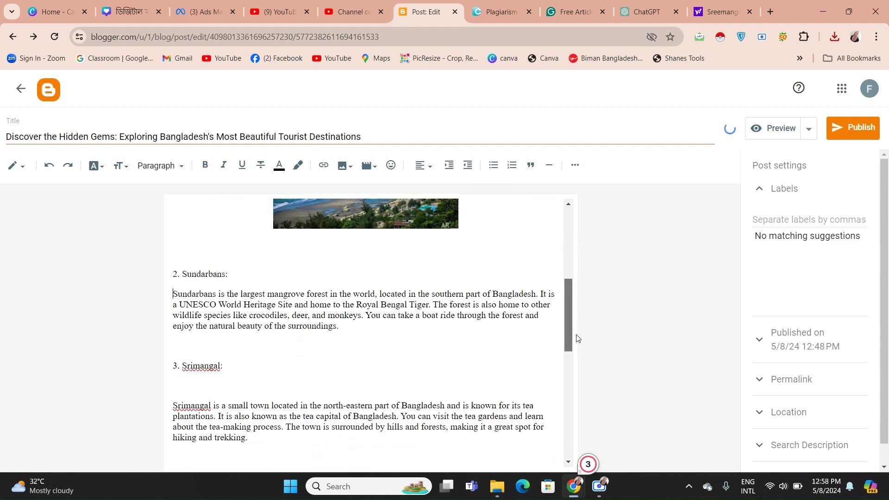
{"action": "left_click", "coordinate": [373, 333]}
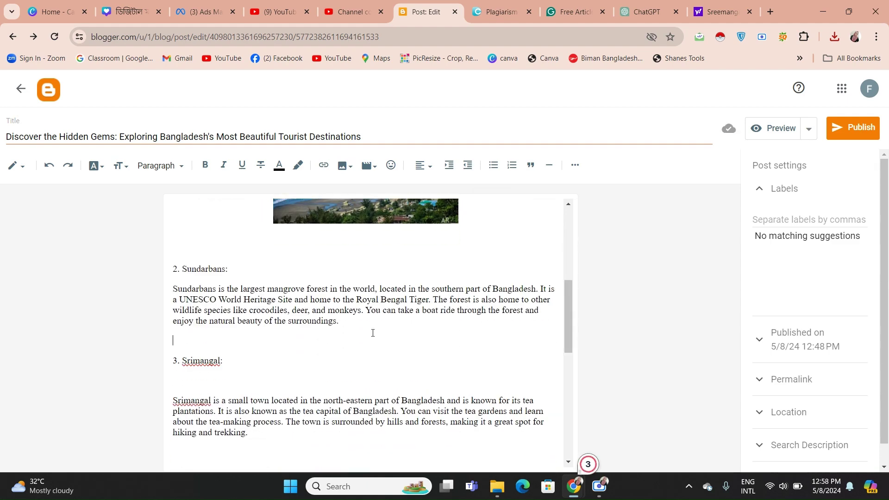
{"action": "left_click", "coordinate": [343, 171]}
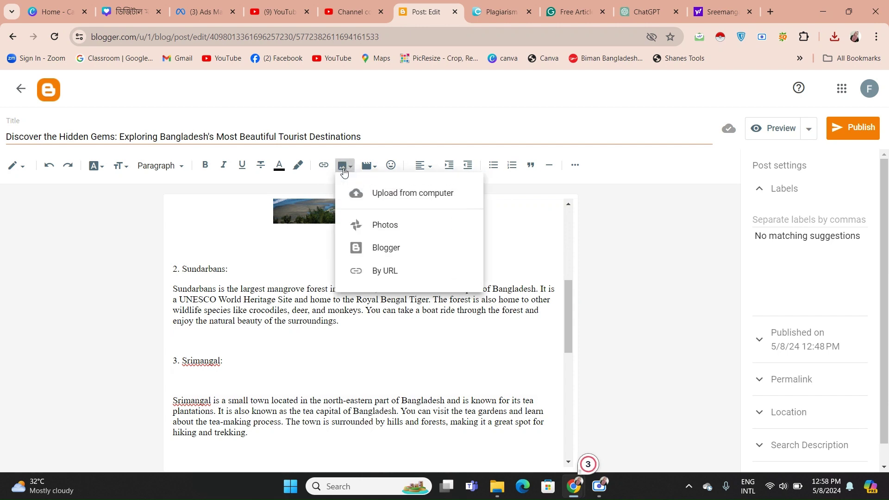
{"action": "left_click", "coordinate": [369, 193]}
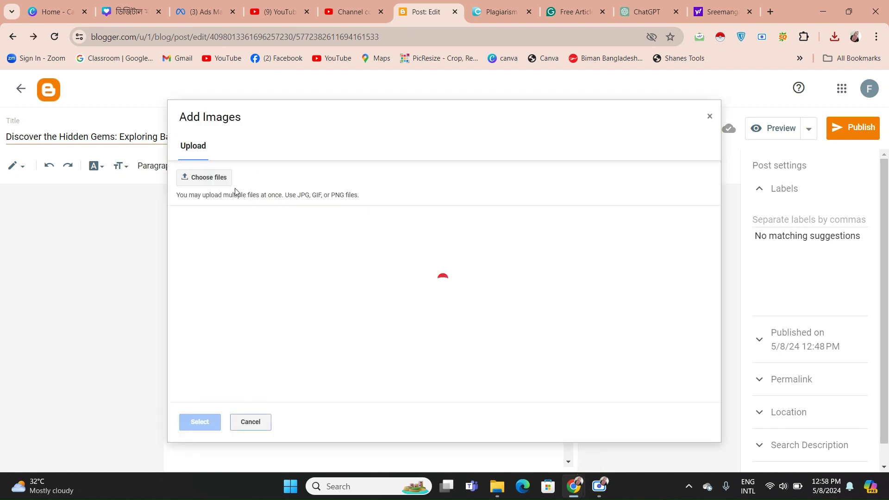
{"action": "left_click", "coordinate": [213, 179]}
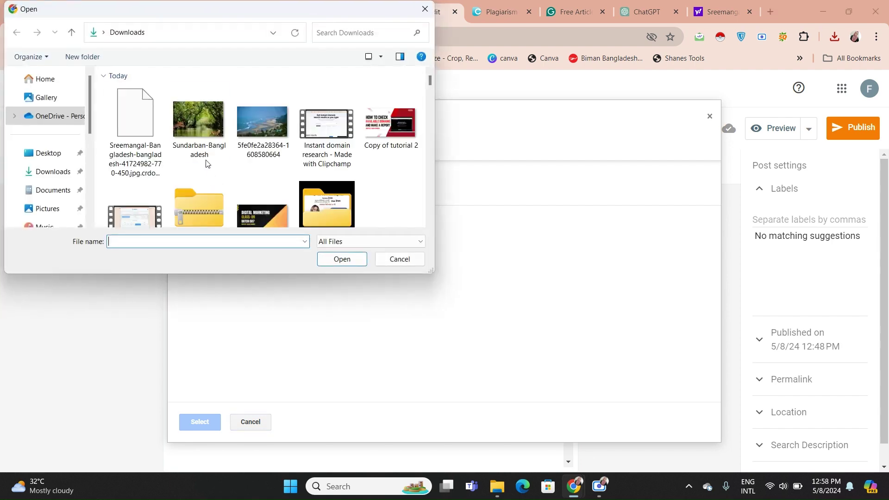
{"action": "left_click", "coordinate": [200, 130]}
{"action": "left_click", "coordinate": [343, 258]}
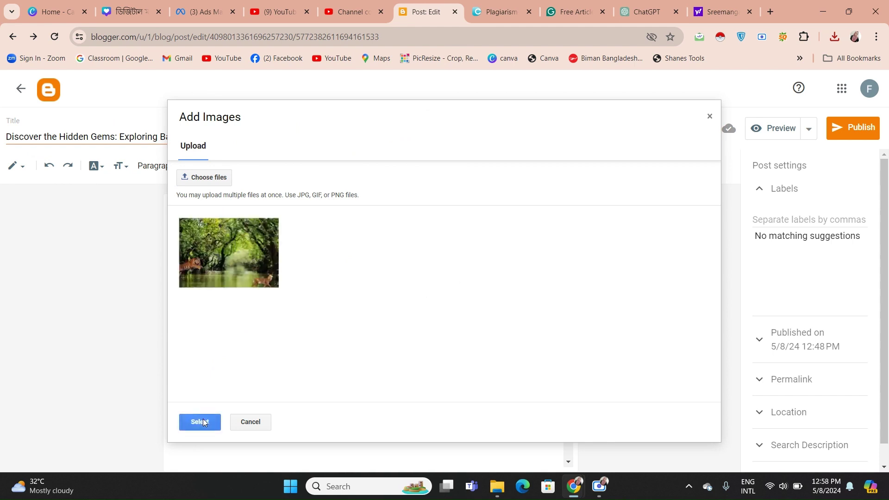
{"action": "left_click", "coordinate": [200, 422]}
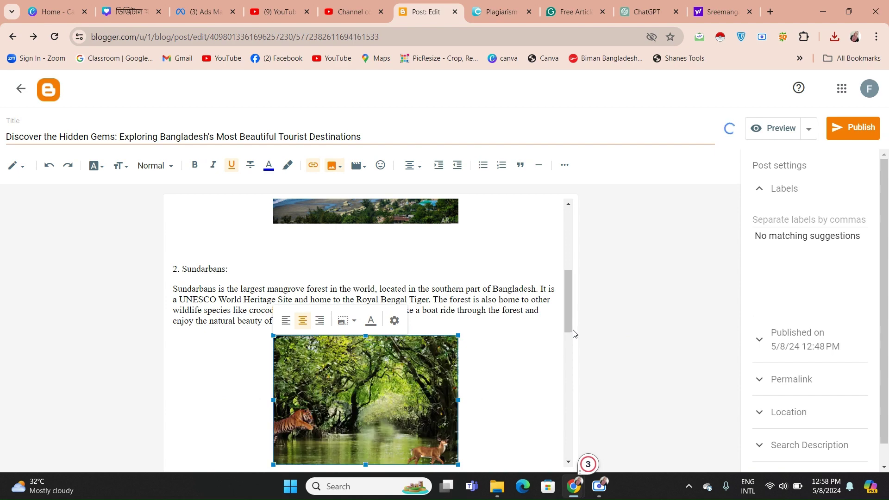
Remove the blank line between the Srimangal heading and its paragraph.
{"action": "scroll", "coordinate": [570, 325], "scroll_direction": "down", "scroll_amount": 4}
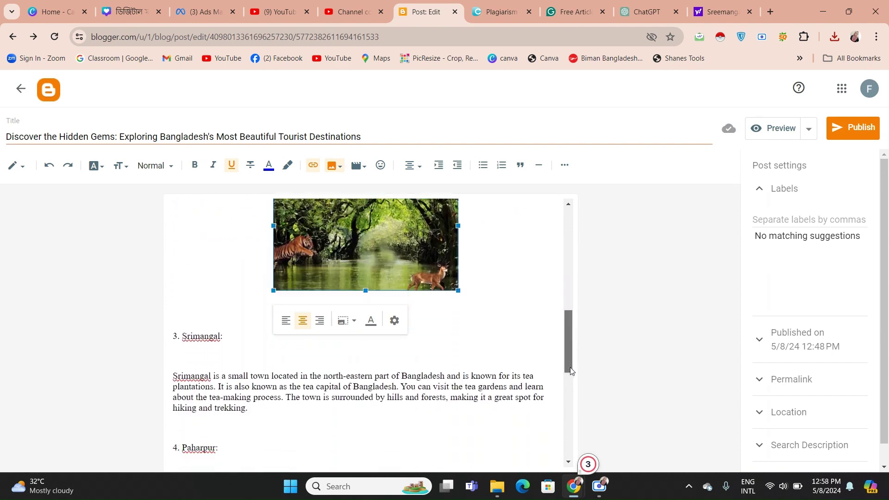
{"action": "left_click", "coordinate": [183, 355]}
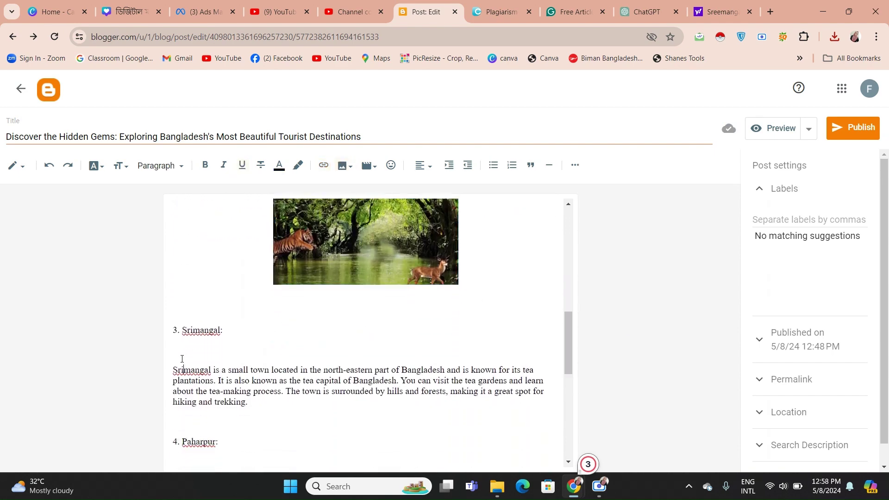
{"action": "left_click", "coordinate": [177, 371]}
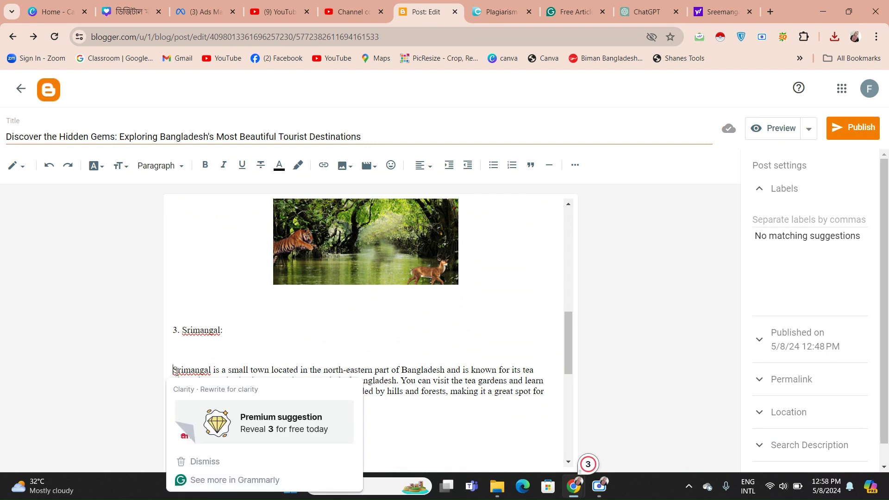
{"action": "key", "text": "BackSpace"}
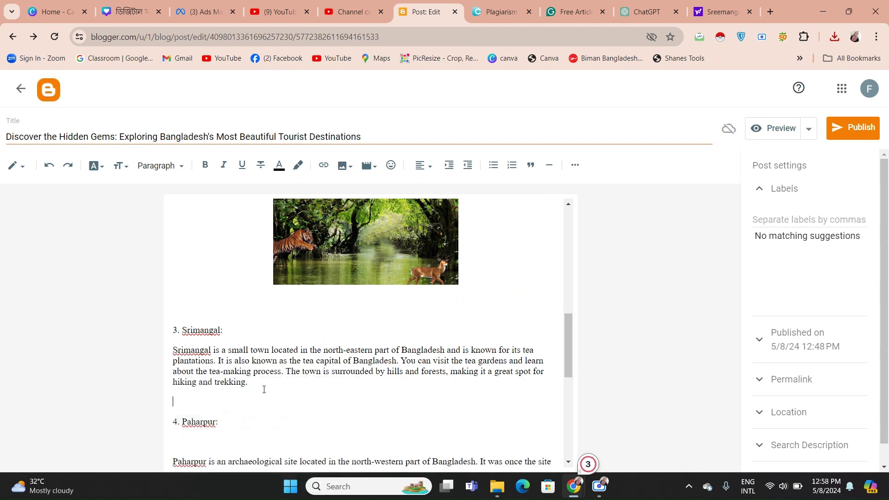
{"action": "left_click", "coordinate": [345, 166]}
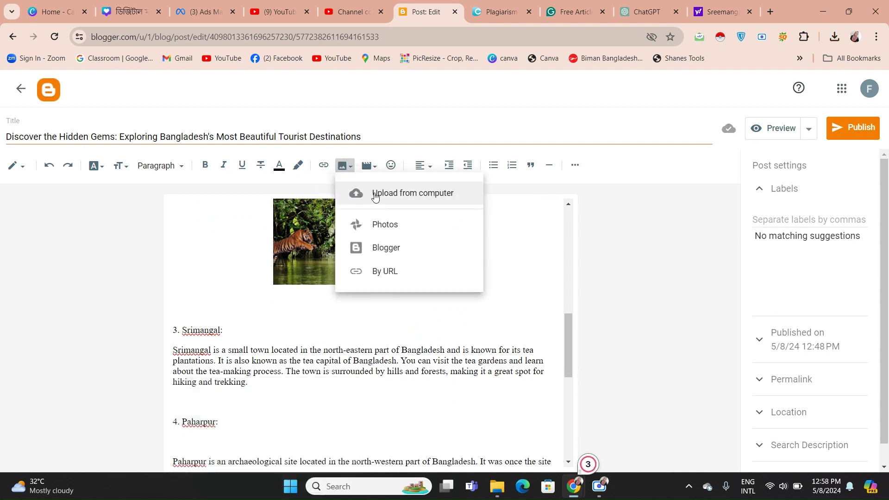
{"action": "left_click", "coordinate": [375, 194]}
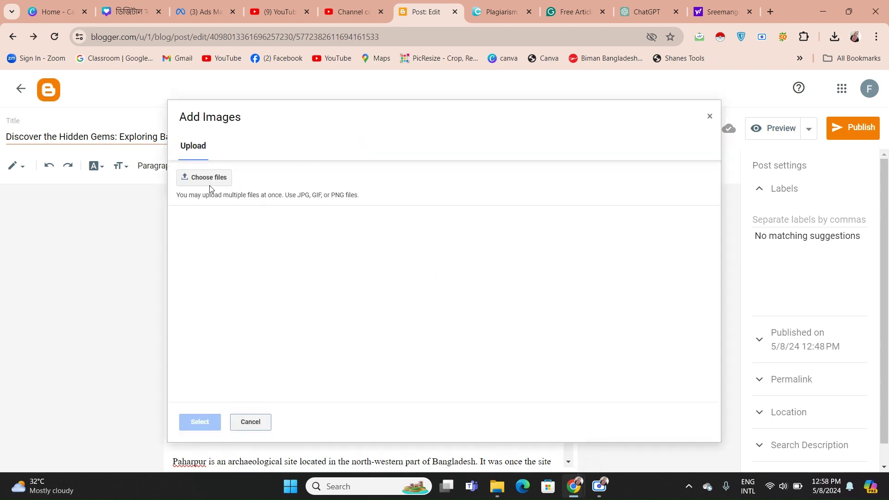
{"action": "left_click", "coordinate": [211, 185]}
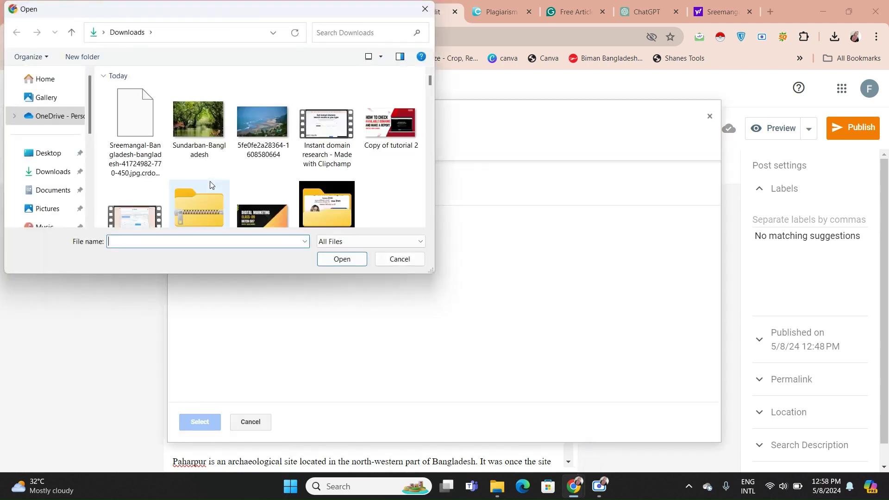
{"action": "left_click", "coordinate": [407, 260]}
{"action": "left_click", "coordinate": [710, 116]}
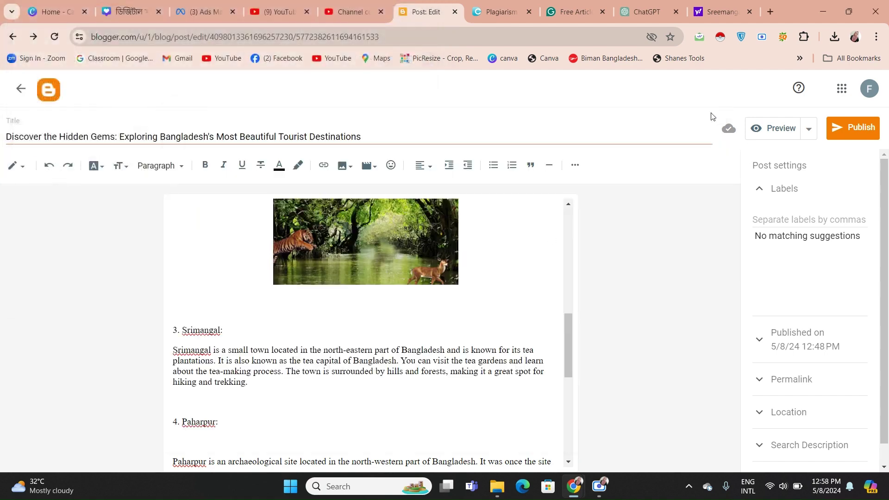
Remove the blank line under the Cox's Bazar Beach heading and change the heading's text color to red.
{"action": "left_click_drag", "start_coordinate": [571, 345], "coordinate": [578, 213]}
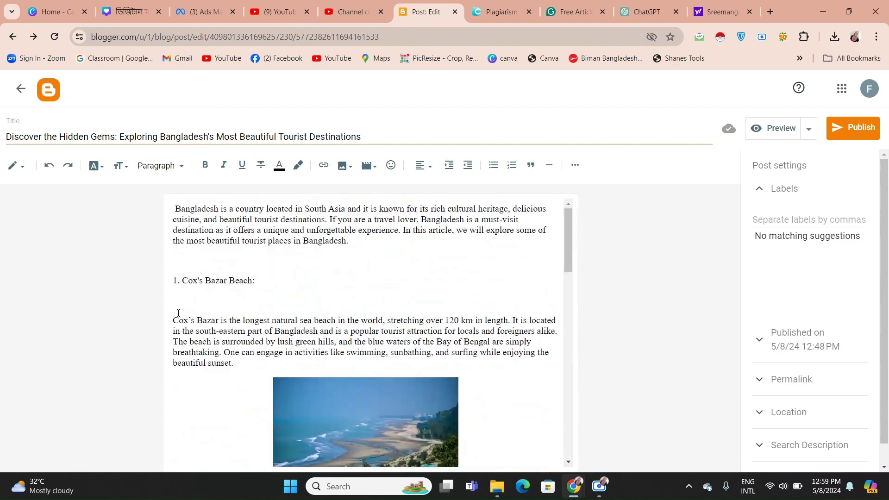
{"action": "key", "text": "BackSpace"}
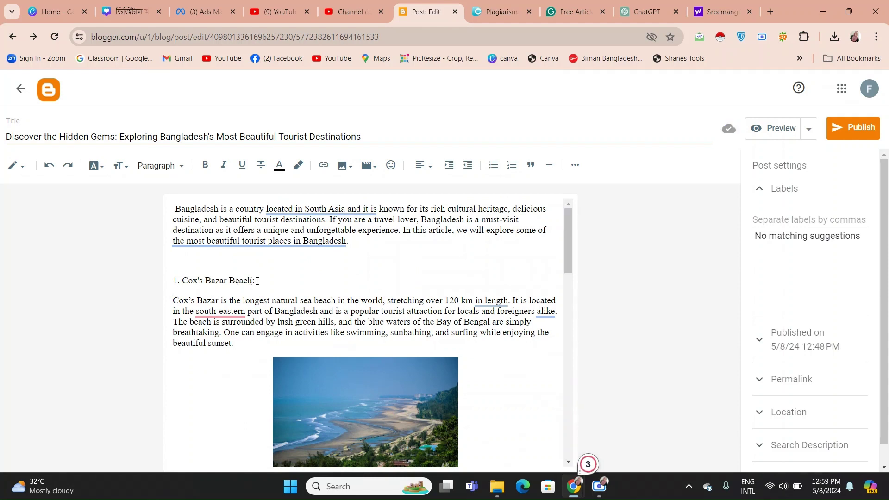
{"action": "left_click_drag", "start_coordinate": [254, 281], "coordinate": [172, 281]}
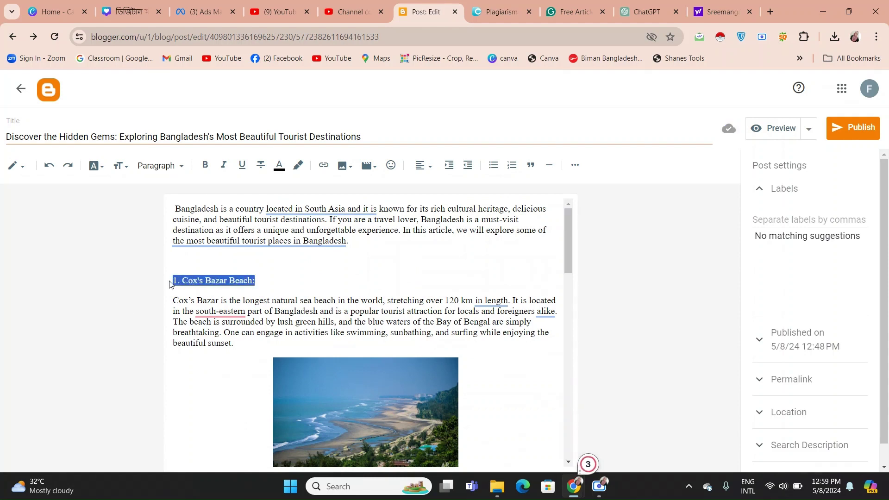
{"action": "left_click", "coordinate": [277, 165]}
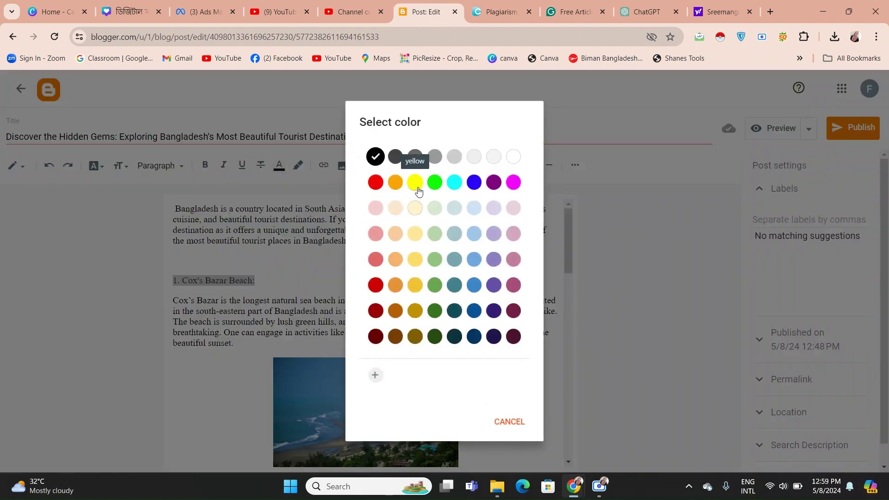
{"action": "left_click", "coordinate": [373, 181]}
{"action": "left_click", "coordinate": [286, 253]}
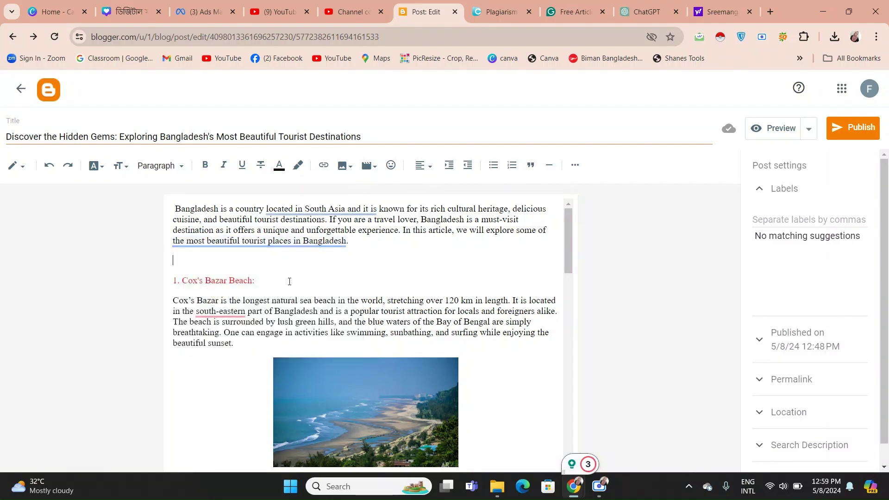
Make the "1. Cox's Bazar Beach:" heading bold.
{"action": "left_click_drag", "start_coordinate": [282, 281], "coordinate": [163, 283]}
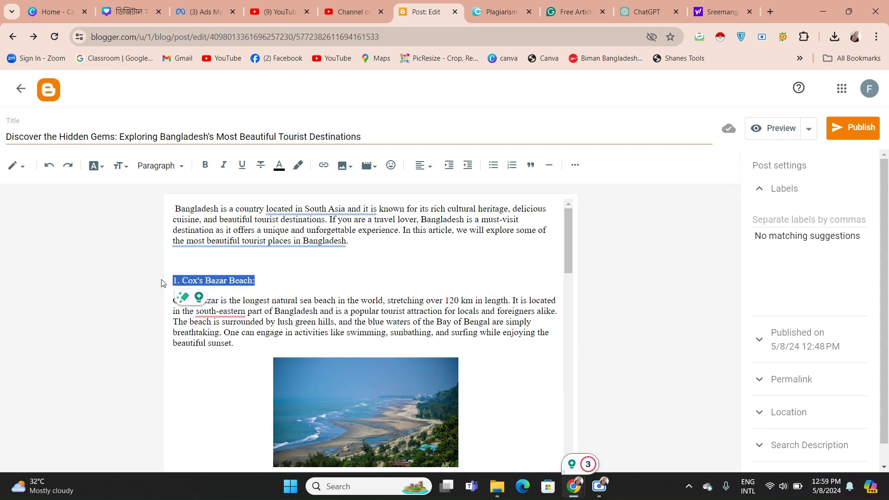
{"action": "left_click", "coordinate": [202, 169]}
{"action": "left_click", "coordinate": [436, 251]}
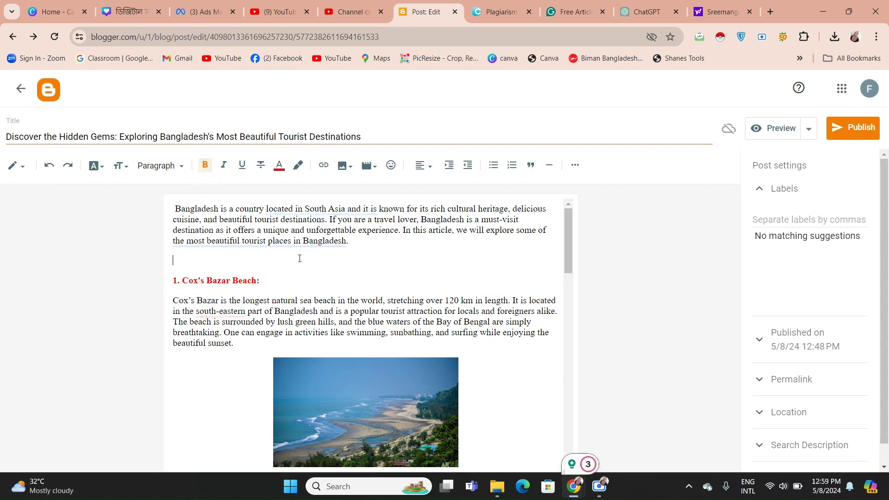
Publish the Bangladesh tourist destinations post to the blog and open its live page.
{"action": "left_click_drag", "start_coordinate": [568, 233], "coordinate": [649, 154]}
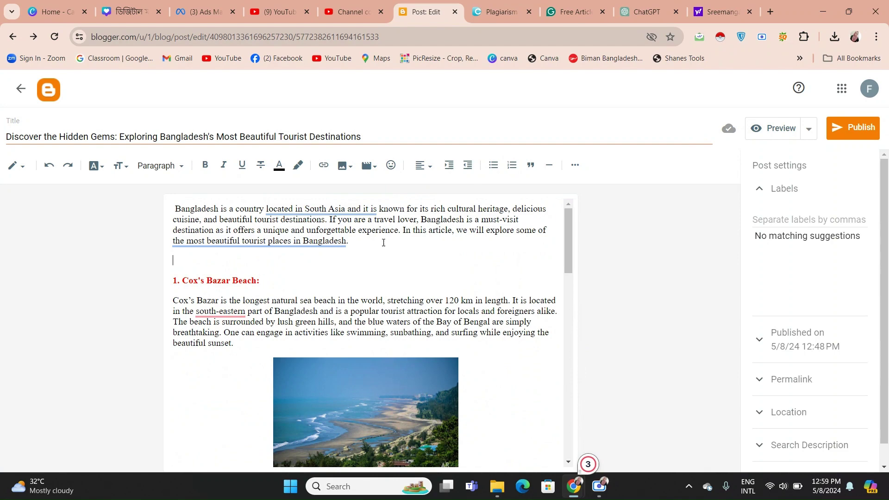
{"action": "left_click", "coordinate": [852, 128]}
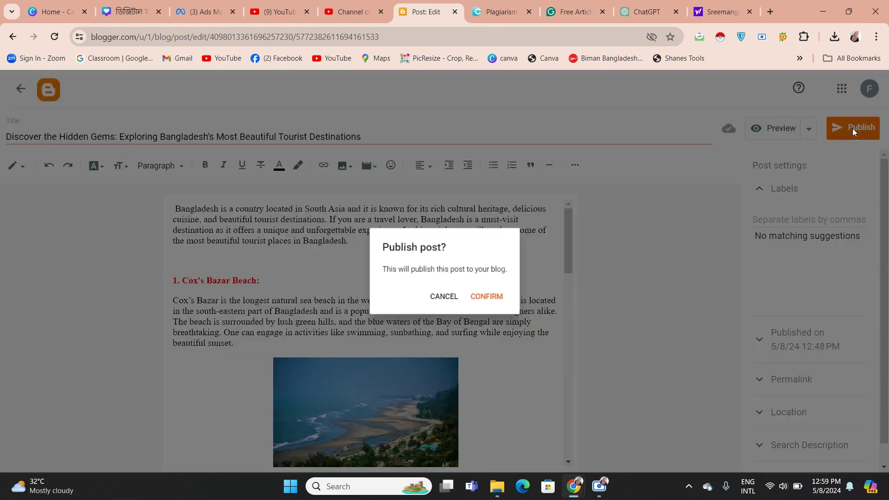
{"action": "left_click", "coordinate": [492, 300]}
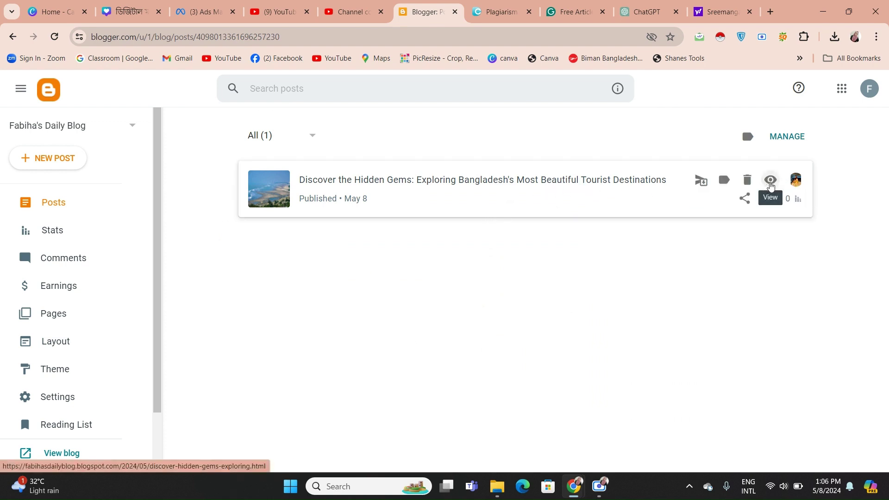
{"action": "left_click", "coordinate": [771, 185]}
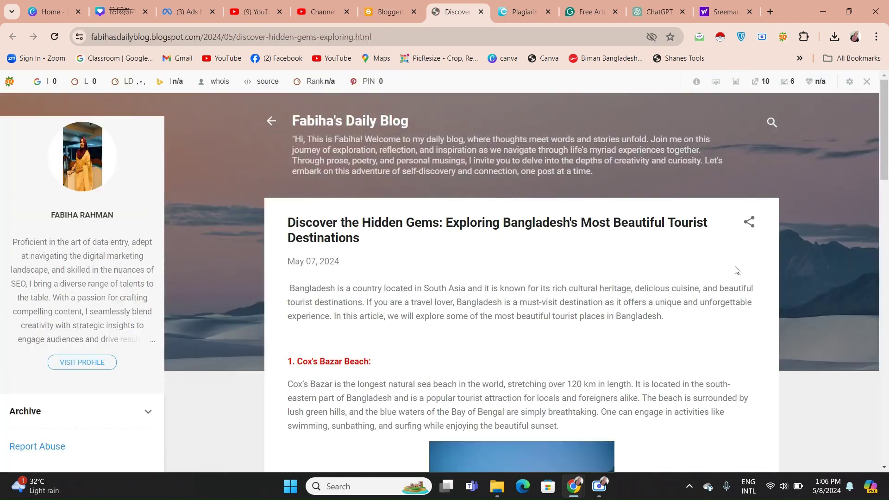
Disable the SEObar for this domain and go from the published post to the blog's home page.
{"action": "left_click_drag", "start_coordinate": [885, 143], "coordinate": [882, 120]}
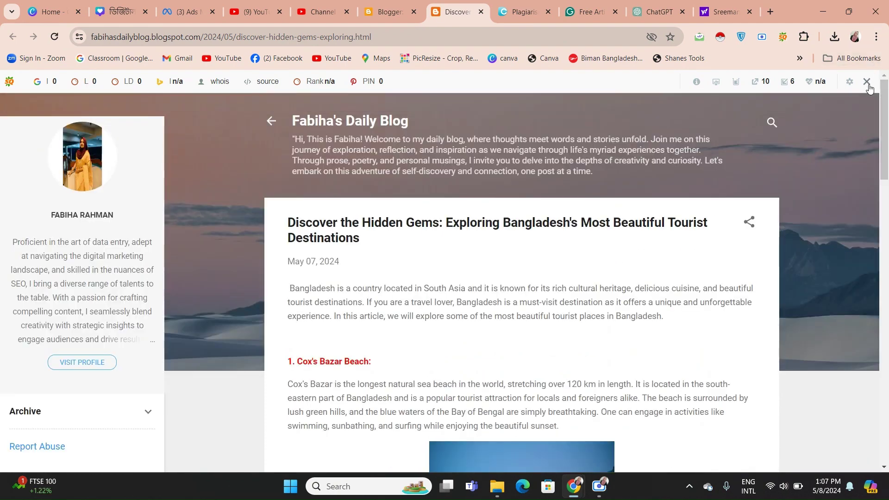
{"action": "left_click", "coordinate": [866, 83]}
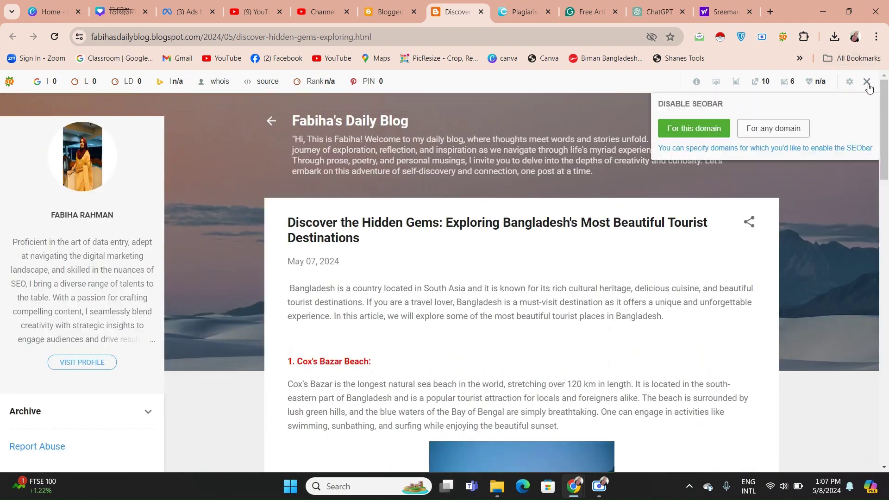
{"action": "left_click", "coordinate": [709, 137]}
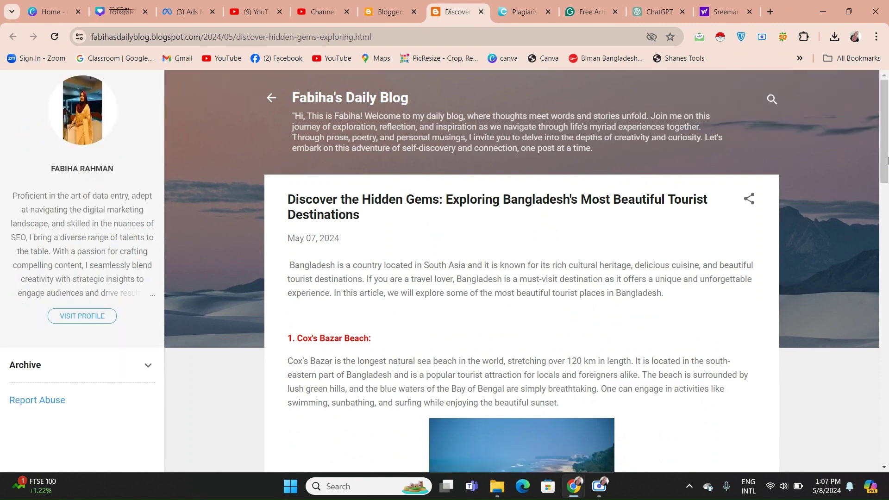
{"action": "left_click_drag", "start_coordinate": [887, 148], "coordinate": [852, 130]}
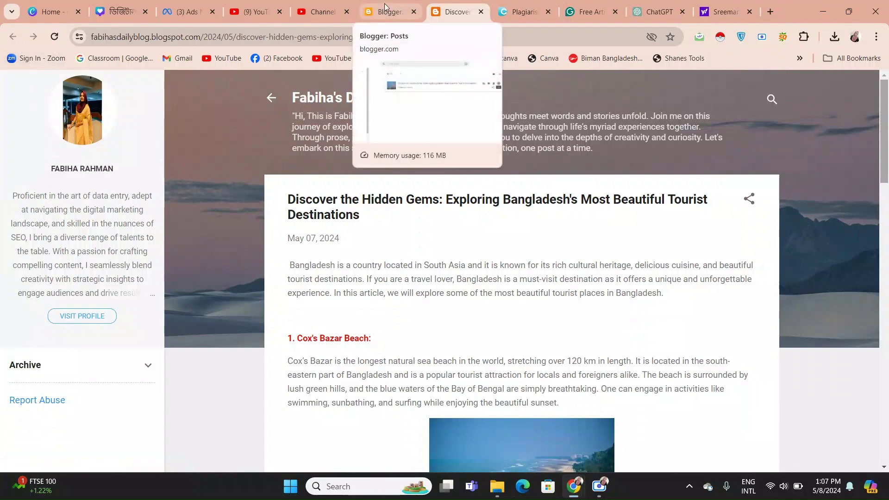
{"action": "left_click", "coordinate": [275, 98]}
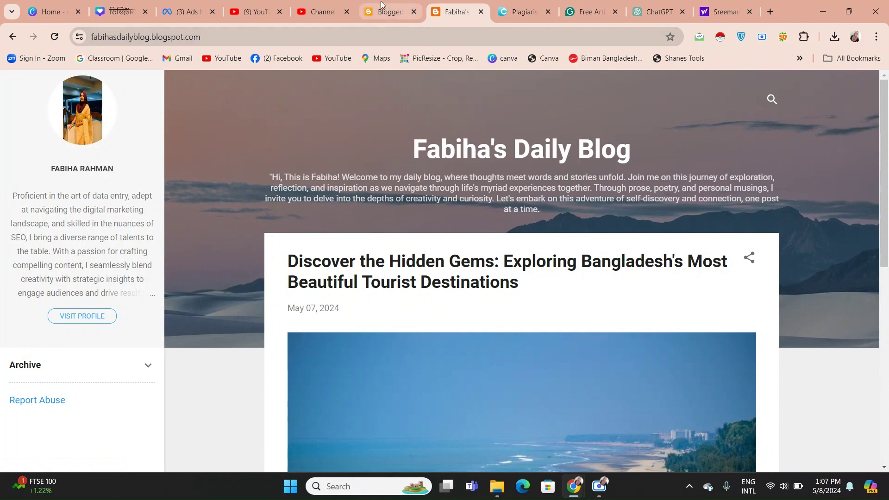
Return to the Blogger dashboard and open the Contempo Light theme for customizing.
{"action": "left_click", "coordinate": [373, 4]}
{"action": "left_click", "coordinate": [78, 370]}
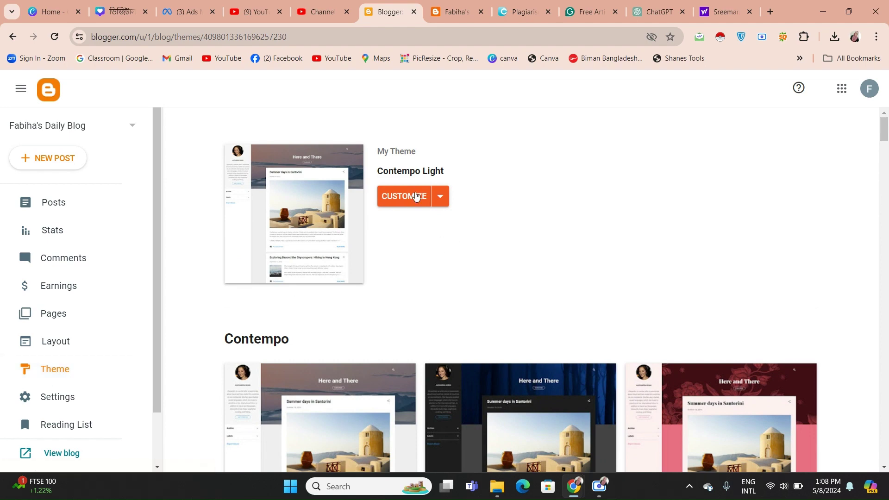
{"action": "left_click", "coordinate": [411, 205]}
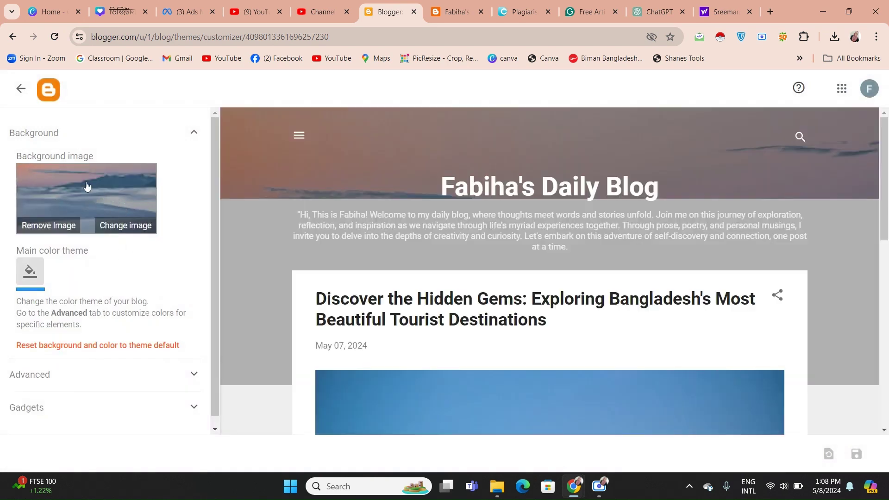
Replace the theme's background image with the turquoise sea and sandy beach picture from the Nature category.
{"action": "left_click", "coordinate": [119, 229]}
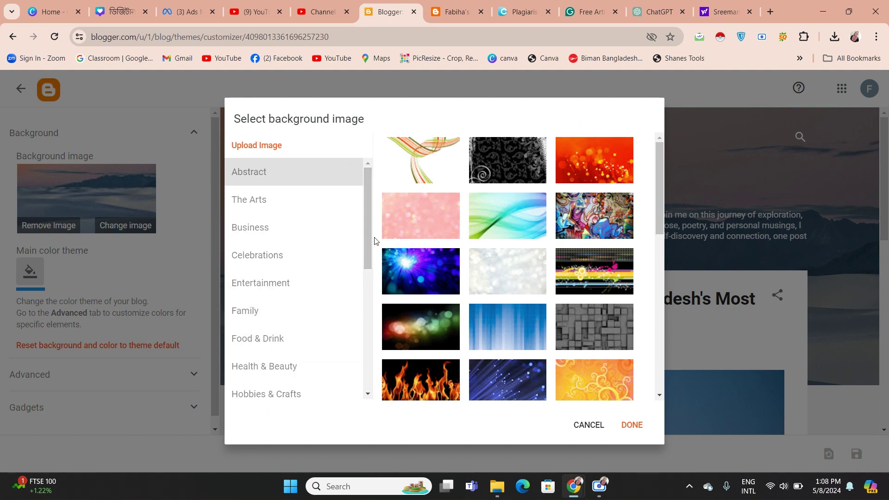
{"action": "left_click_drag", "start_coordinate": [368, 234], "coordinate": [383, 320]}
{"action": "left_click", "coordinate": [304, 253]}
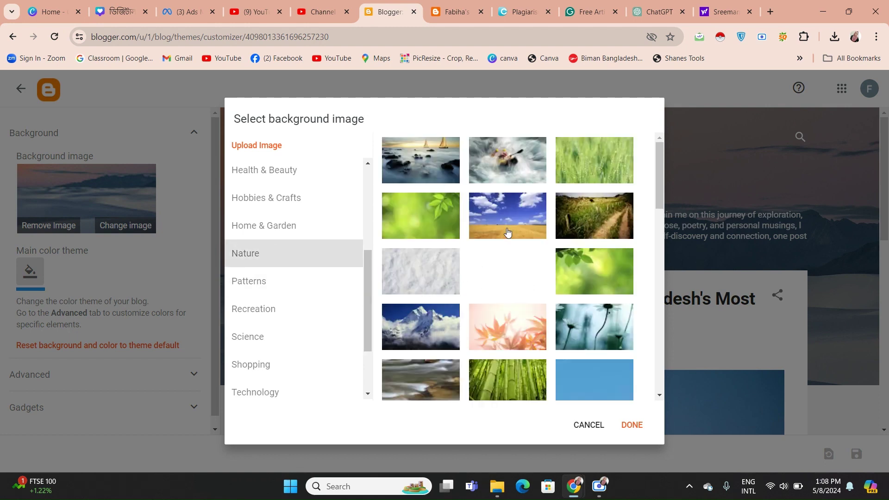
{"action": "left_click_drag", "start_coordinate": [663, 173], "coordinate": [662, 352]}
{"action": "left_click", "coordinate": [523, 383]}
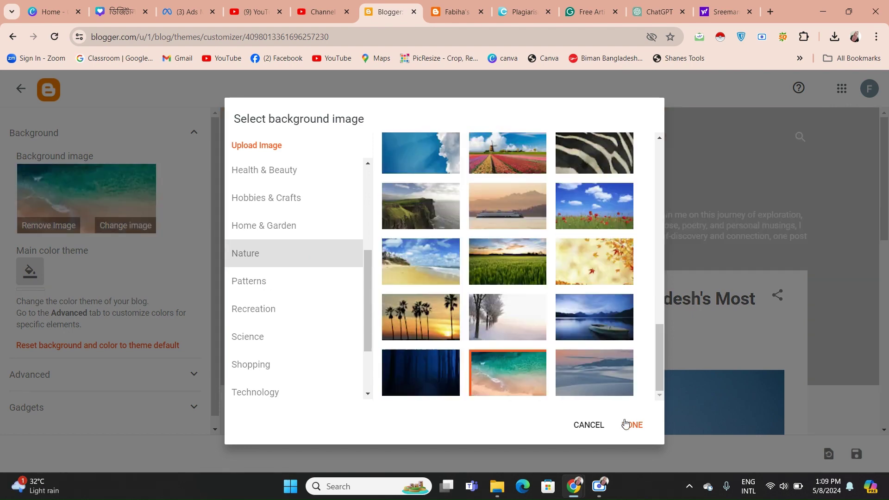
{"action": "left_click", "coordinate": [625, 424]}
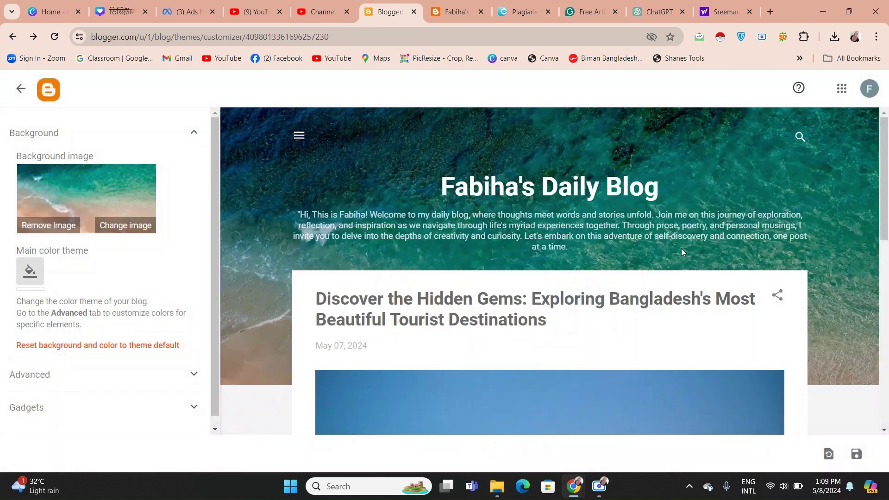
Set the theme's main color to the medium blue and check the blog preview.
{"action": "mouse_move", "coordinate": [880, 169]}
{"action": "left_mouse_down"}
{"action": "mouse_move", "coordinate": [884, 194]}
{"action": "mouse_move", "coordinate": [887, 177]}
{"action": "left_mouse_up"}
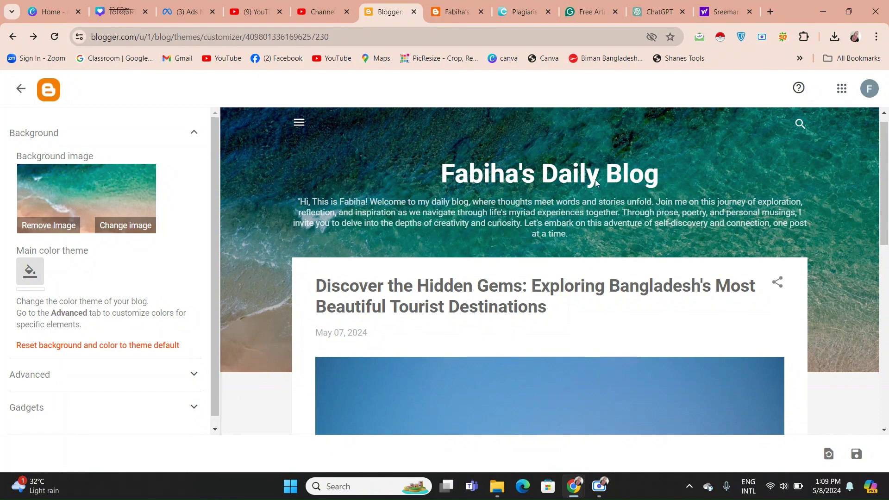
{"action": "left_click", "coordinate": [25, 275]}
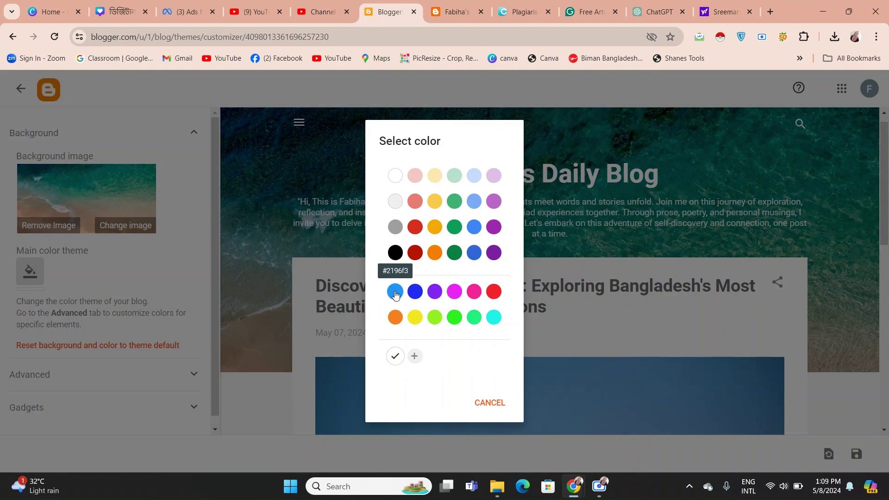
{"action": "left_click", "coordinate": [472, 227]}
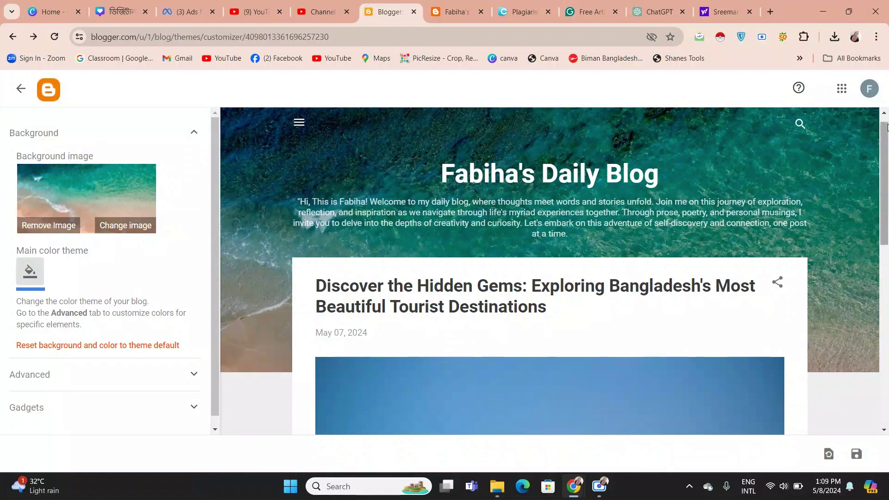
{"action": "left_click_drag", "start_coordinate": [887, 124], "coordinate": [887, 285]}
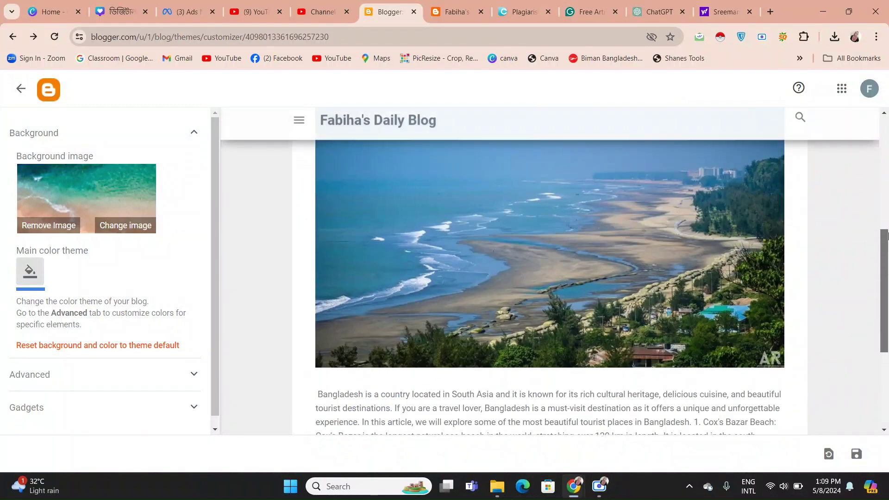
{"action": "scroll", "coordinate": [839, 326], "scroll_direction": "down", "scroll_amount": 4}
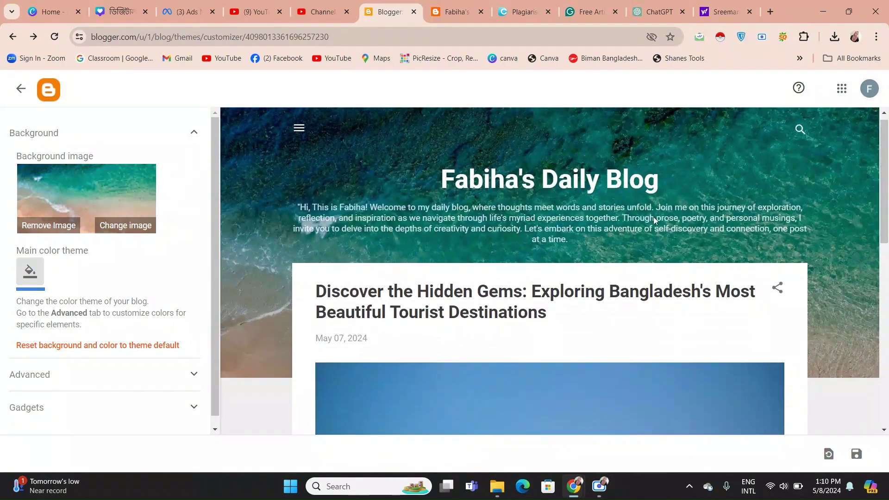
Save the theme customization and open the published Bangladesh tourist destinations post in the post editor.
{"action": "left_click", "coordinate": [859, 458]}
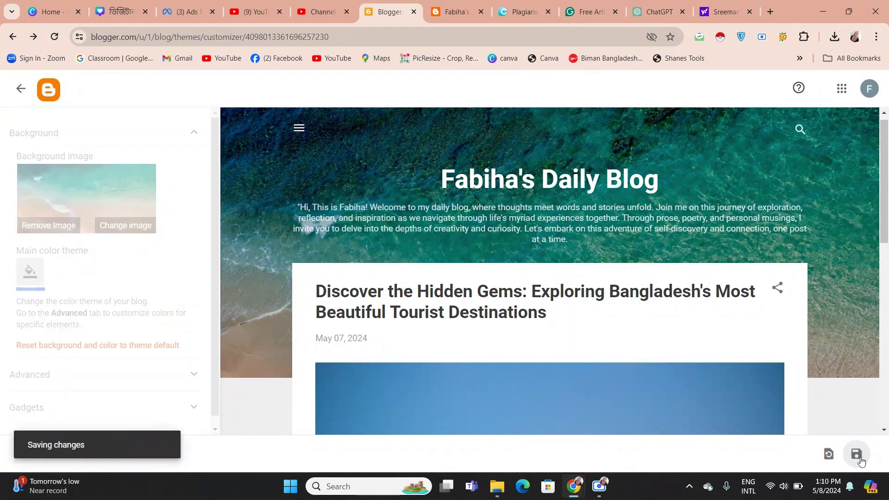
{"action": "left_click", "coordinate": [41, 102]}
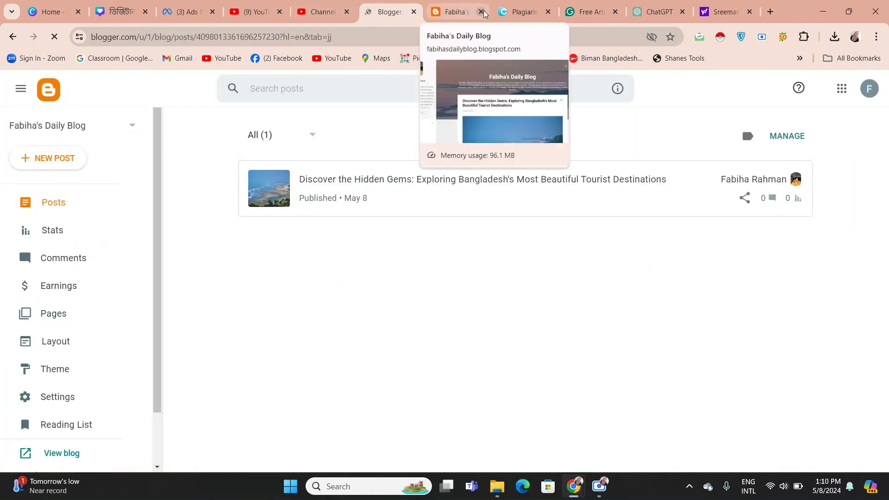
{"action": "left_click", "coordinate": [299, 181]}
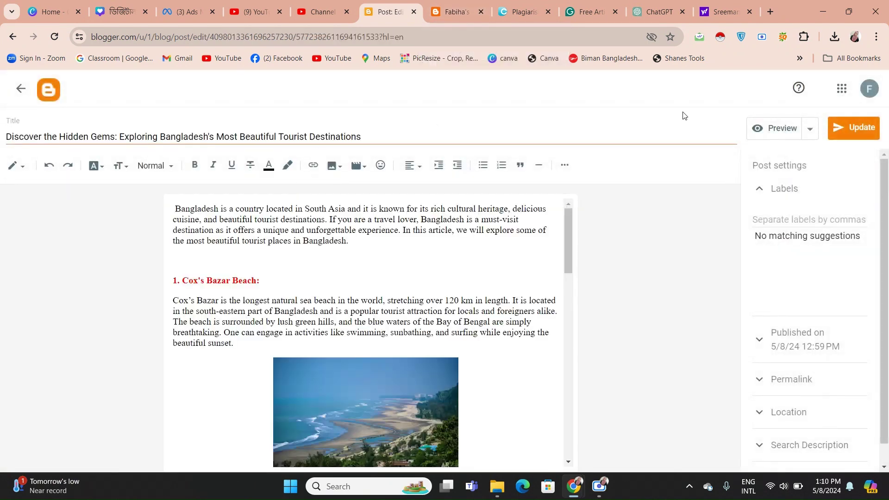
Preview the post in desktop, tablet, smartphone and fullscreen views, then close the preview.
{"action": "left_click", "coordinate": [778, 129]}
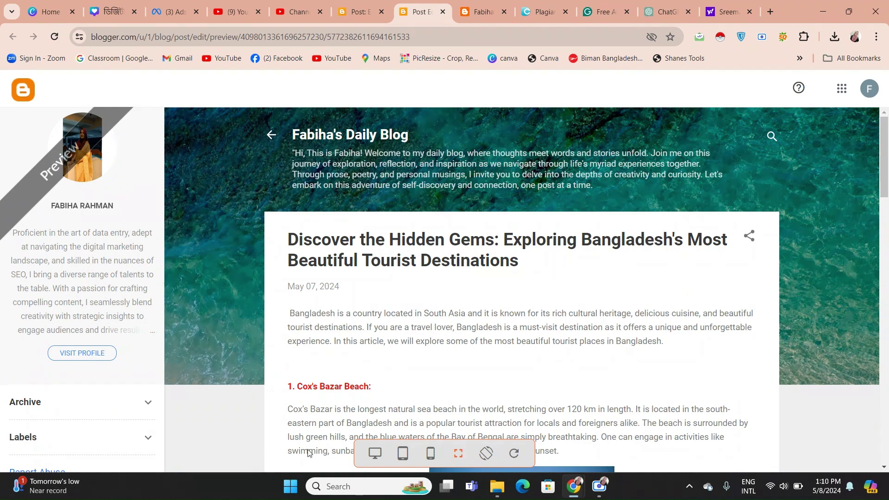
{"action": "left_click", "coordinate": [373, 454]}
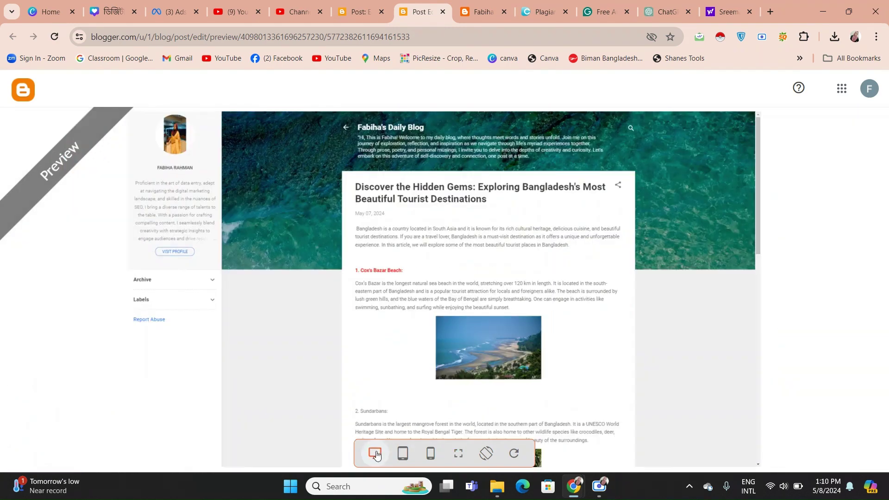
{"action": "left_click", "coordinate": [403, 455]}
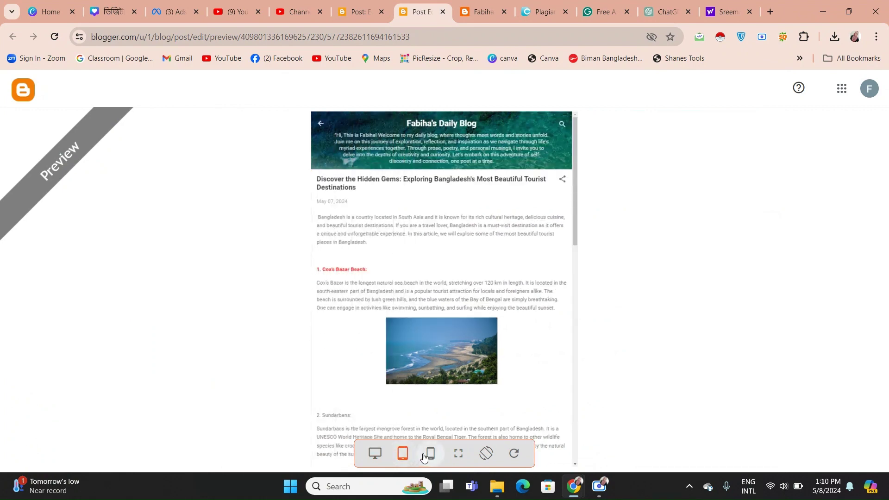
{"action": "left_click", "coordinate": [428, 456]}
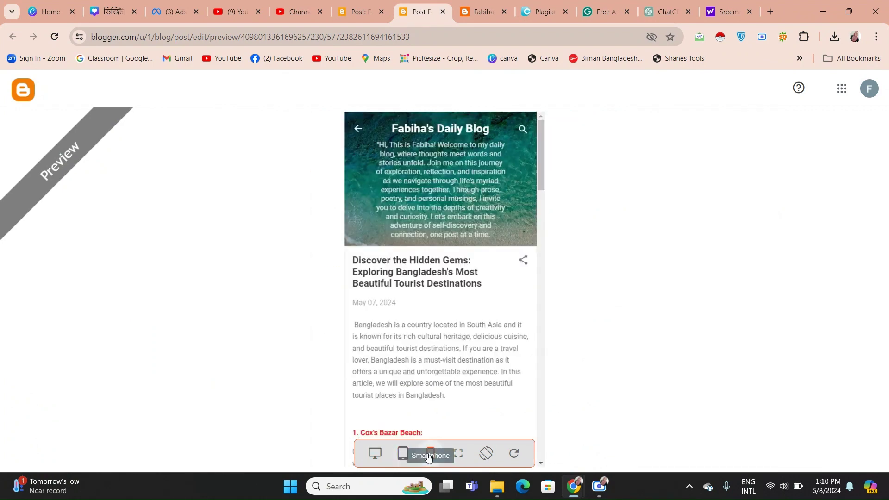
{"action": "left_click", "coordinate": [374, 456]}
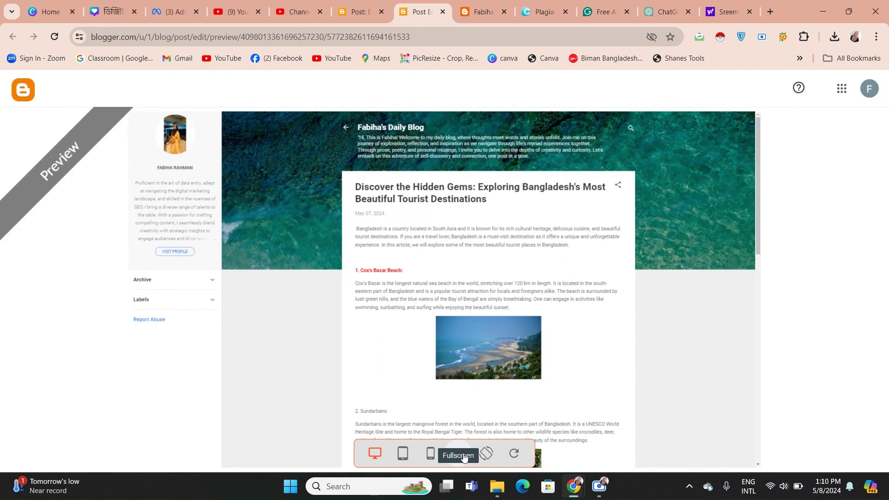
{"action": "left_click", "coordinate": [464, 456]}
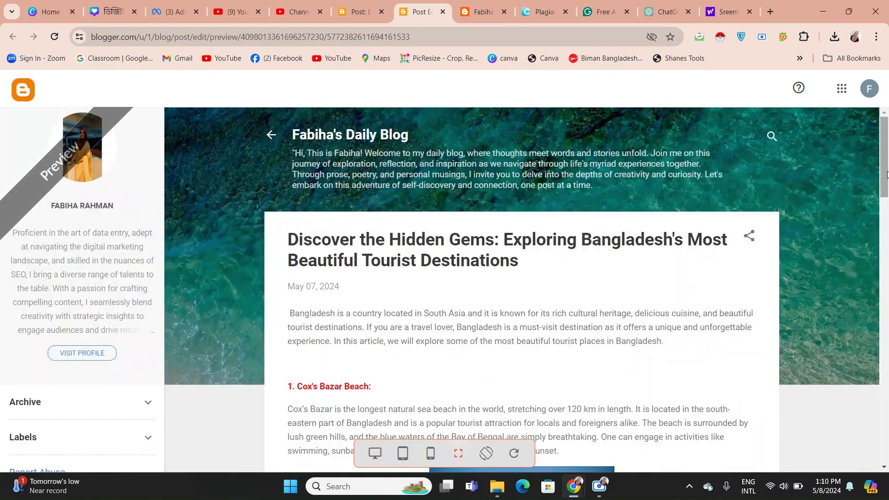
{"action": "left_click_drag", "start_coordinate": [887, 174], "coordinate": [855, 67]}
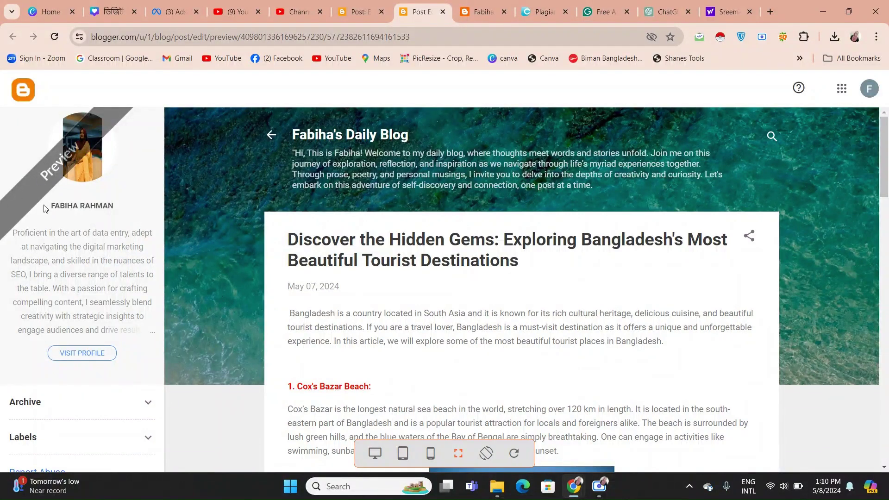
{"action": "left_click", "coordinate": [359, 11]}
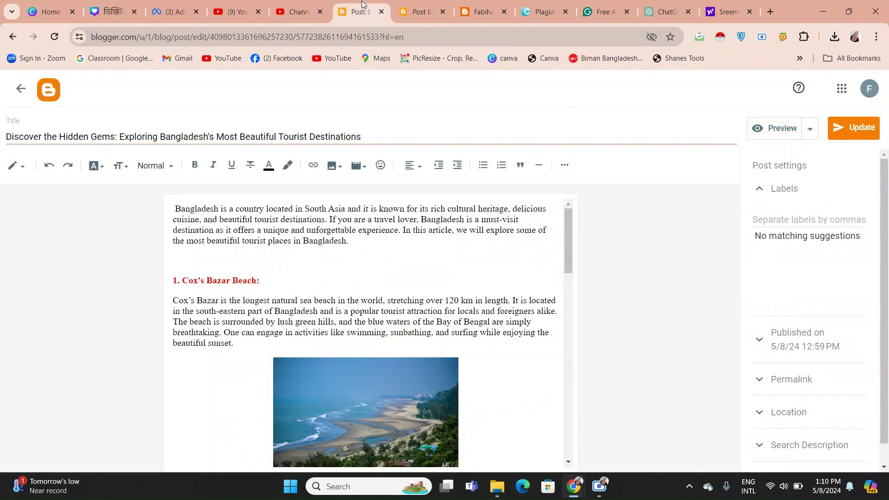
{"action": "left_click", "coordinate": [442, 12]}
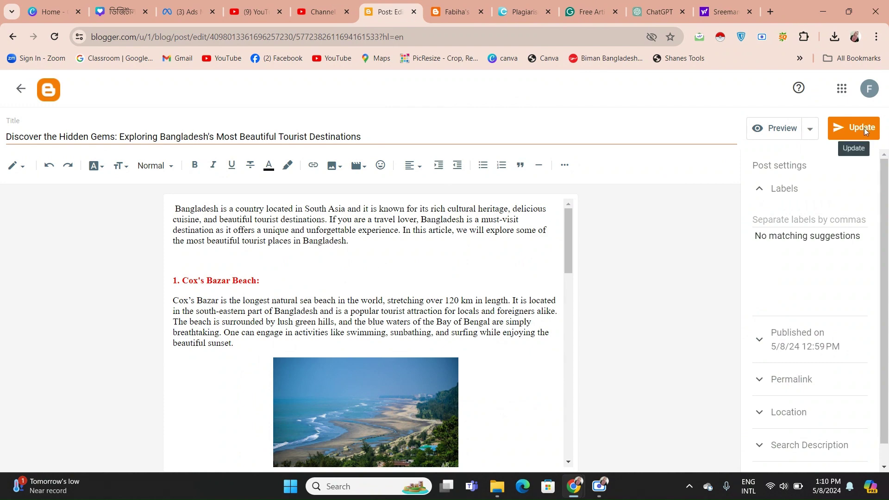
Look at the previously opened live blog home page and post page, and close that page.
{"action": "left_click", "coordinate": [449, 16]}
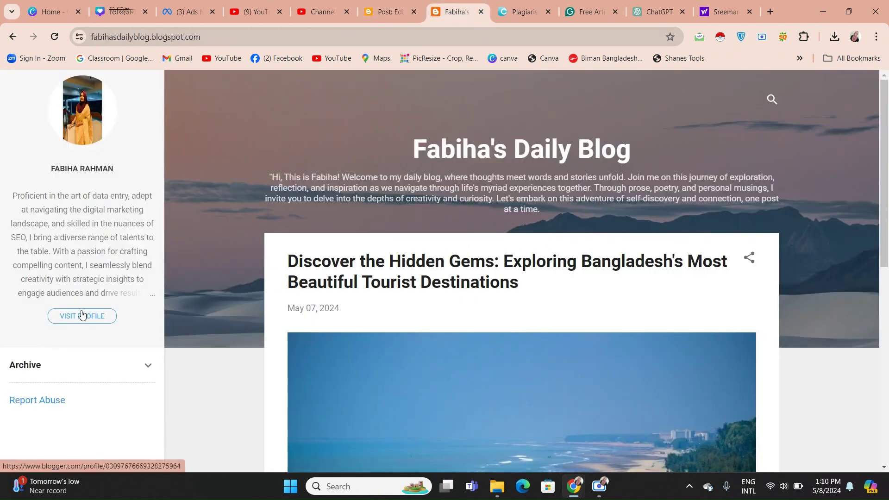
{"action": "left_click", "coordinate": [12, 38]}
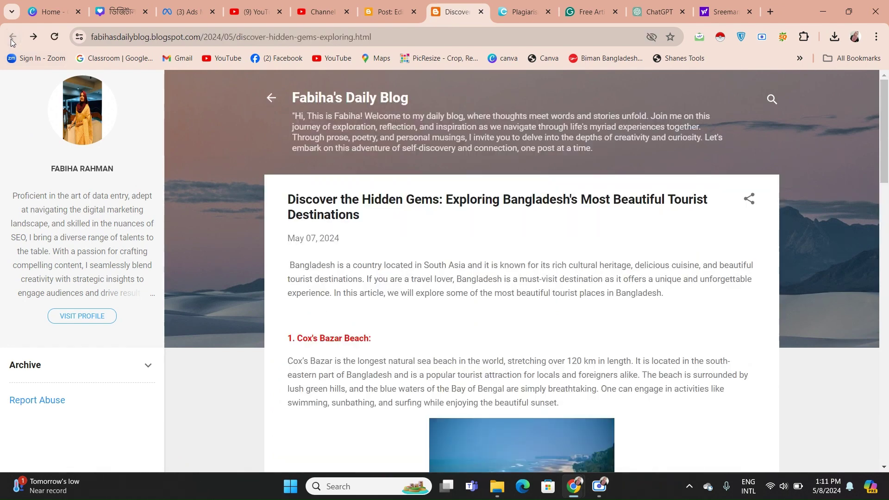
{"action": "left_click", "coordinate": [387, 11]}
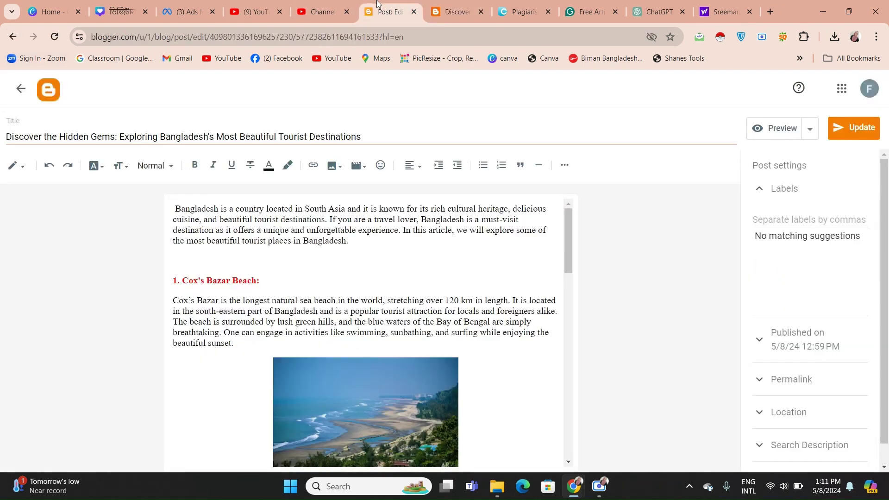
{"action": "left_click", "coordinate": [481, 13]}
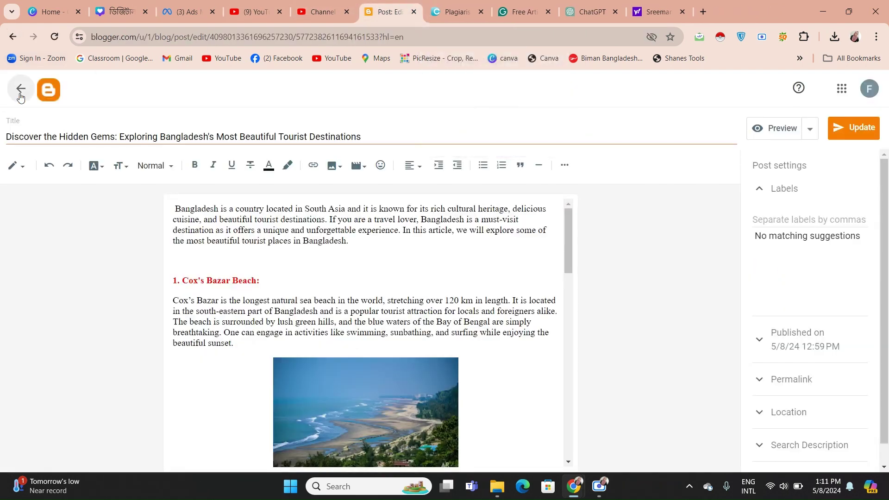
Return to the blog's posts list and copy the share link of the published Bangladesh tourist destinations post.
{"action": "left_click", "coordinate": [50, 86]}
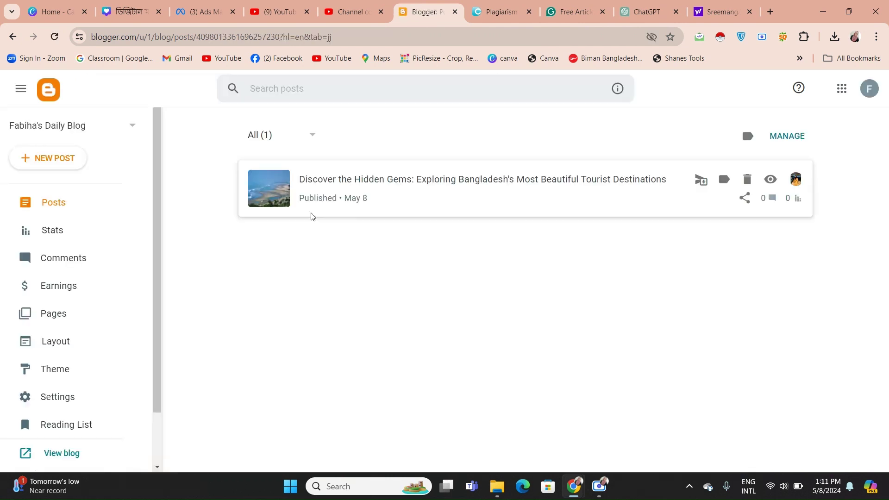
{"action": "left_click", "coordinate": [743, 198]}
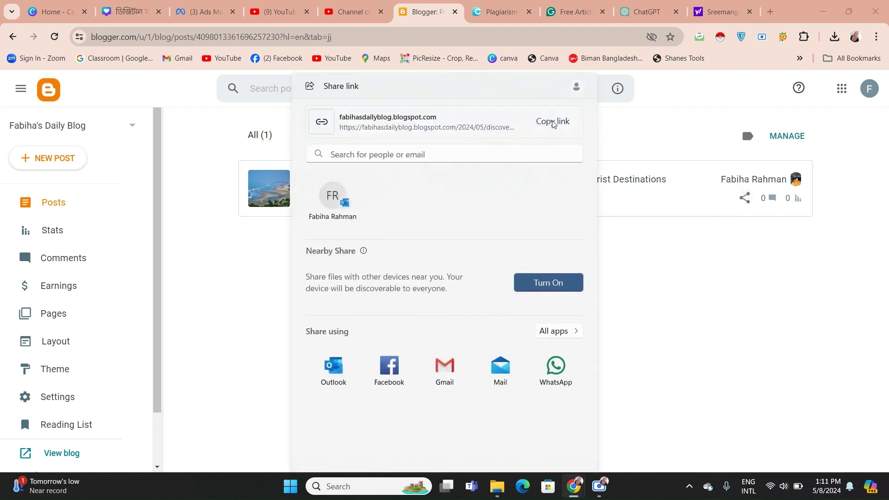
{"action": "left_click", "coordinate": [552, 123]}
{"action": "left_click", "coordinate": [650, 342]}
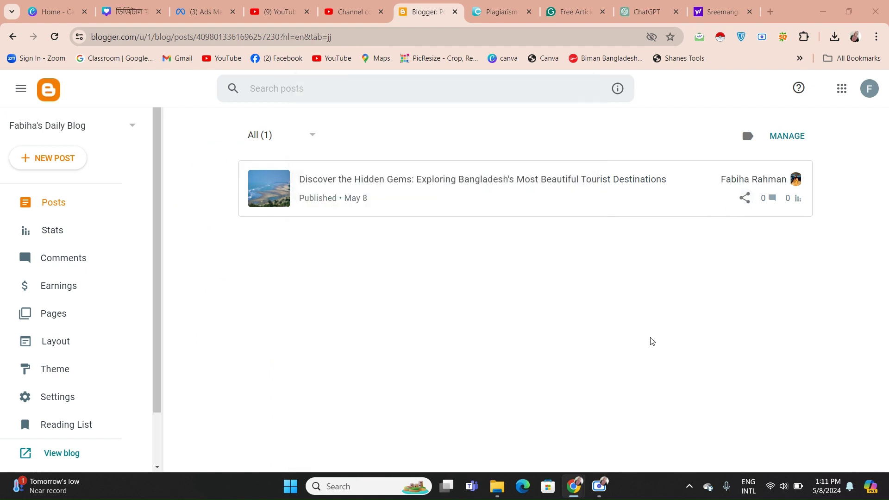